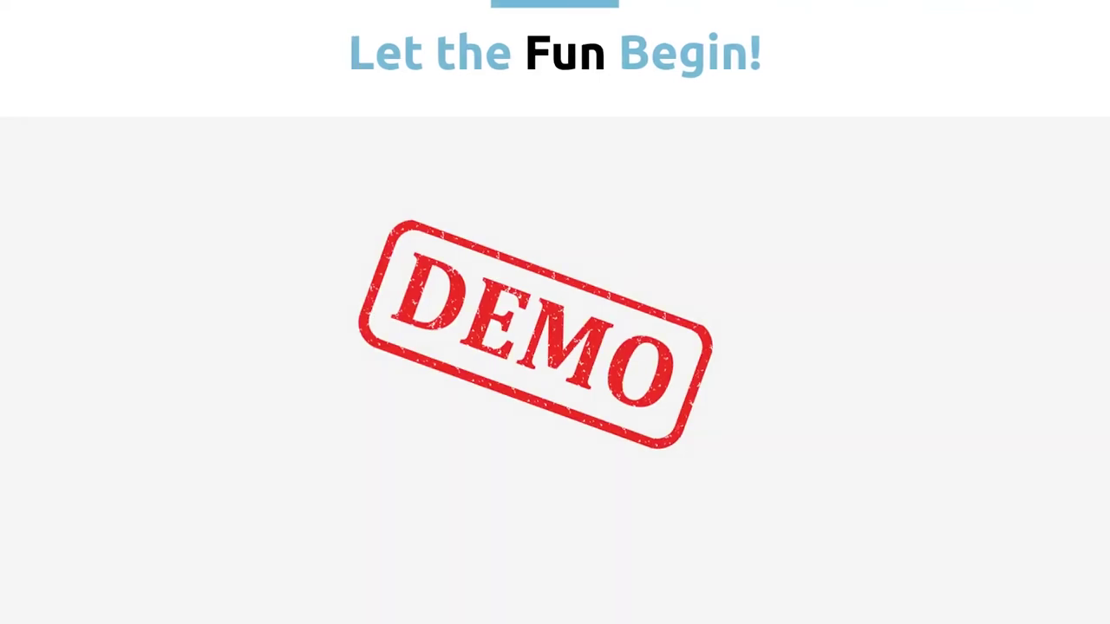
Leave the slideshow for OneProvision and start a new provider with type firecracker, packet, using the packet-ams1 template.
key("Escape")
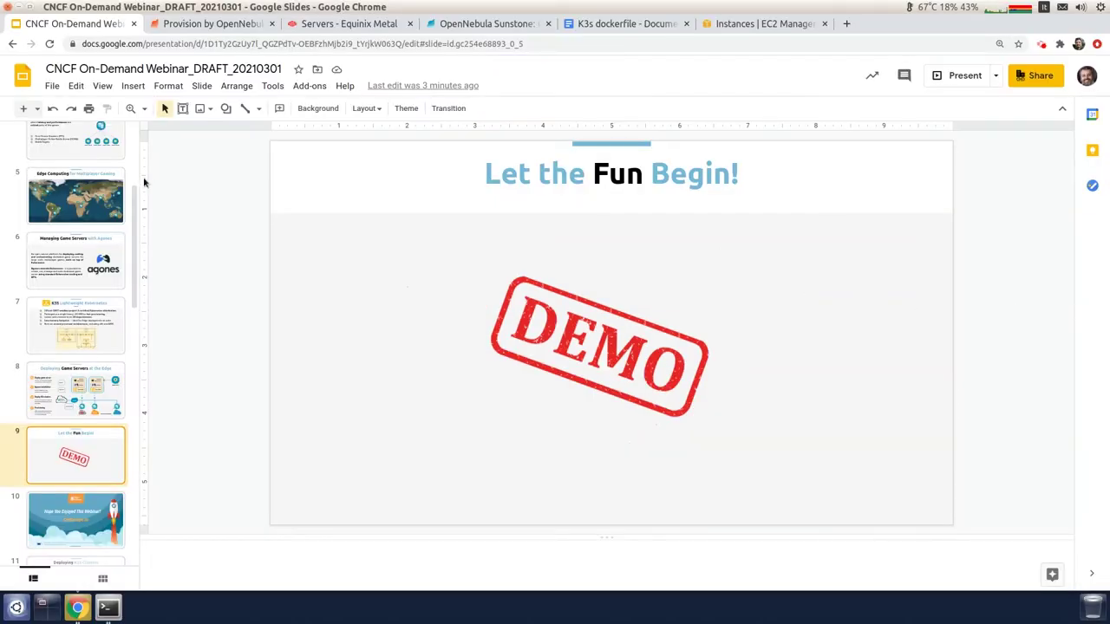
left_click(206, 25)
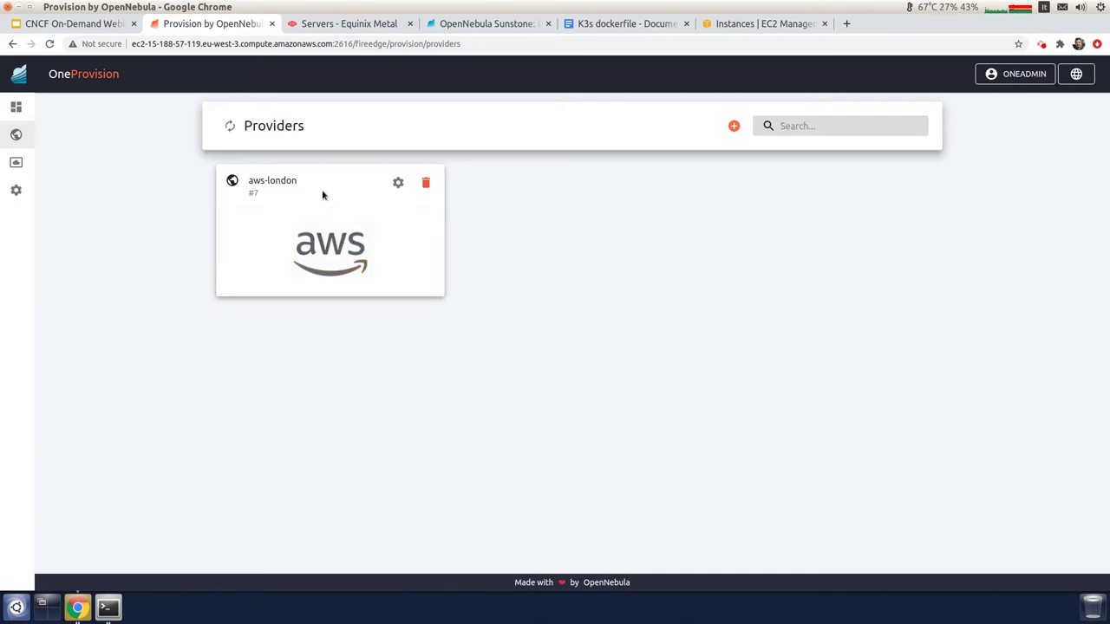
left_click(733, 126)
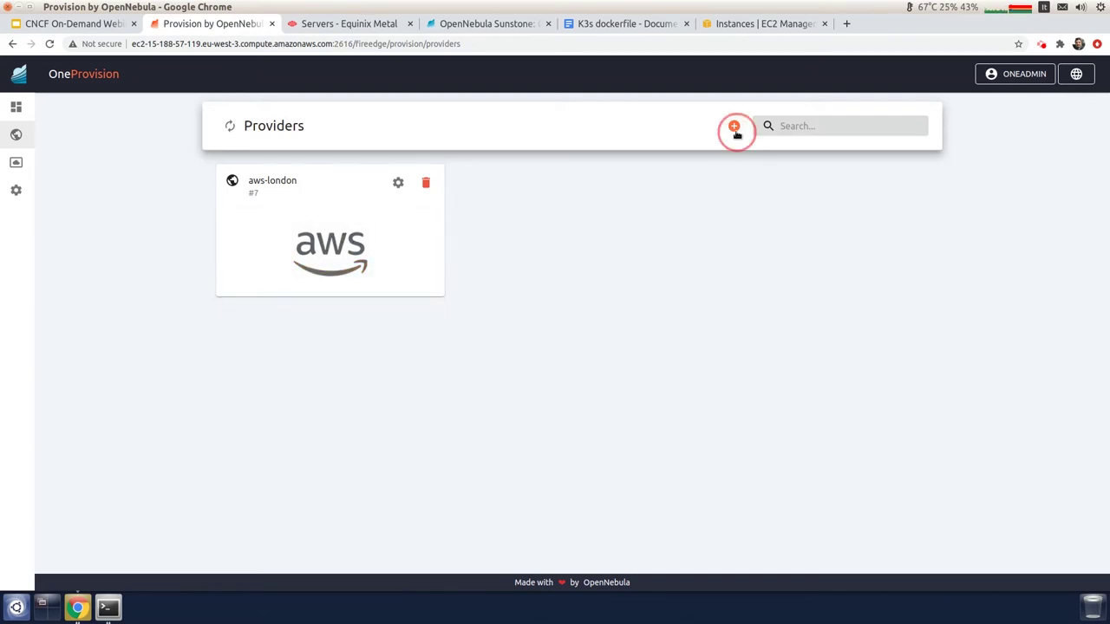
left_click(266, 227)
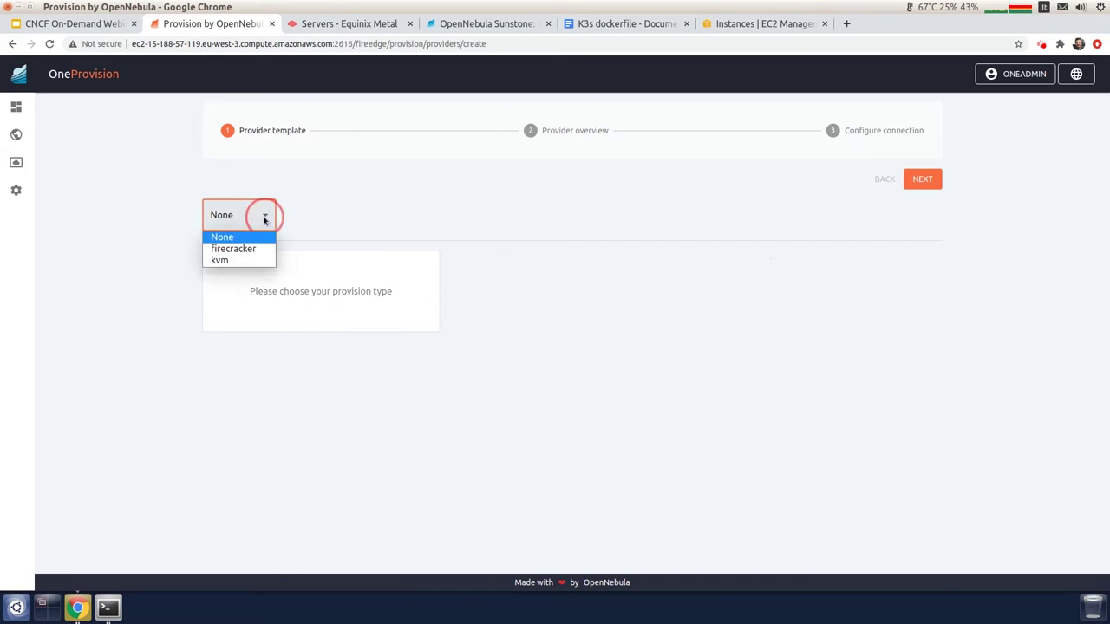
left_click(252, 248)
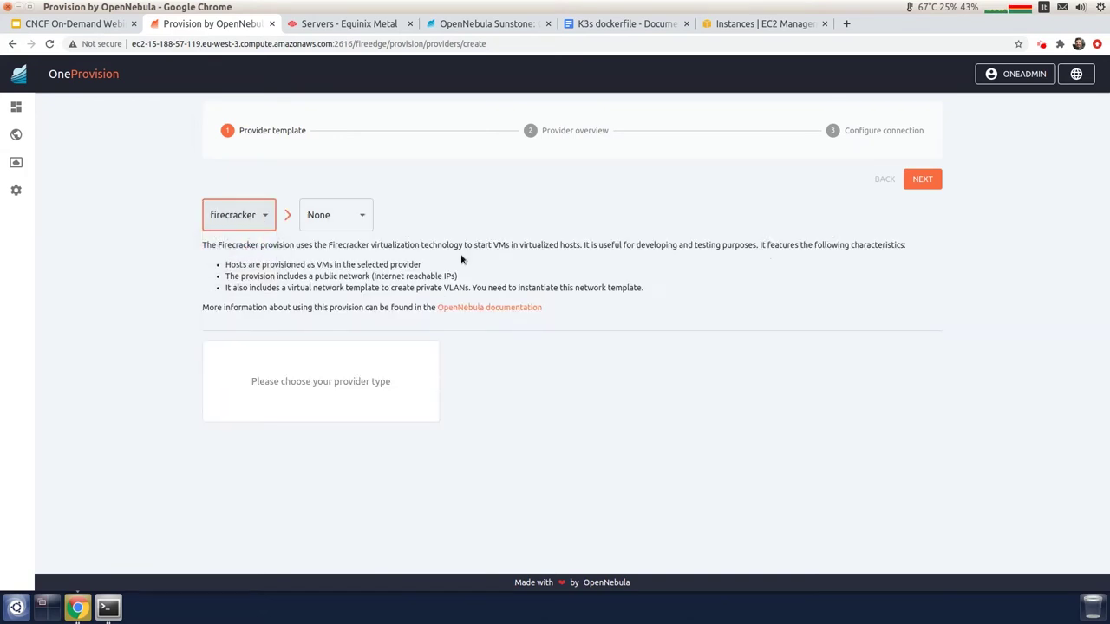
left_click(339, 215)
left_click(331, 260)
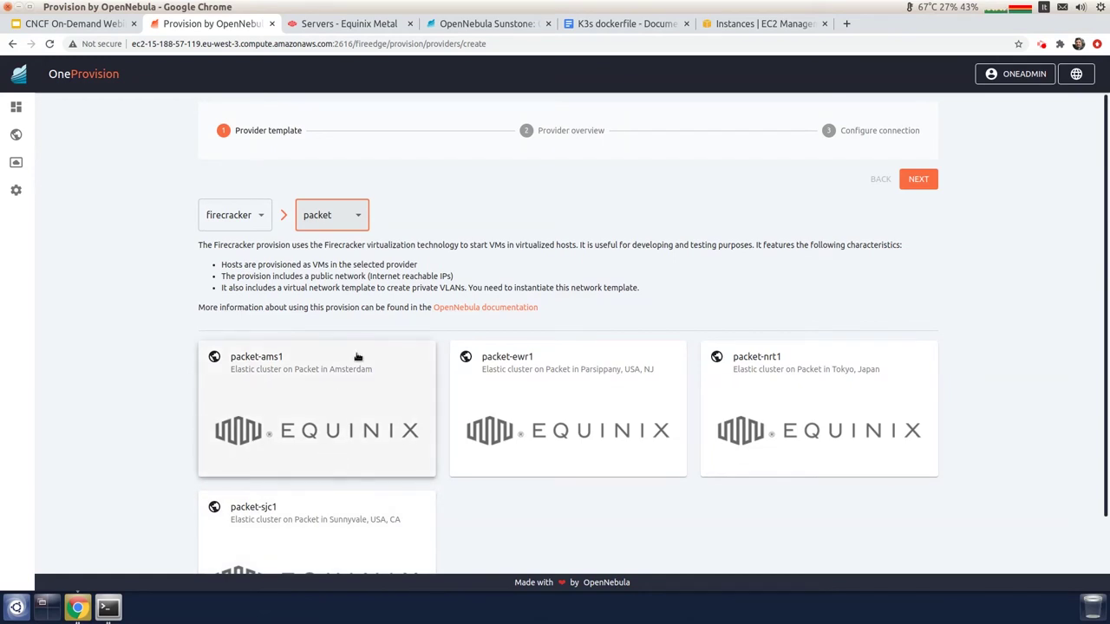
left_click(335, 404)
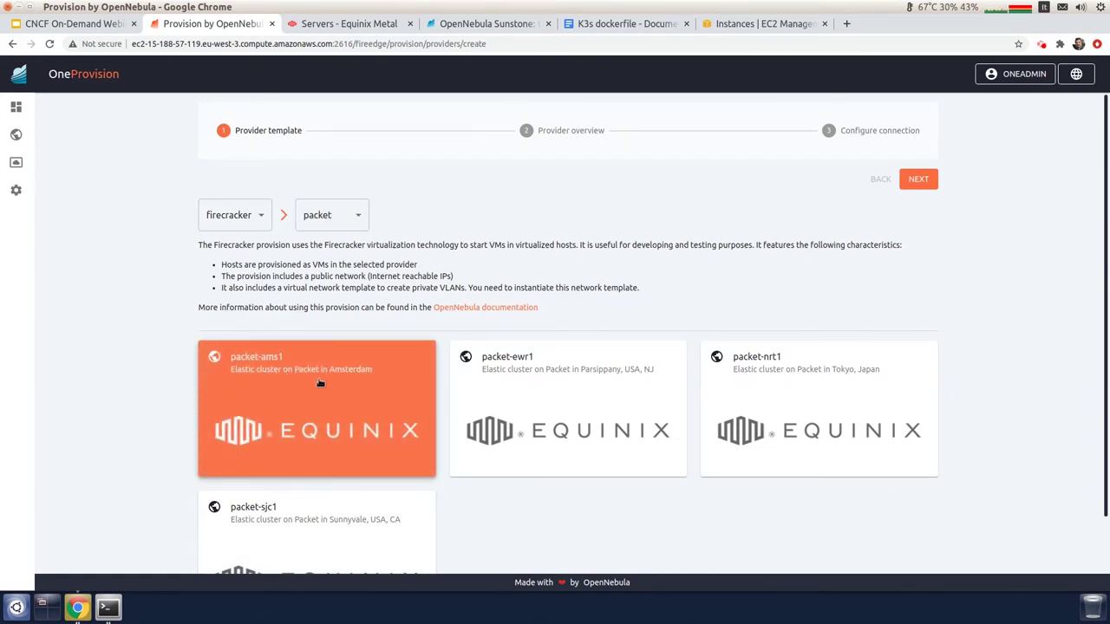
left_click(919, 184)
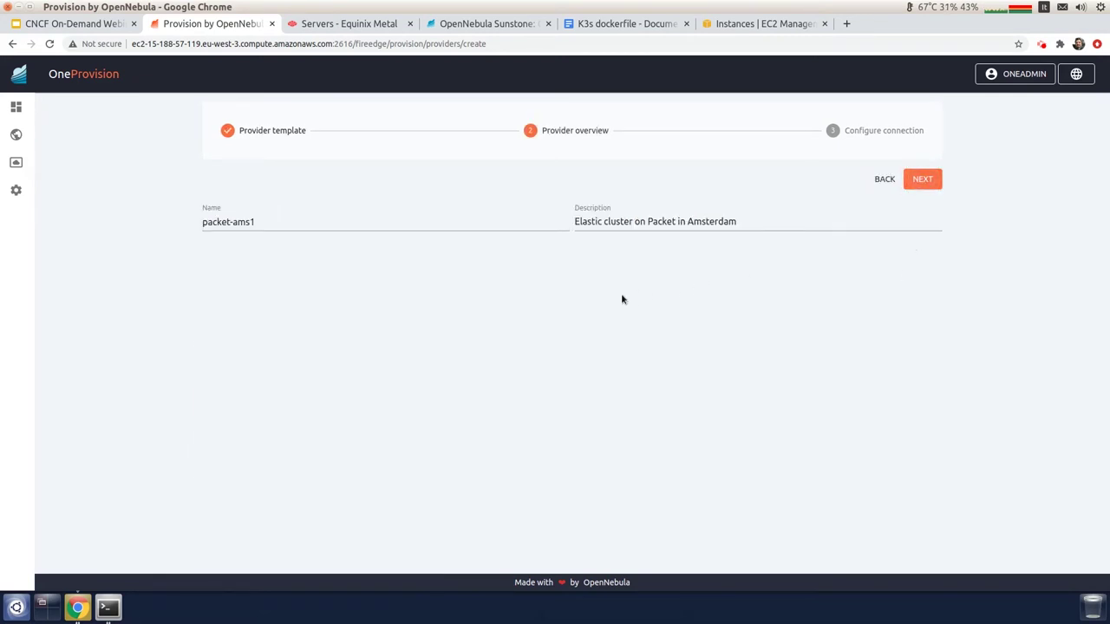
Name the provider packet-amsterdam and continue to its connection settings.
left_click_drag(250, 223, 290, 258)
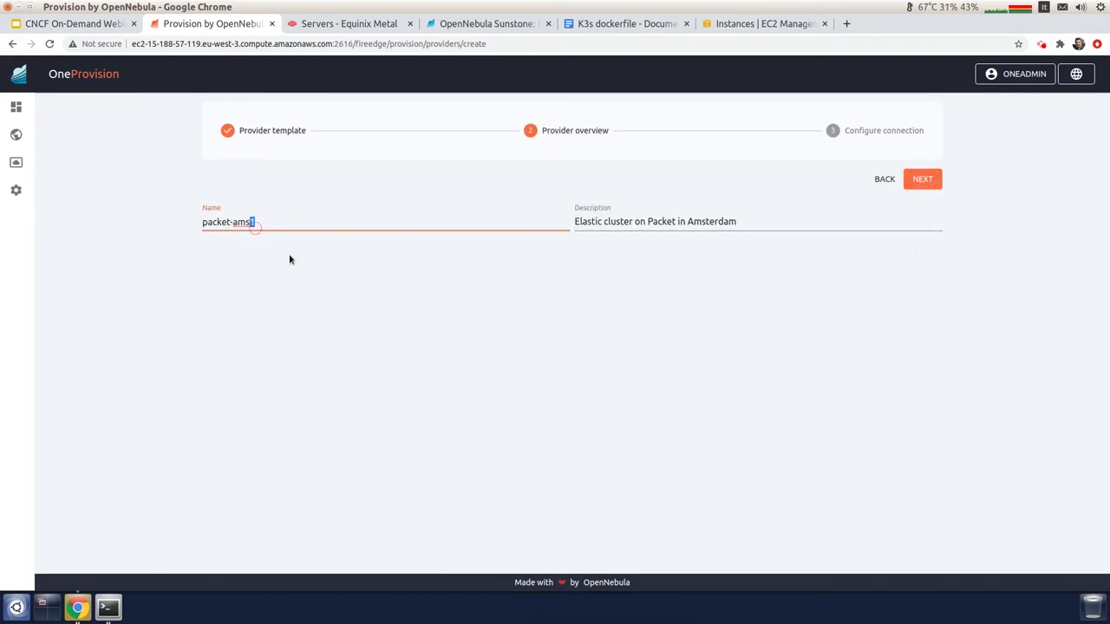
type("terdam")
left_click(922, 182)
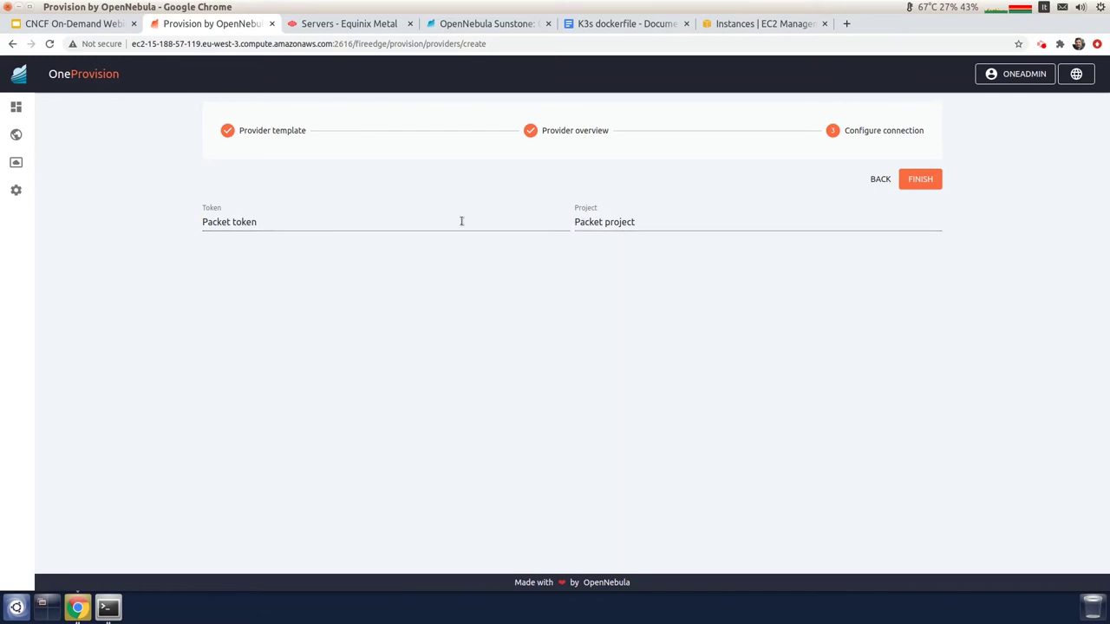
Copy the DEMO-Gaming project ID from the Equinix Metal project settings into the provider's Project field in OneProvision.
left_click(326, 26)
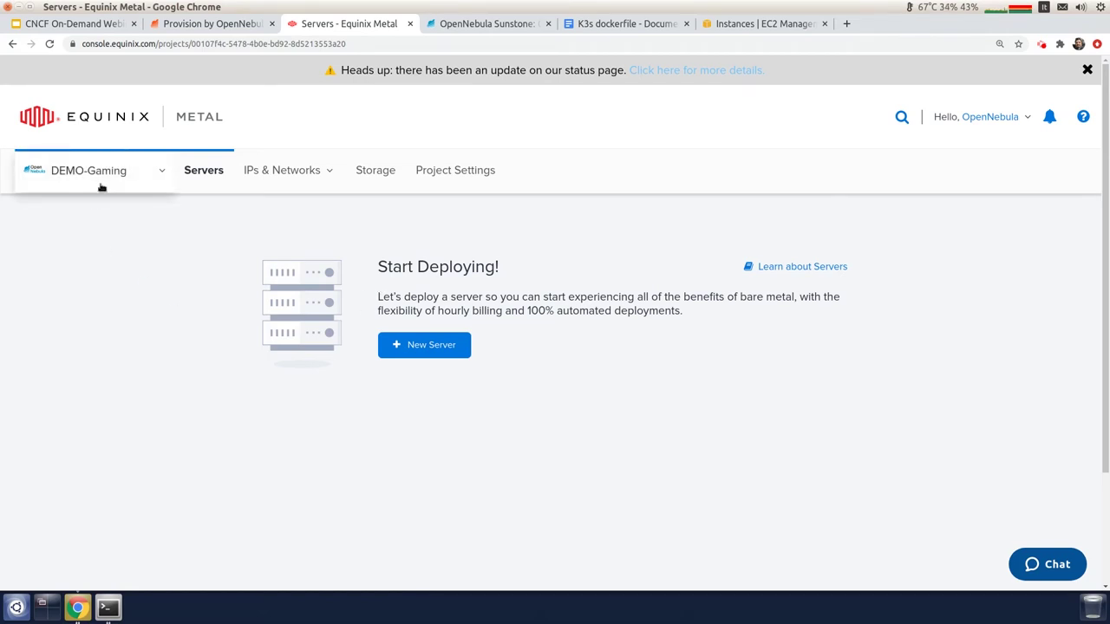
left_click(478, 176)
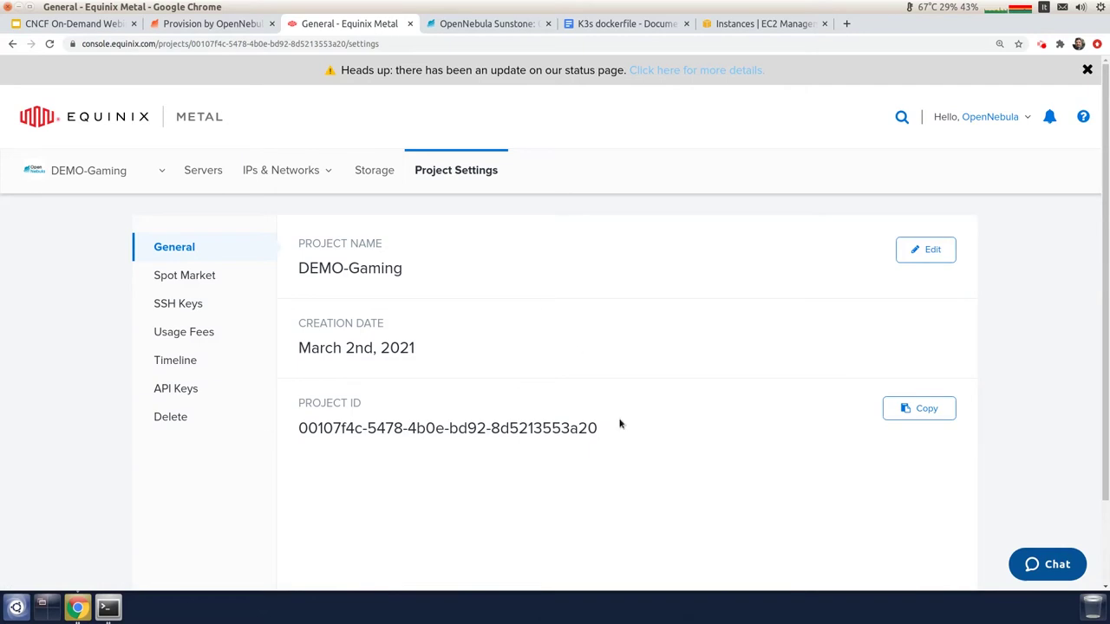
left_click(919, 409)
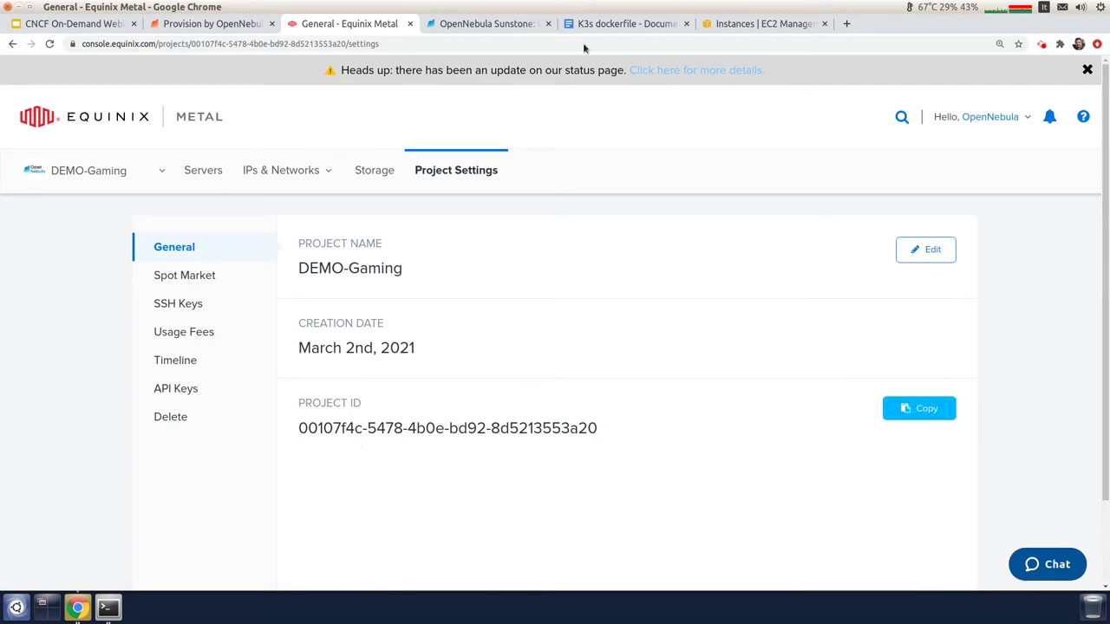
left_click(238, 22)
triple_click(627, 223)
key("ctrl+v")
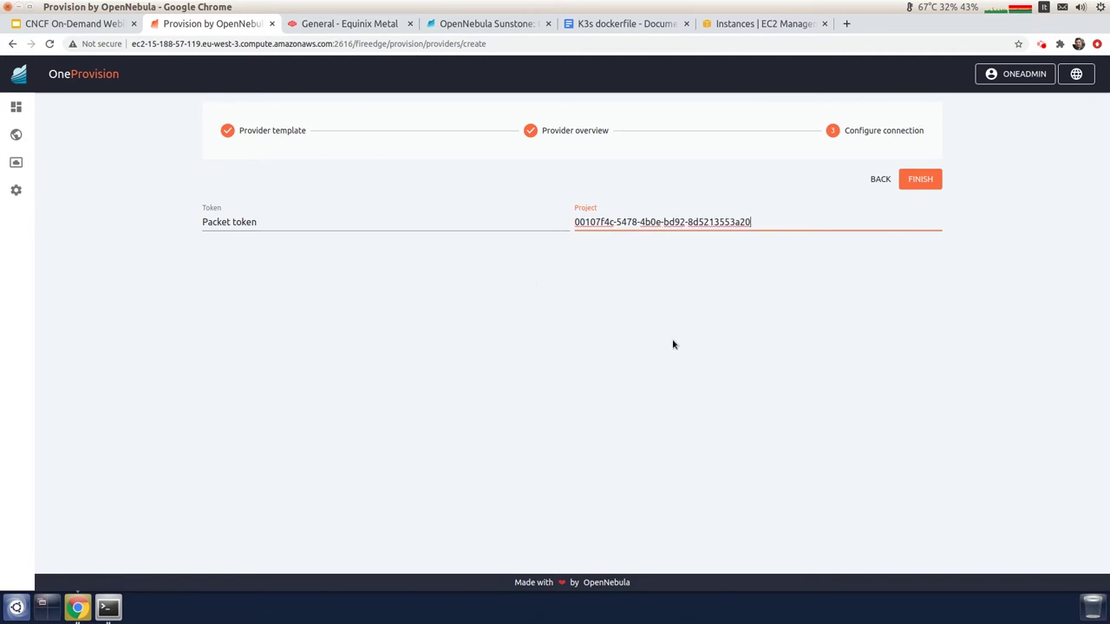
Copy the demo API key from Equinix Metal into the provider's Token field in OneProvision and create the provider.
left_click(331, 24)
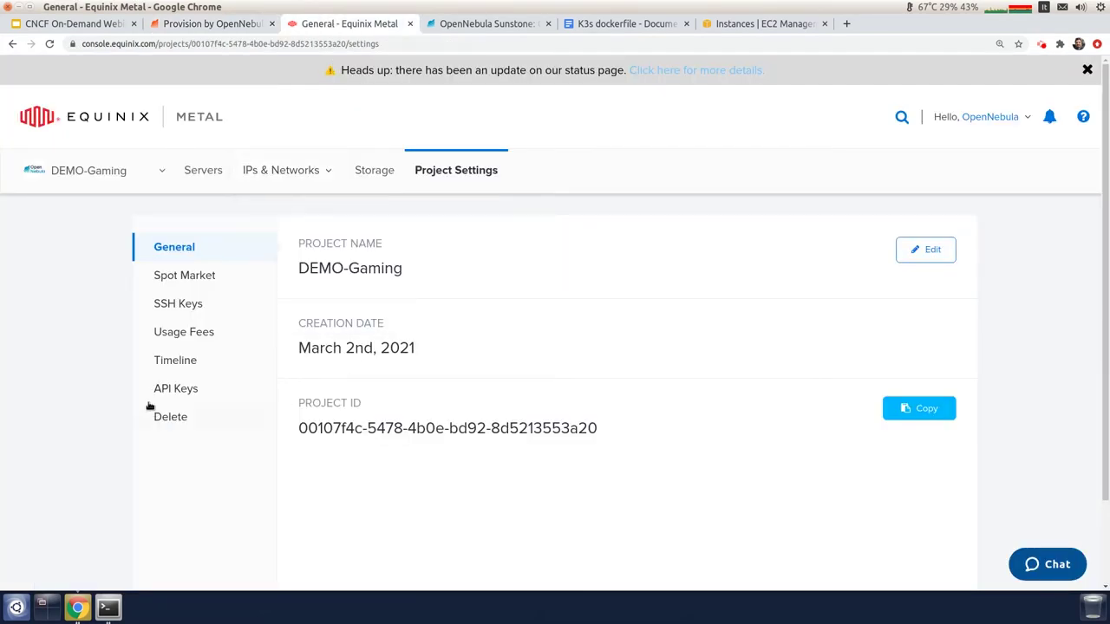
left_click(182, 389)
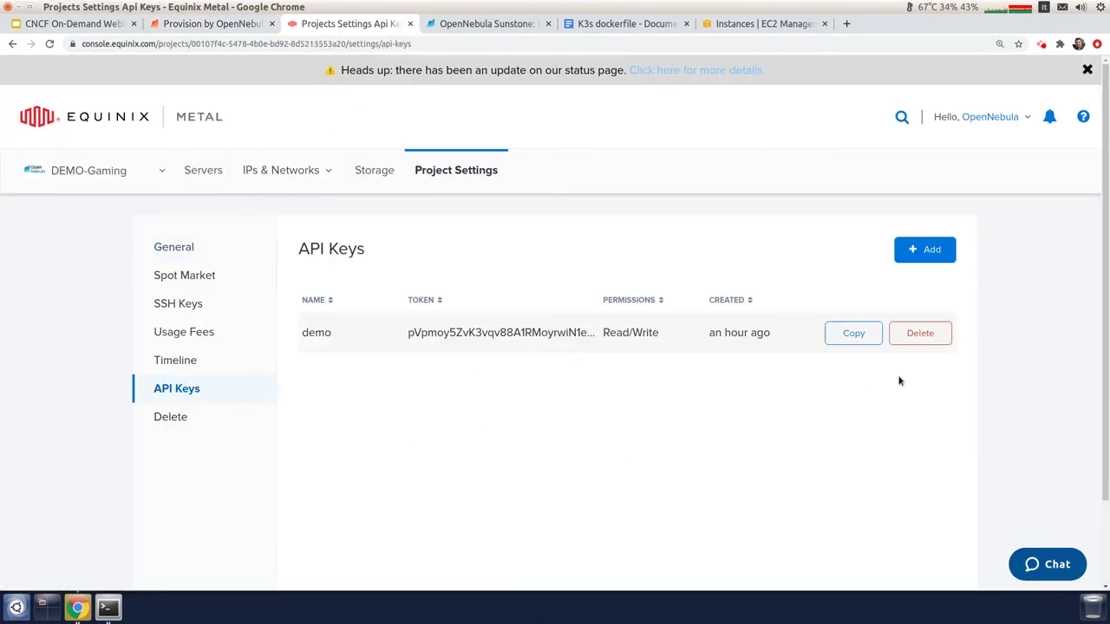
left_click(858, 338)
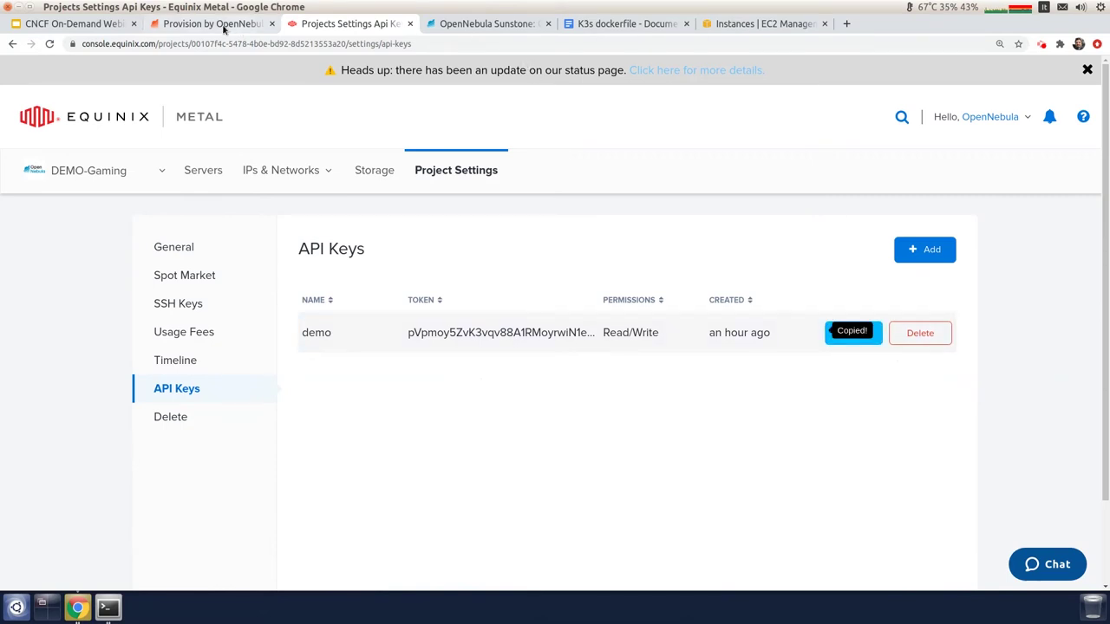
left_click(238, 30)
left_click_drag(268, 224, 204, 221)
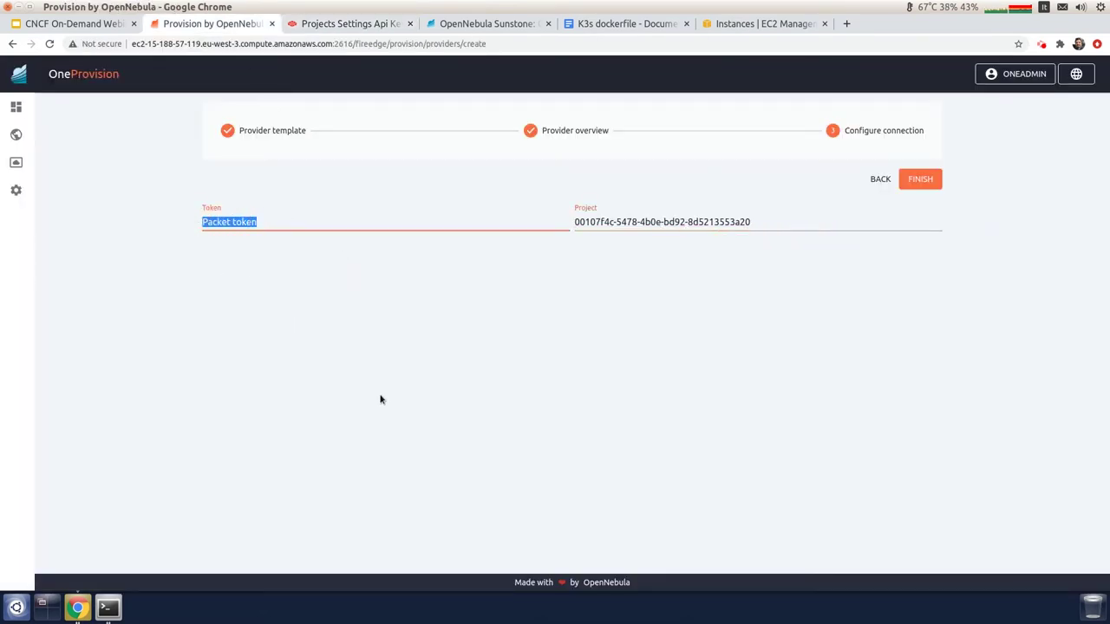
key("ctrl+v")
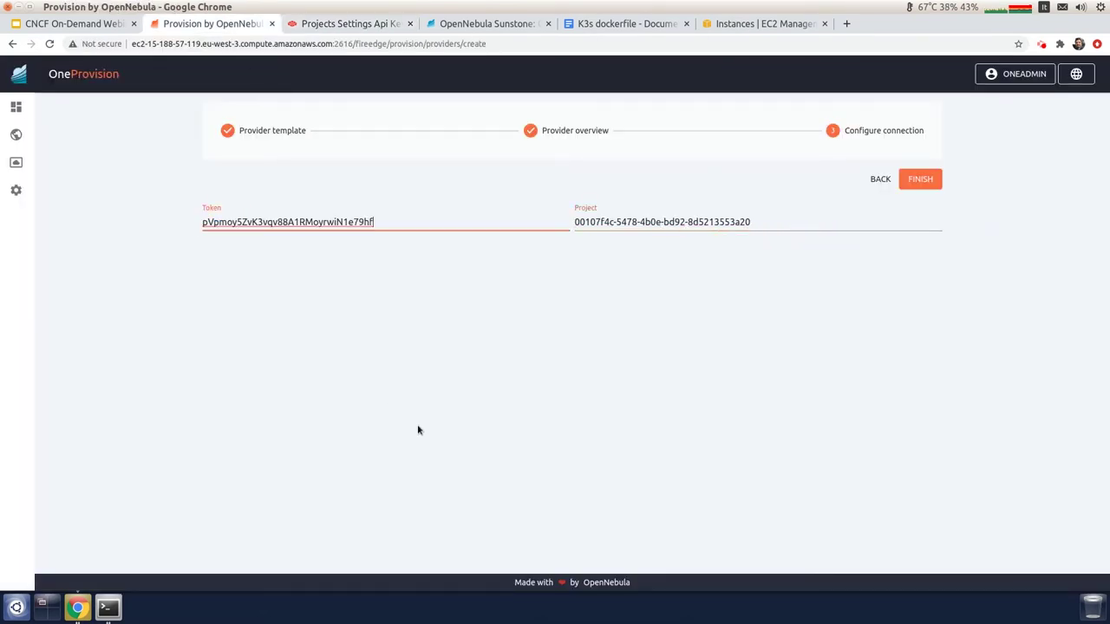
left_click(919, 182)
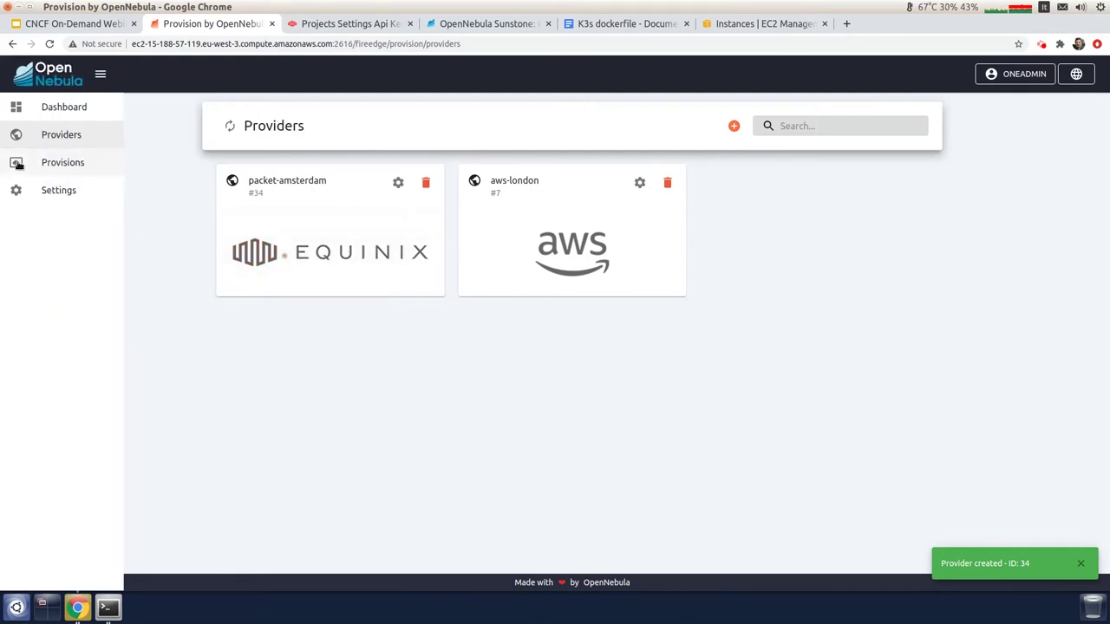
Start a new provision of type firecracker on packet, using the packet-cluster template.
left_click(59, 163)
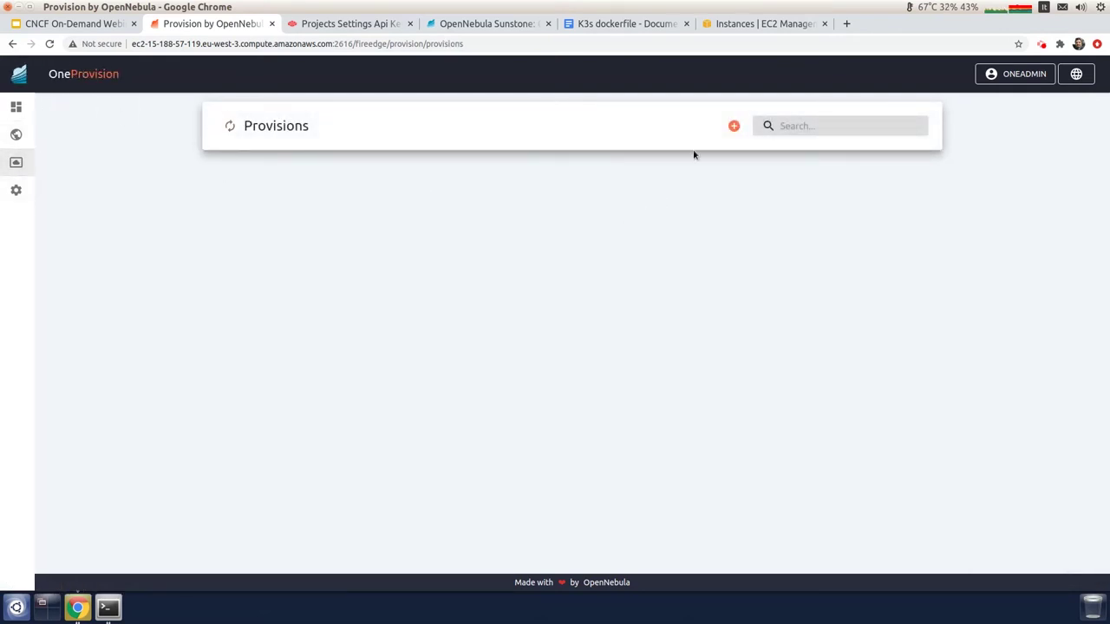
left_click(734, 127)
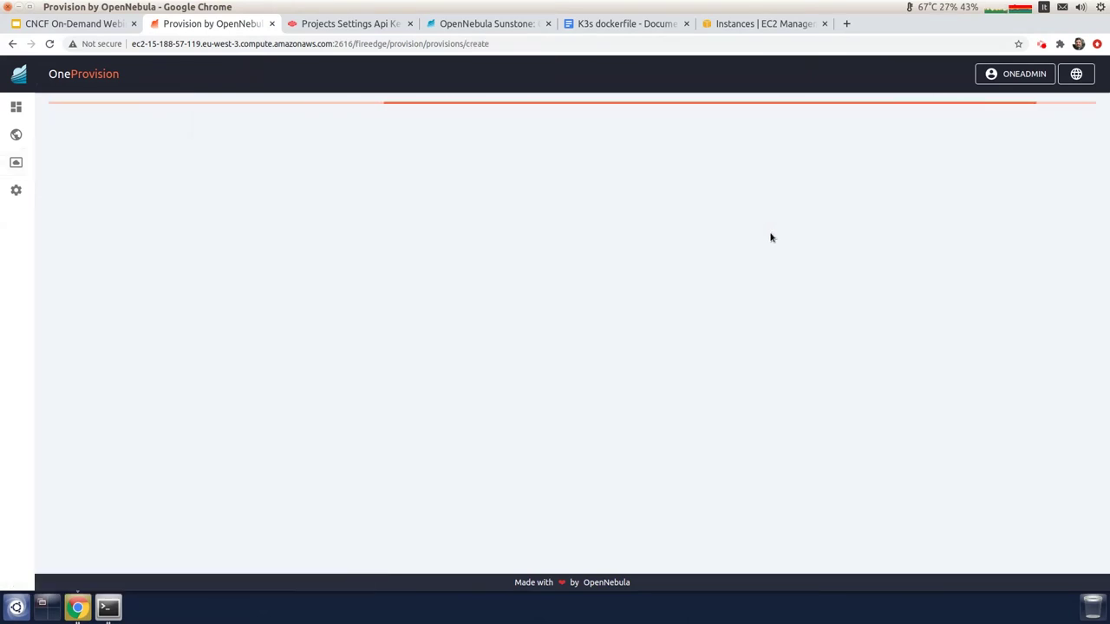
left_click(222, 217)
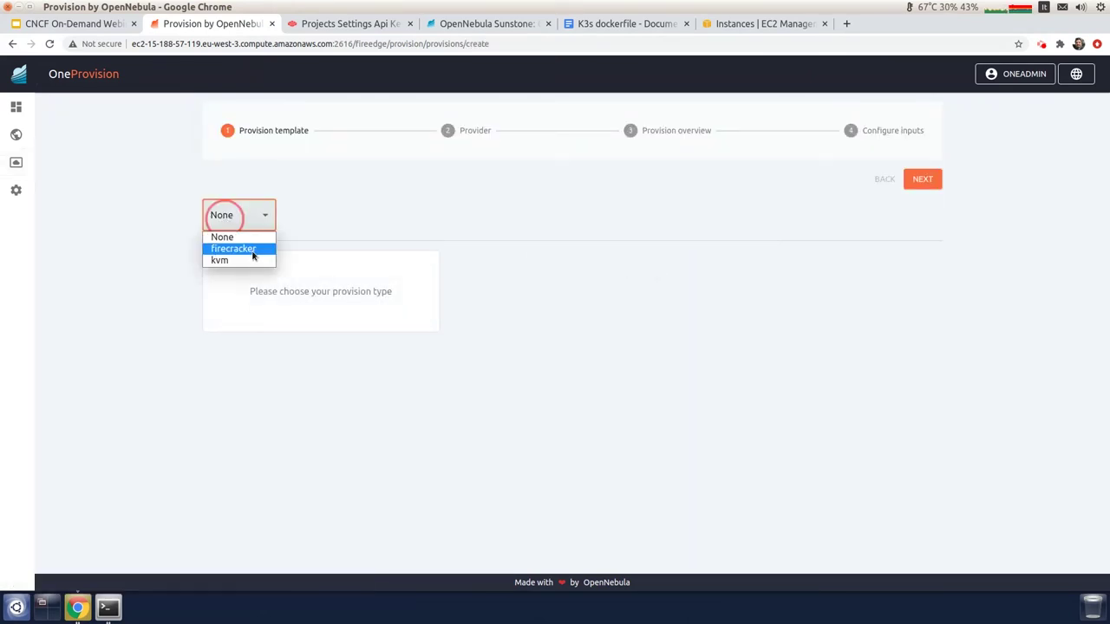
left_click(234, 249)
left_click(345, 214)
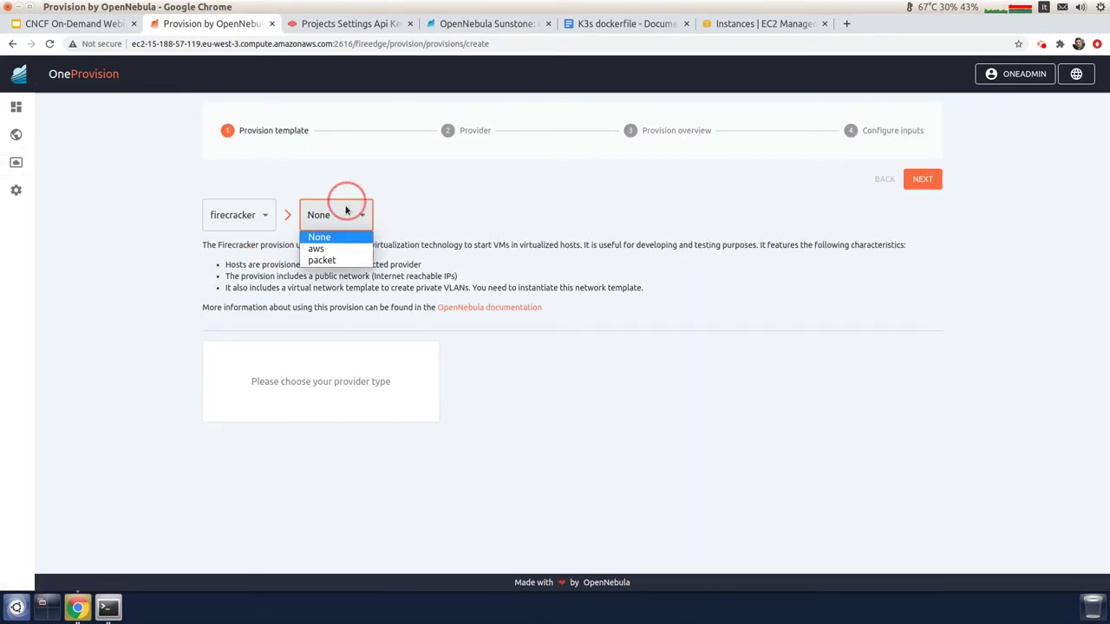
left_click(323, 259)
left_click(366, 402)
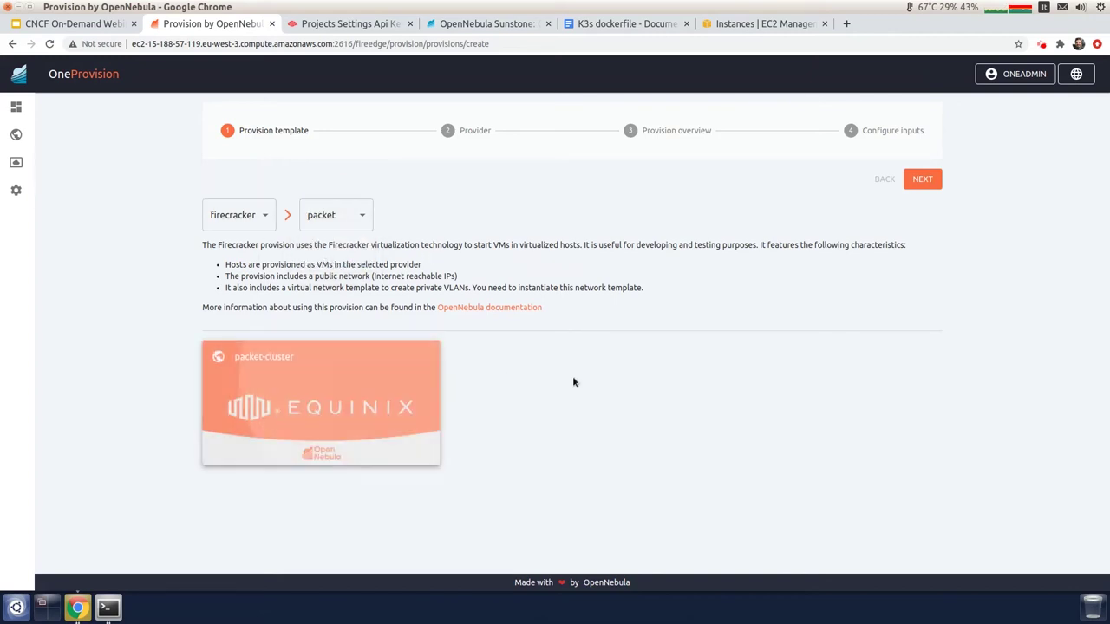
left_click(922, 180)
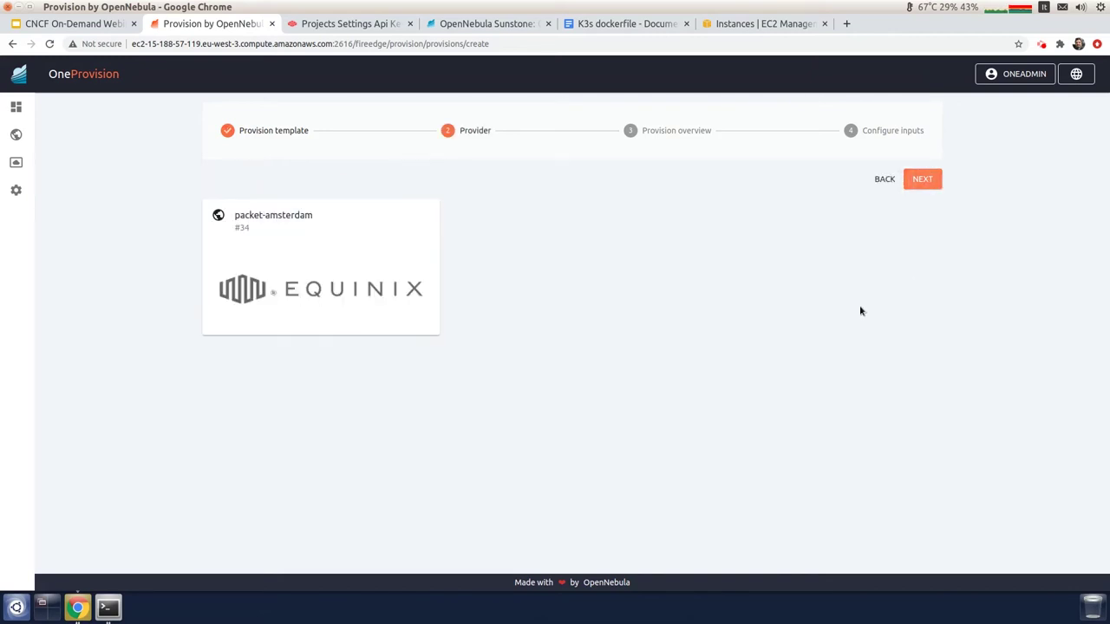
Choose packet-amsterdam as the provision's provider and name the provision packet-ams1.
left_click(323, 229)
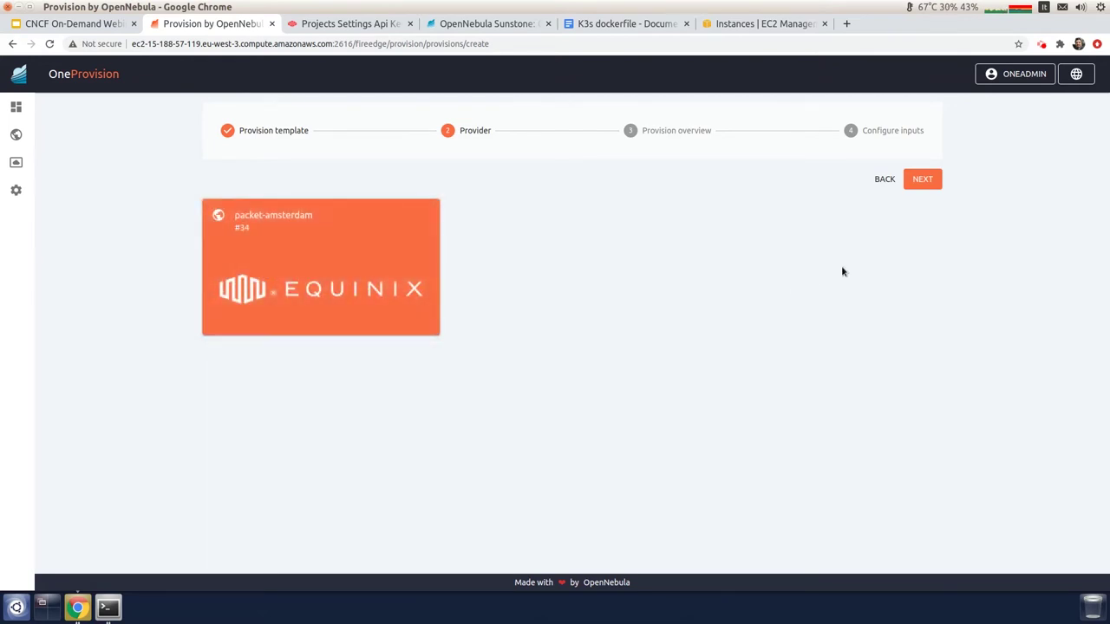
left_click(922, 182)
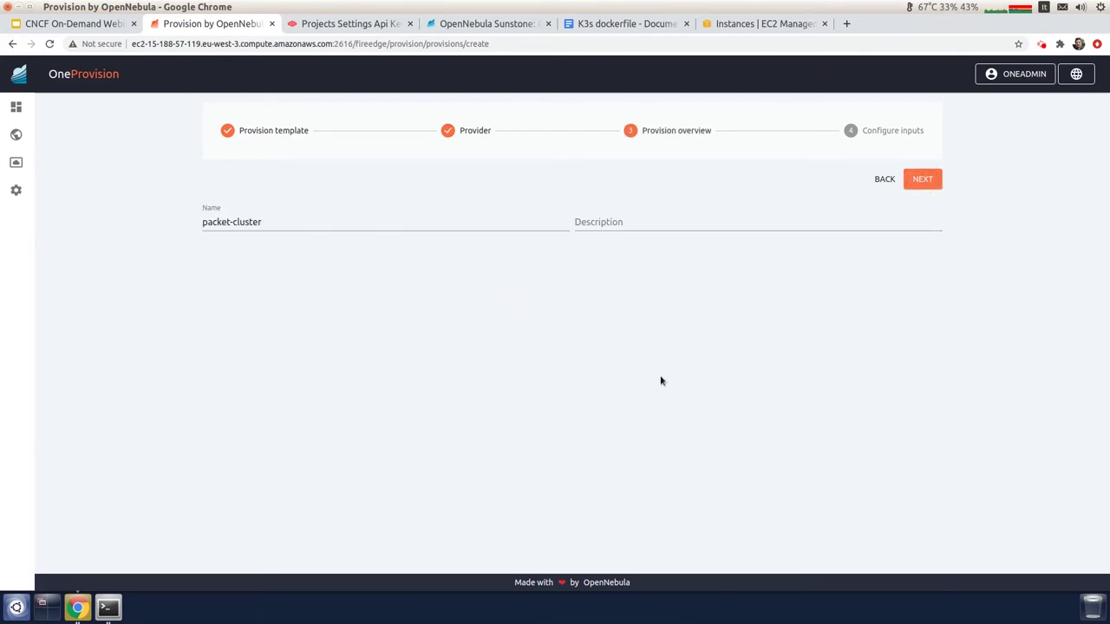
left_click_drag(265, 223, 232, 222)
type("ams1")
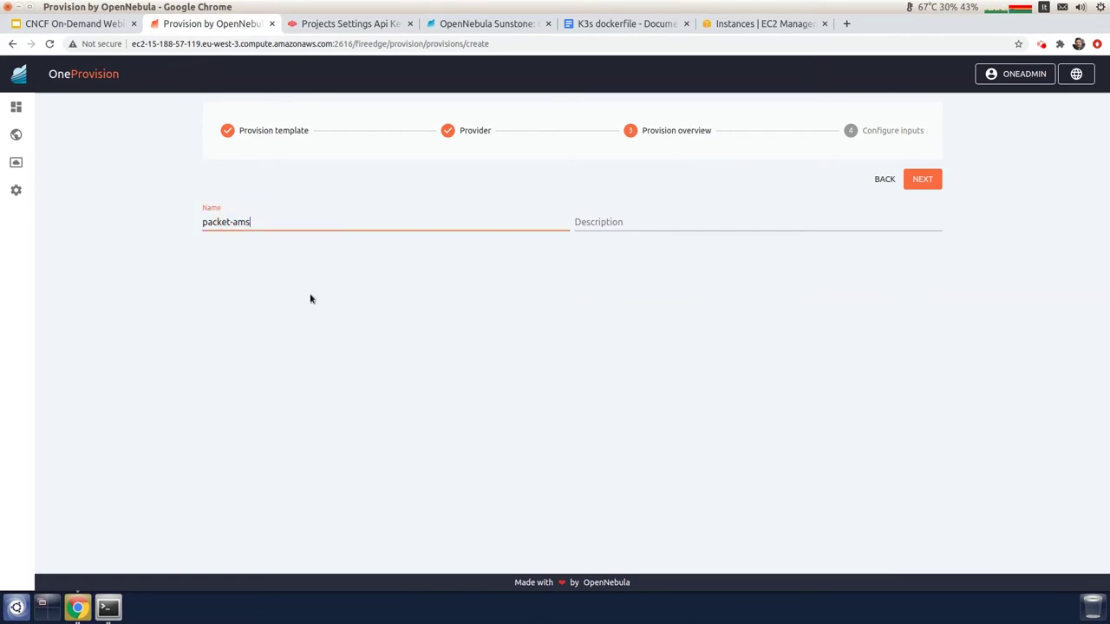
left_click(925, 184)
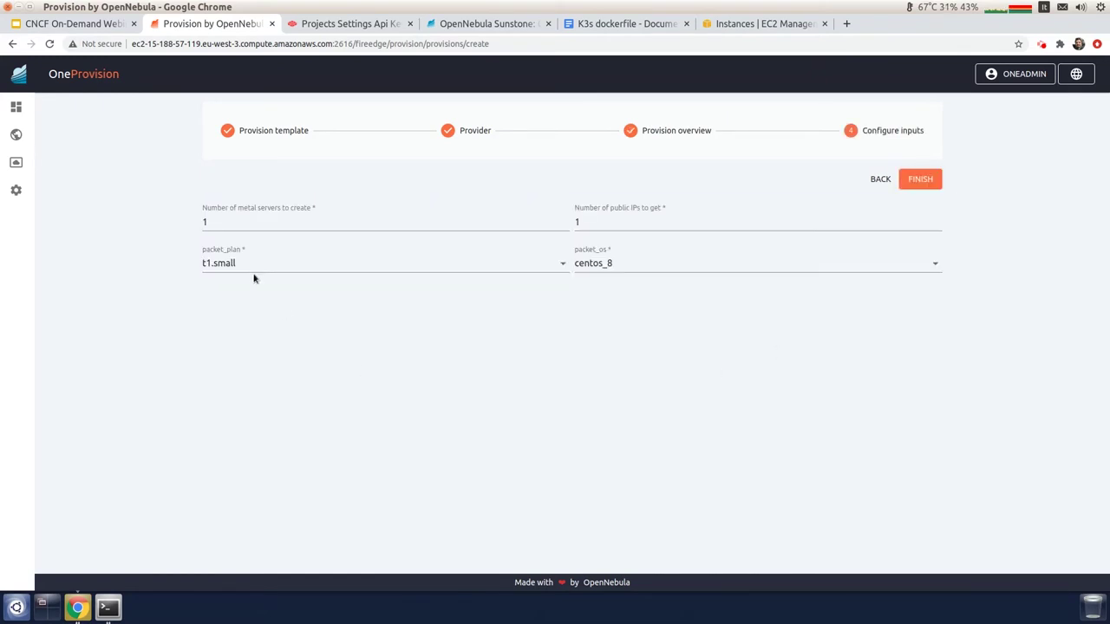
Configure the provision with 2 metal servers, 4 public IPs, the t1.small plan and the centos_8 operating system.
double_click(219, 219)
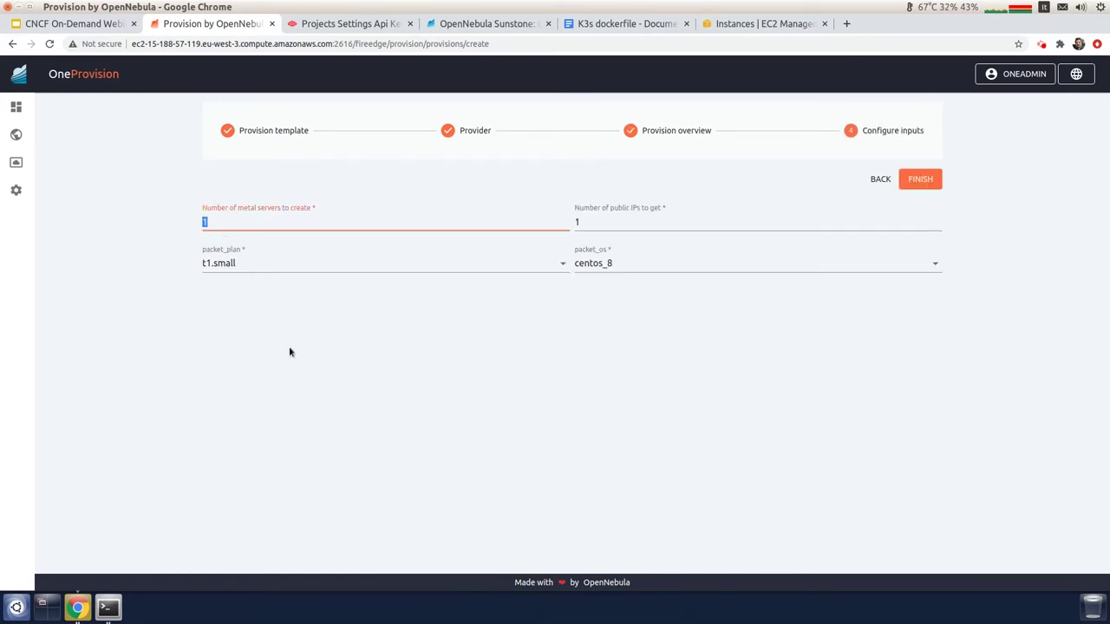
left_click(583, 224)
double_click(576, 223)
type("4")
left_click(204, 264)
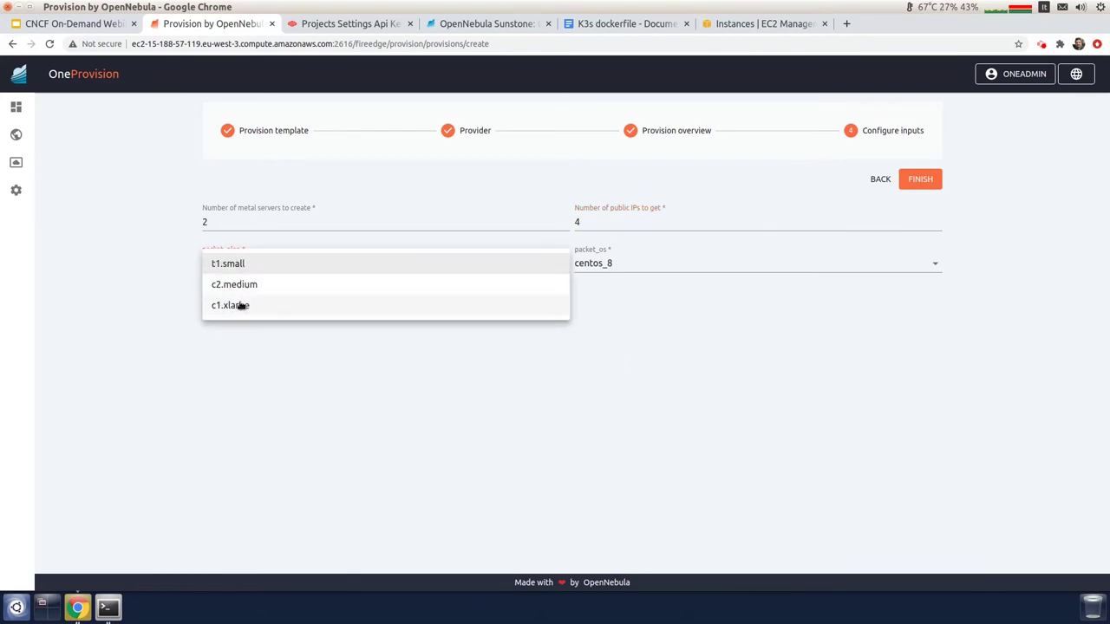
left_click(265, 266)
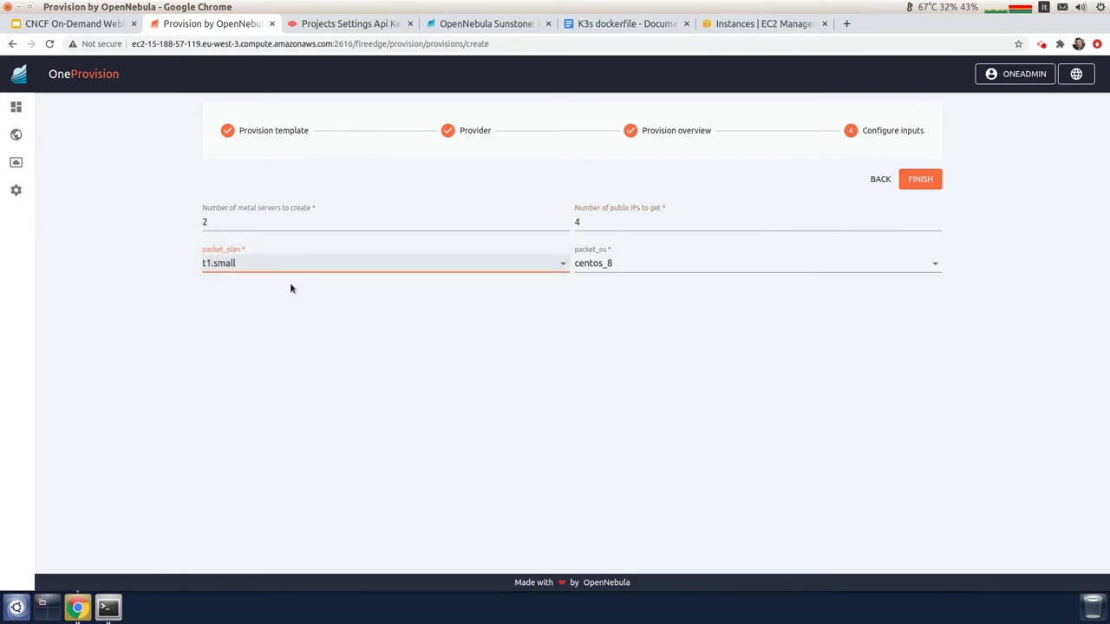
left_click(629, 267)
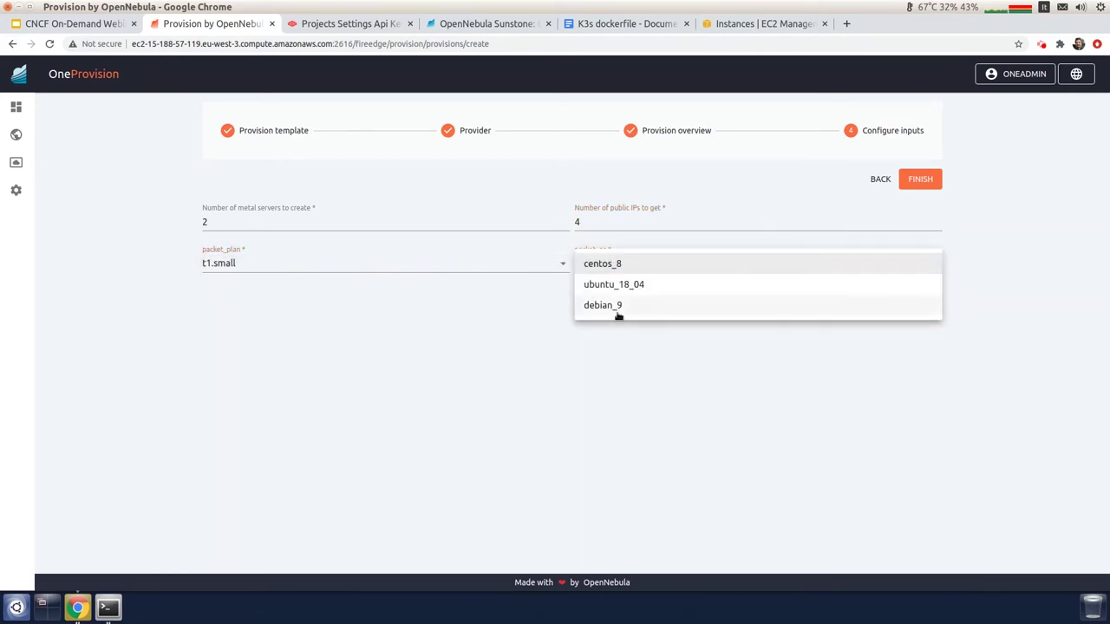
left_click(600, 265)
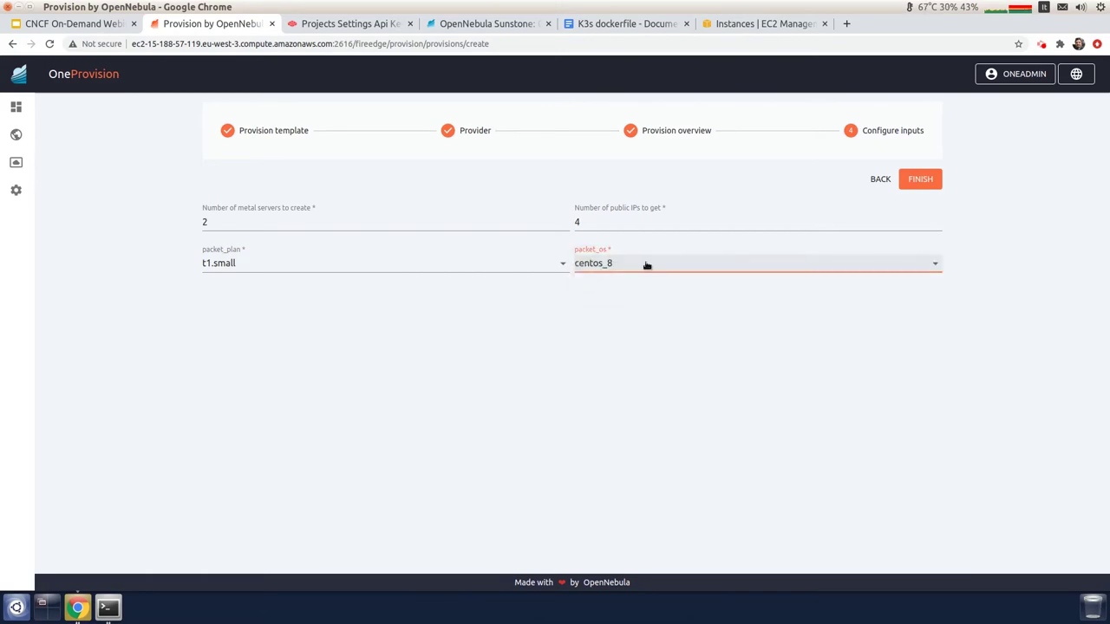
Finish the configured packet-ams1 provision so that its deployment starts.
left_click(920, 179)
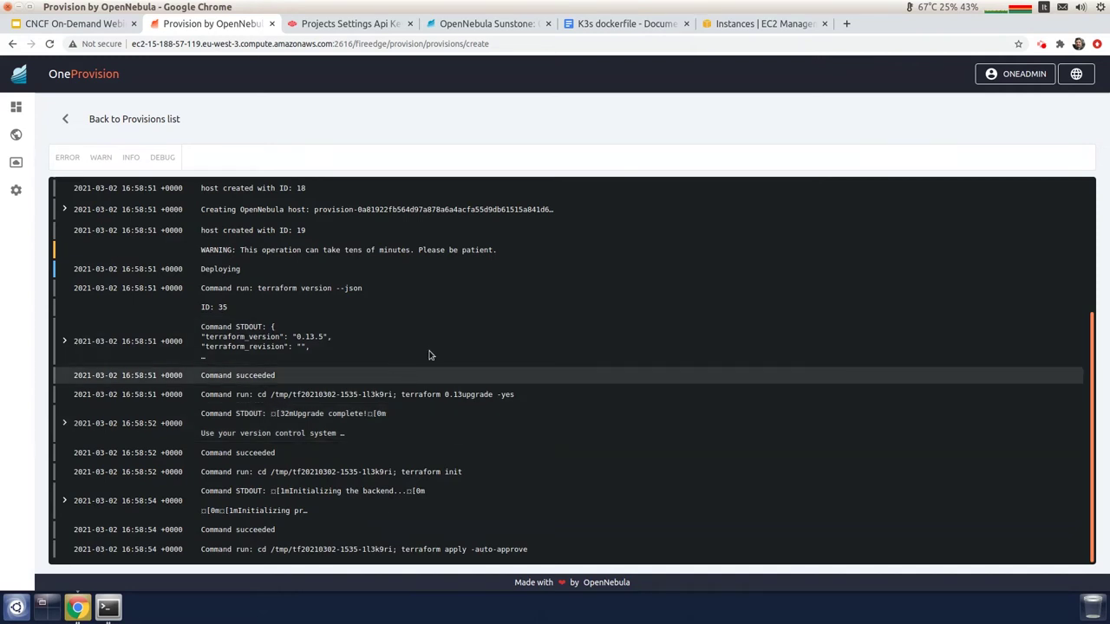
Check the provision's cluster and hosts in OpenNebula Sunstone, and the DEMO-Gaming project's servers in Equinix Metal.
left_click(481, 26)
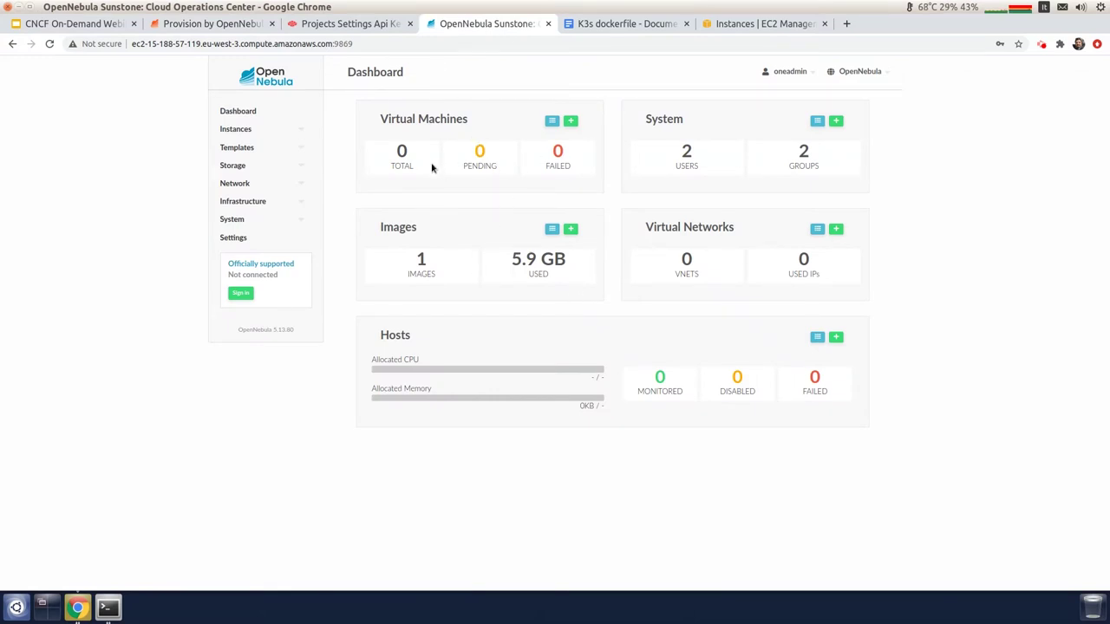
left_click(244, 202)
left_click(256, 216)
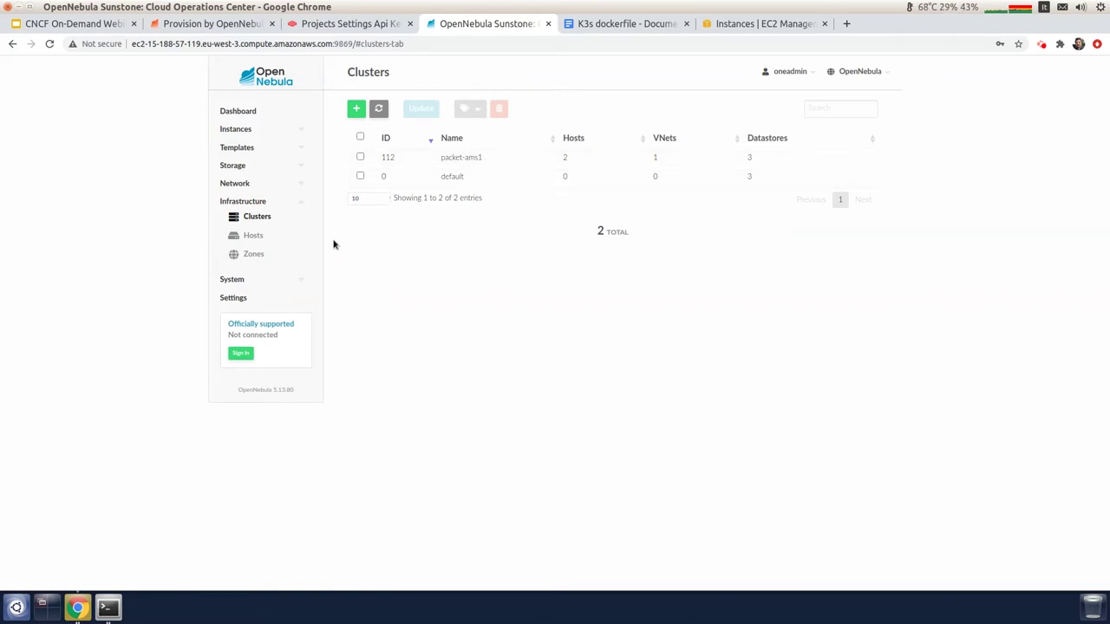
left_click(252, 239)
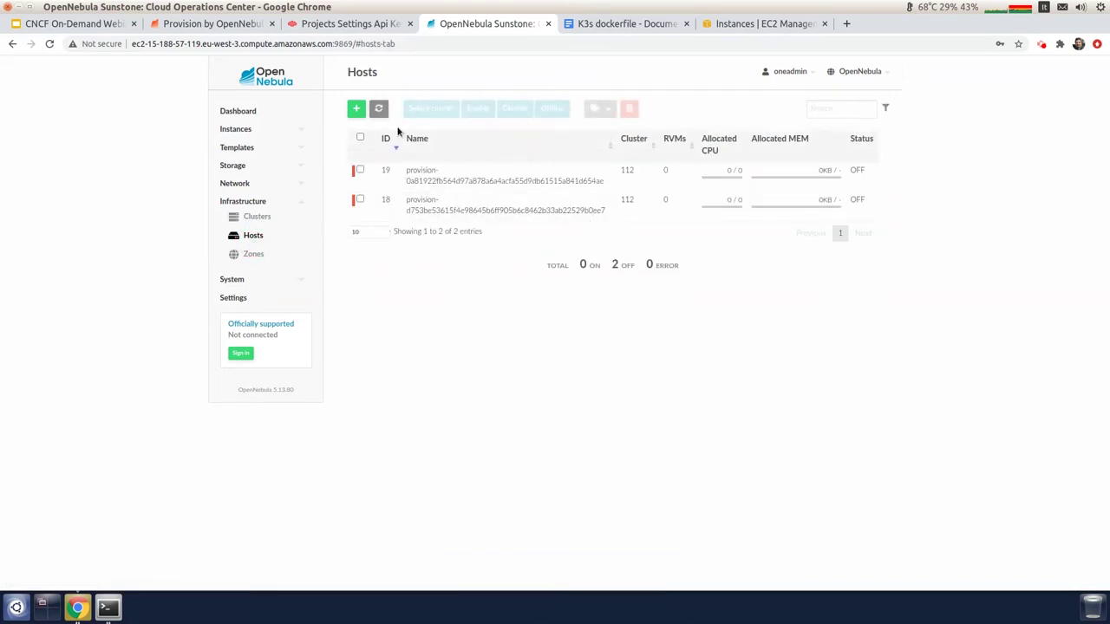
left_click(378, 113)
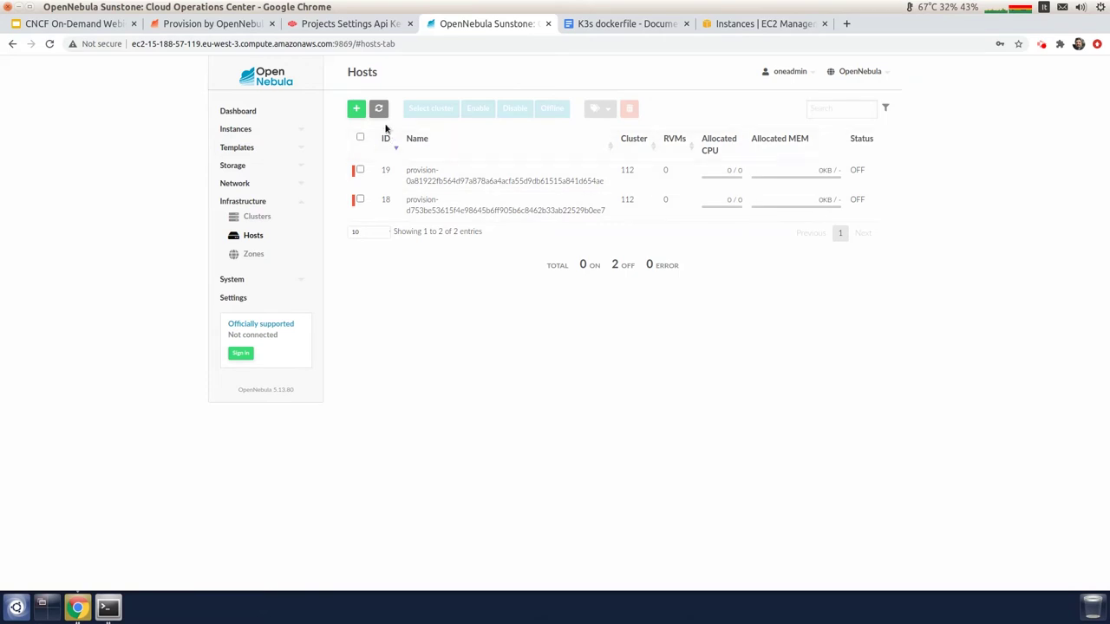
left_click(348, 24)
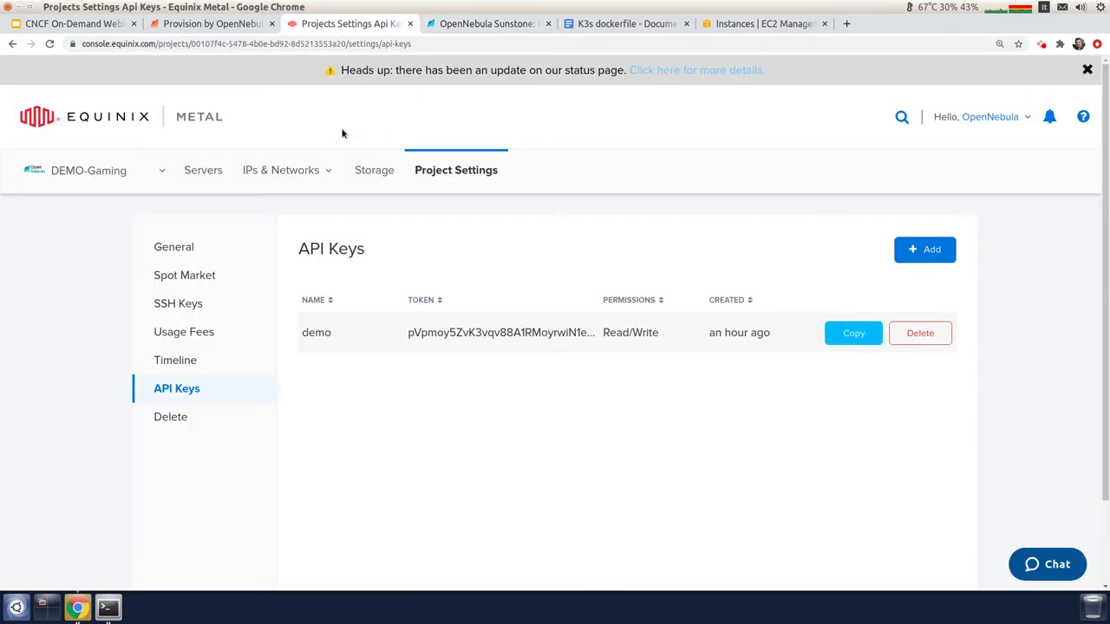
left_click(204, 171)
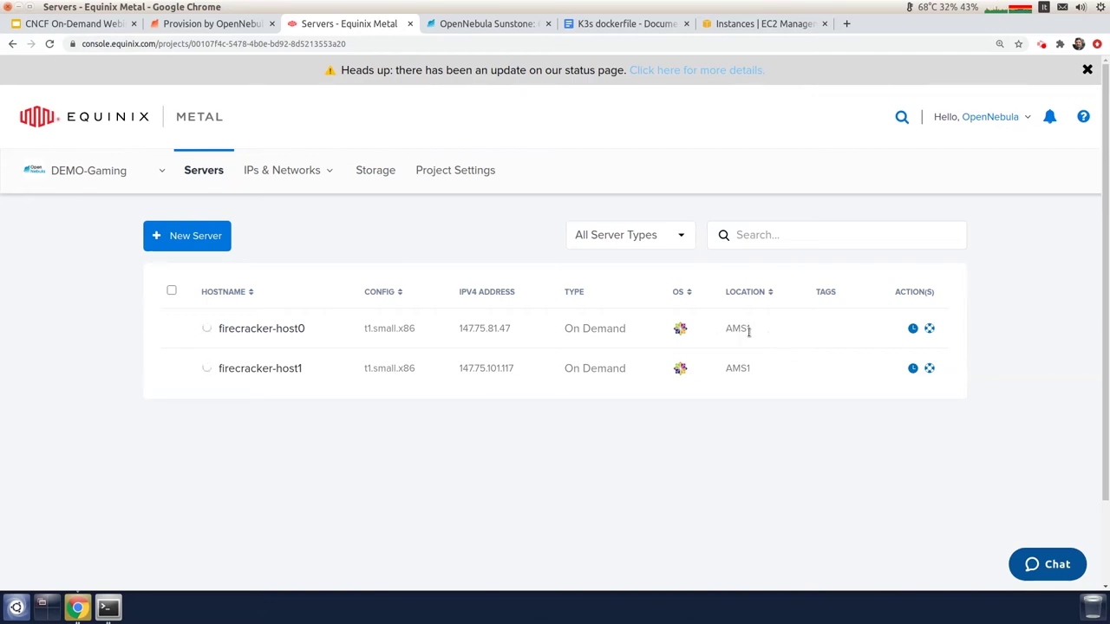
mouse_move(679, 329)
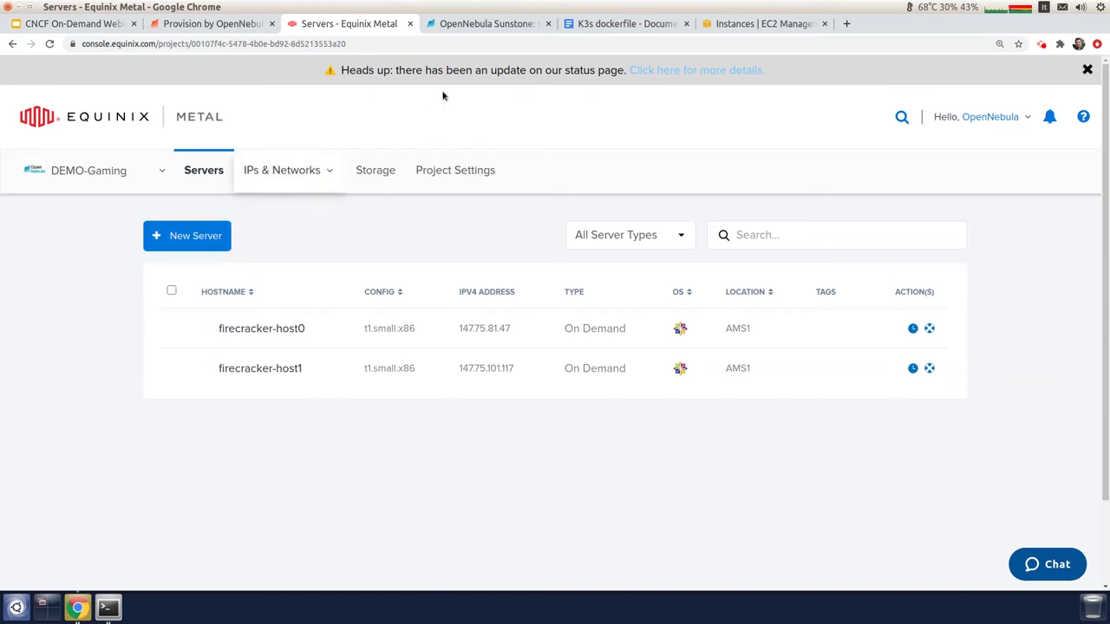
Switch to OpenNebula Sunstone and start a Dockerfile-based image named k3s-new with a size of 6048 MB.
left_click(489, 23)
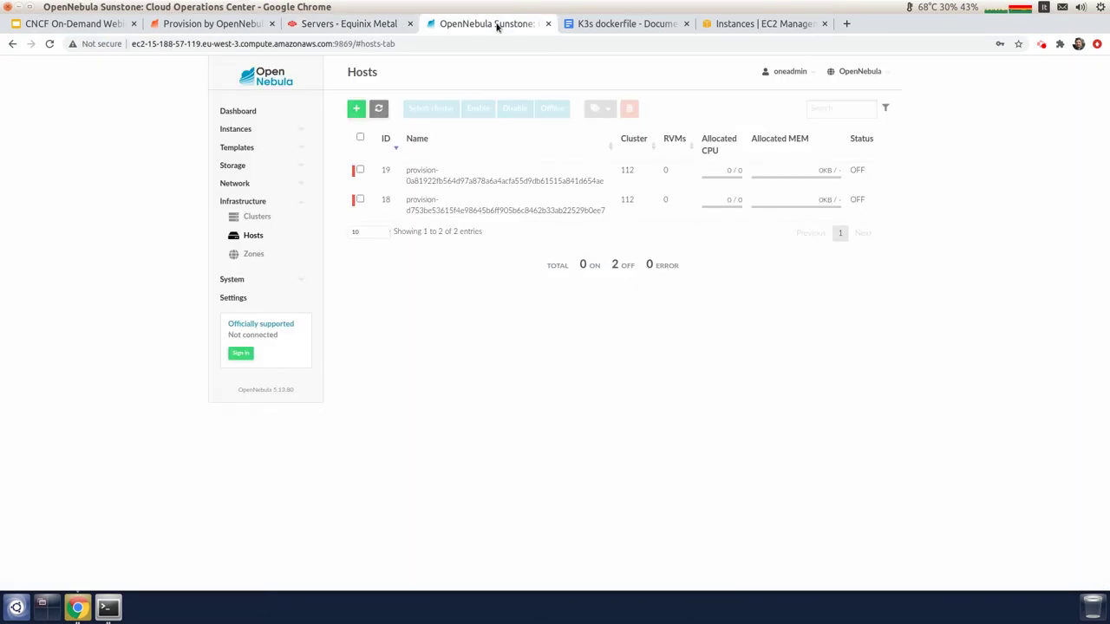
left_click(232, 165)
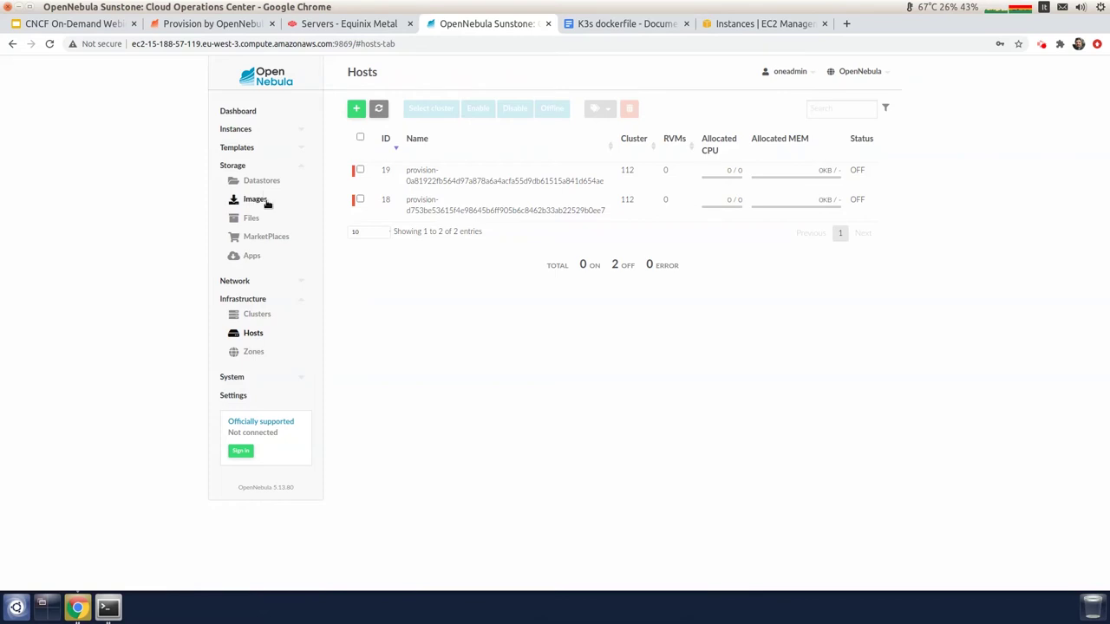
left_click(260, 201)
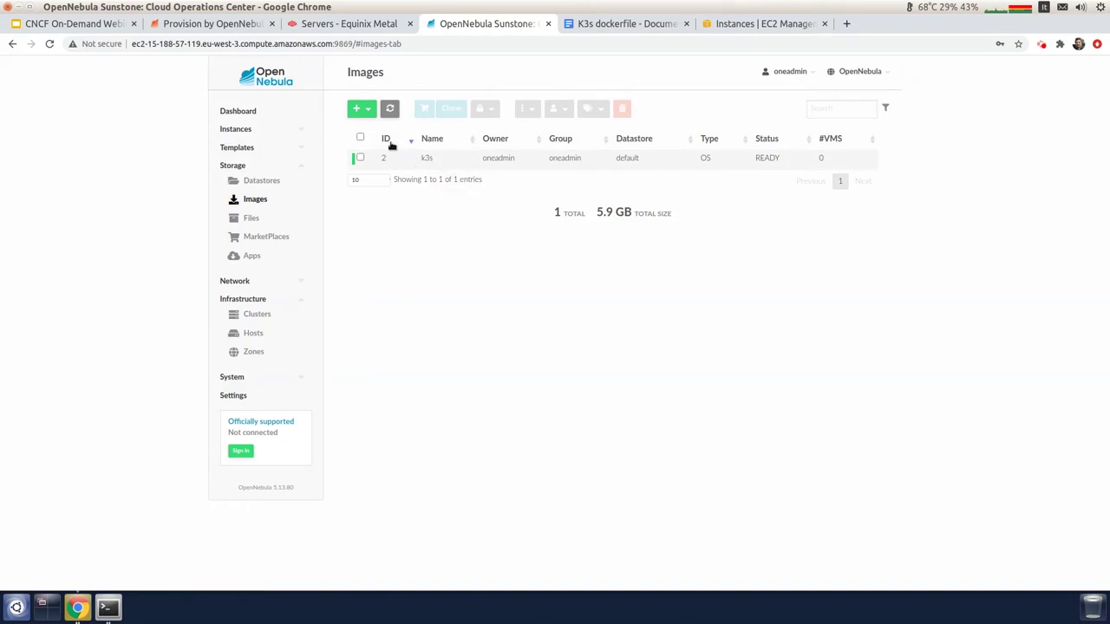
left_click(358, 109)
left_click(376, 143)
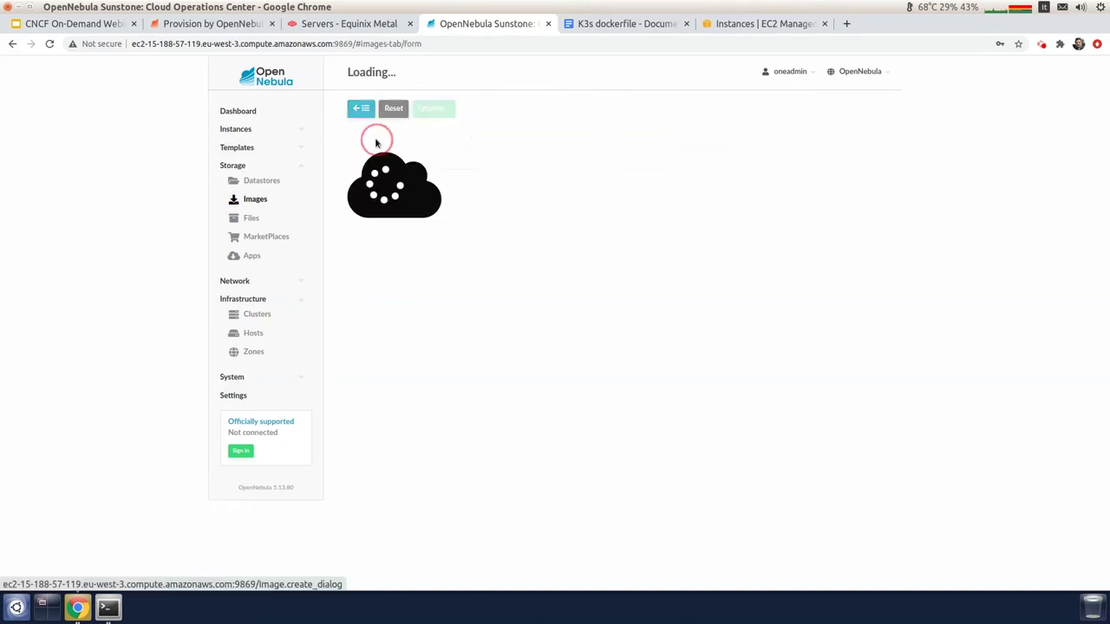
left_click(426, 144)
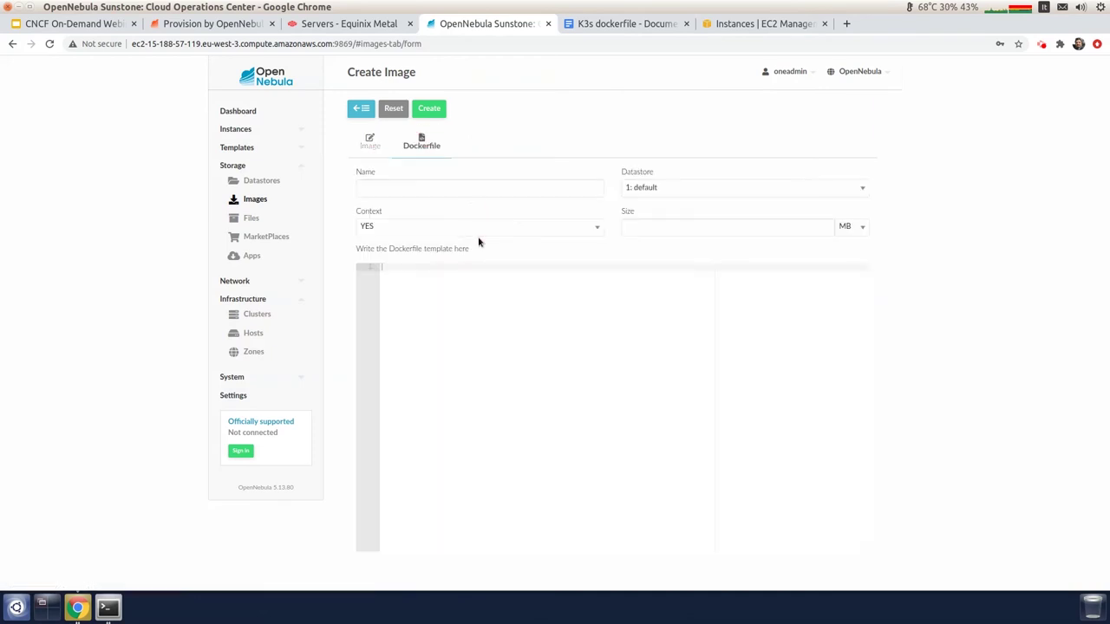
left_click(408, 186)
left_click(400, 211)
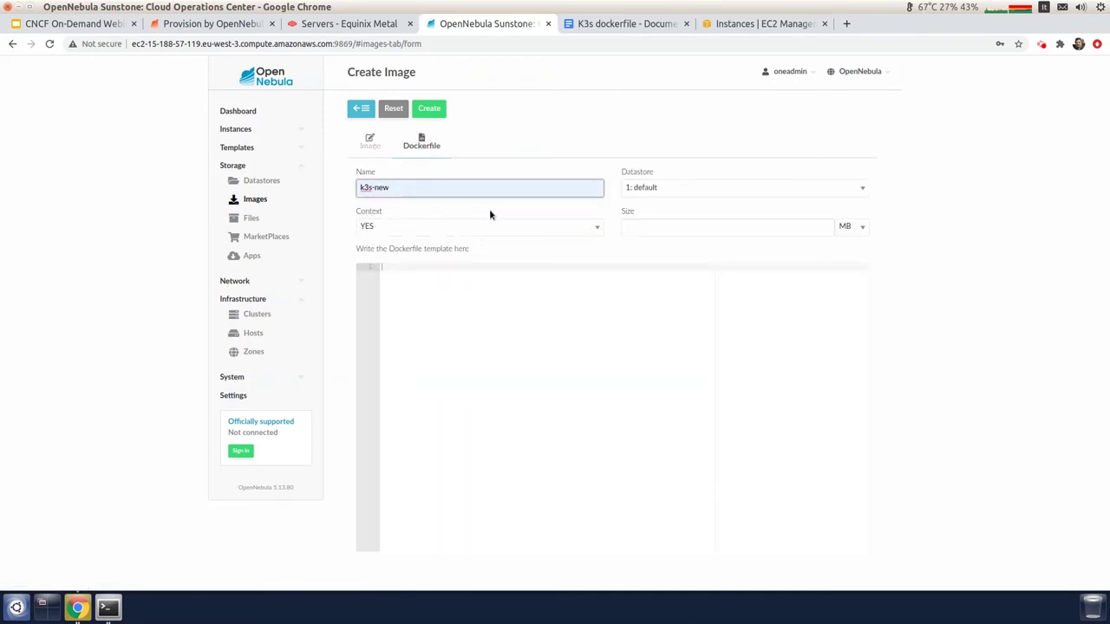
left_click(653, 228)
left_click(659, 250)
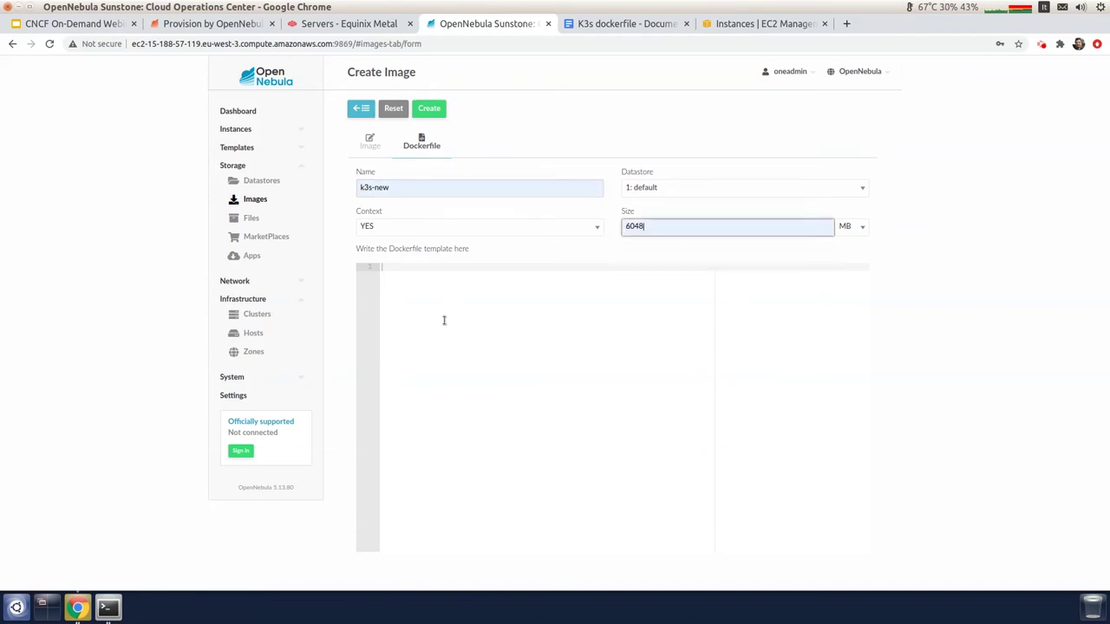
Copy the whole Dockerfile text from the K3s dockerfile document into the image's Dockerfile template and create the image.
left_click(626, 23)
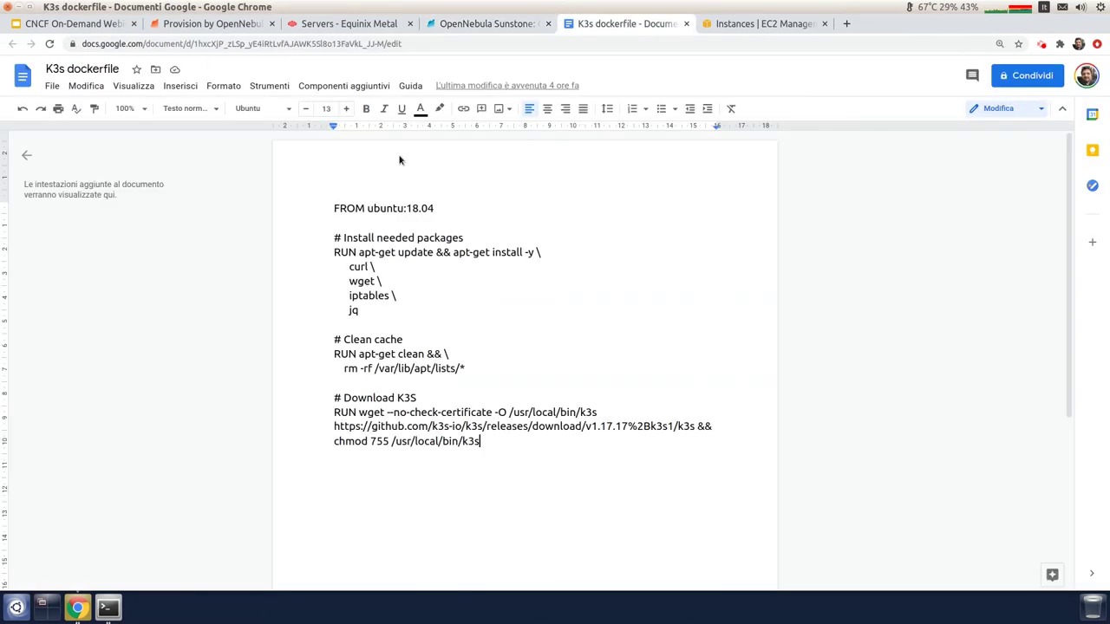
left_click(334, 208)
left_click_drag(334, 208, 481, 449)
key("ctrl+c")
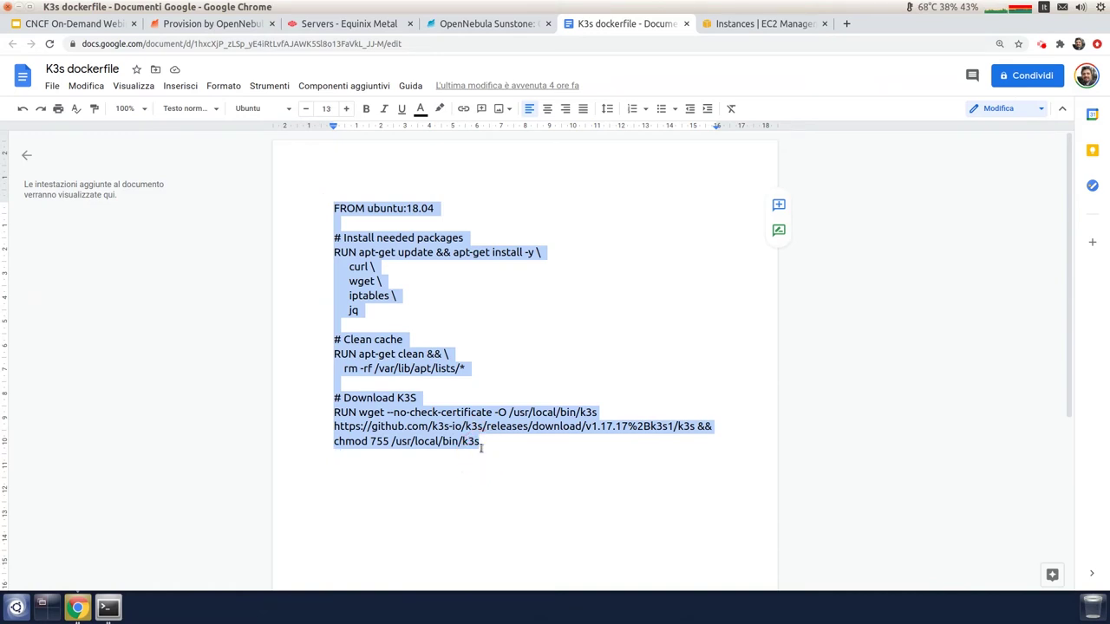
left_click(485, 24)
left_click(390, 268)
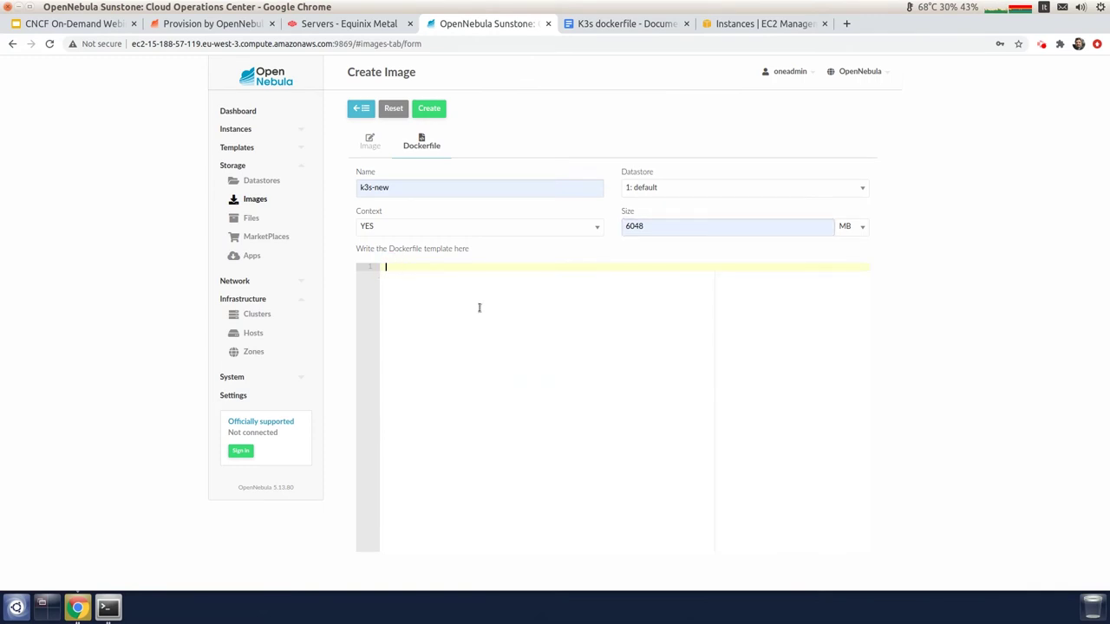
key("ctrl+v")
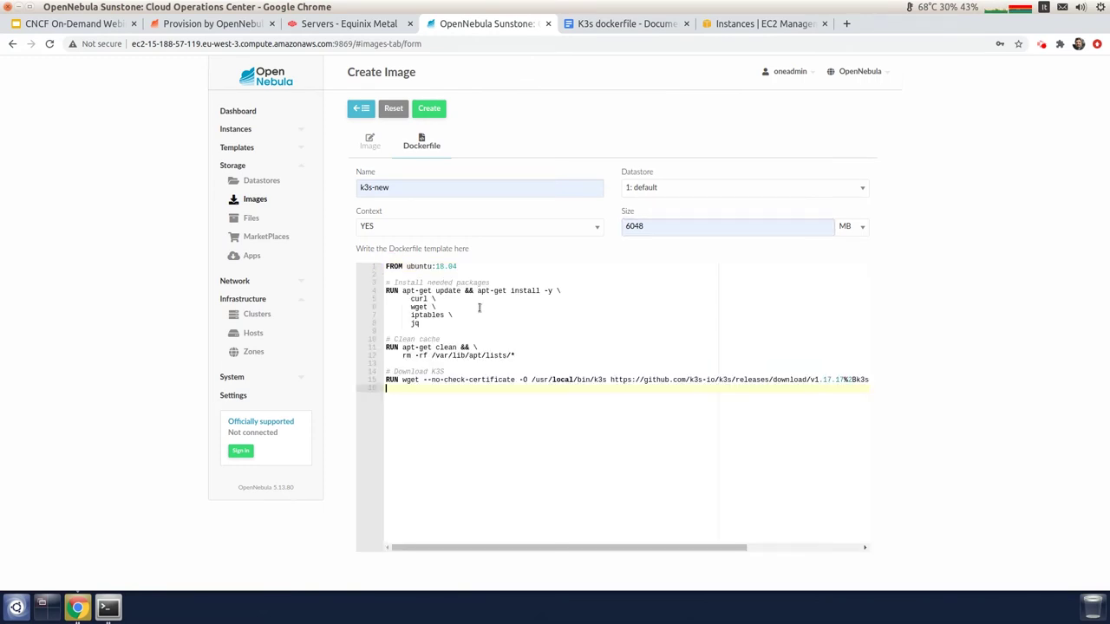
left_click(615, 380)
left_click(837, 378)
left_click(430, 111)
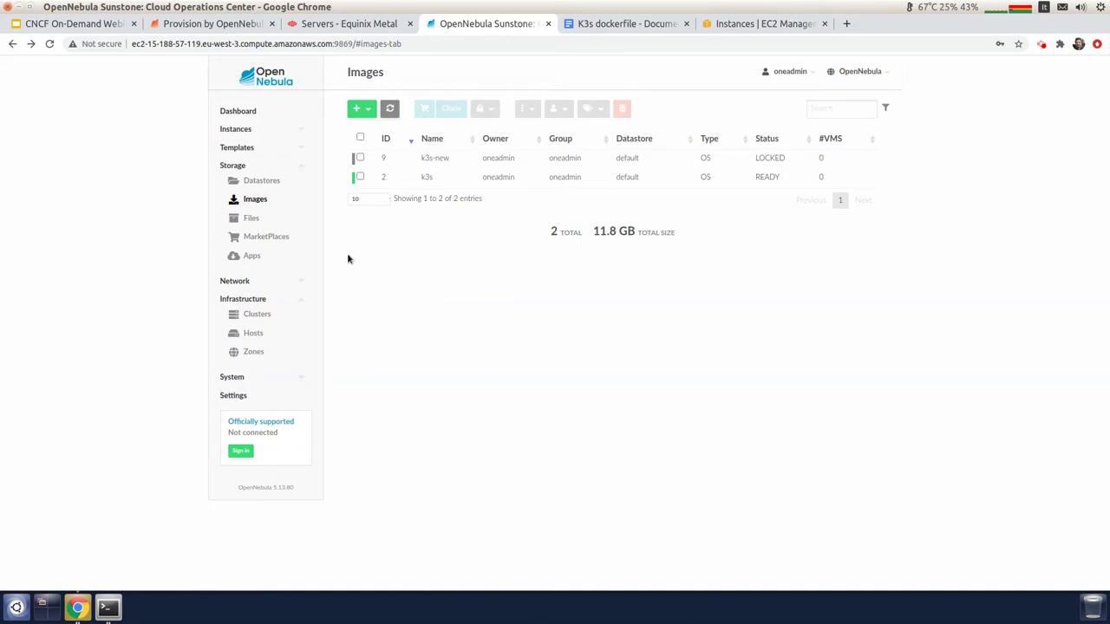
Open the k3s_server VM template for updating and review its general, storage and network settings.
left_click(248, 150)
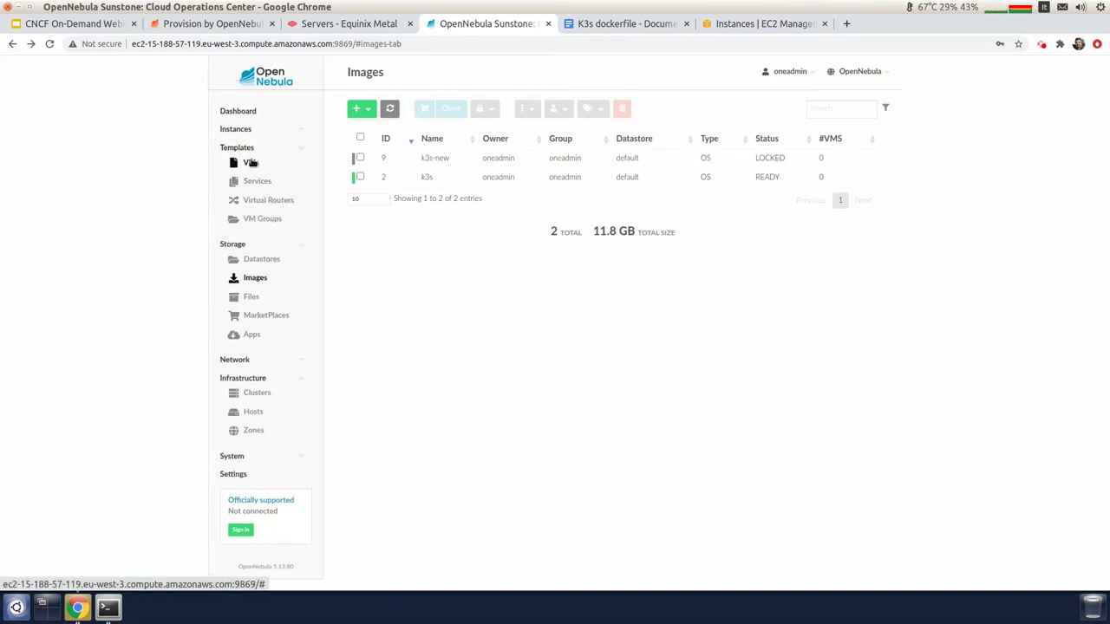
left_click(250, 163)
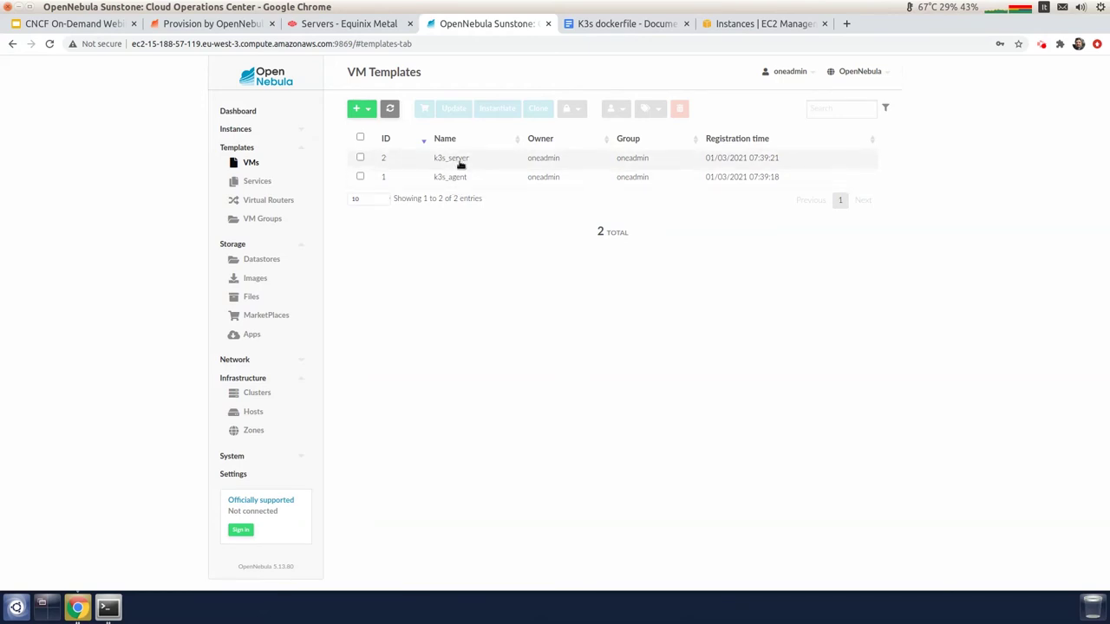
left_click(459, 161)
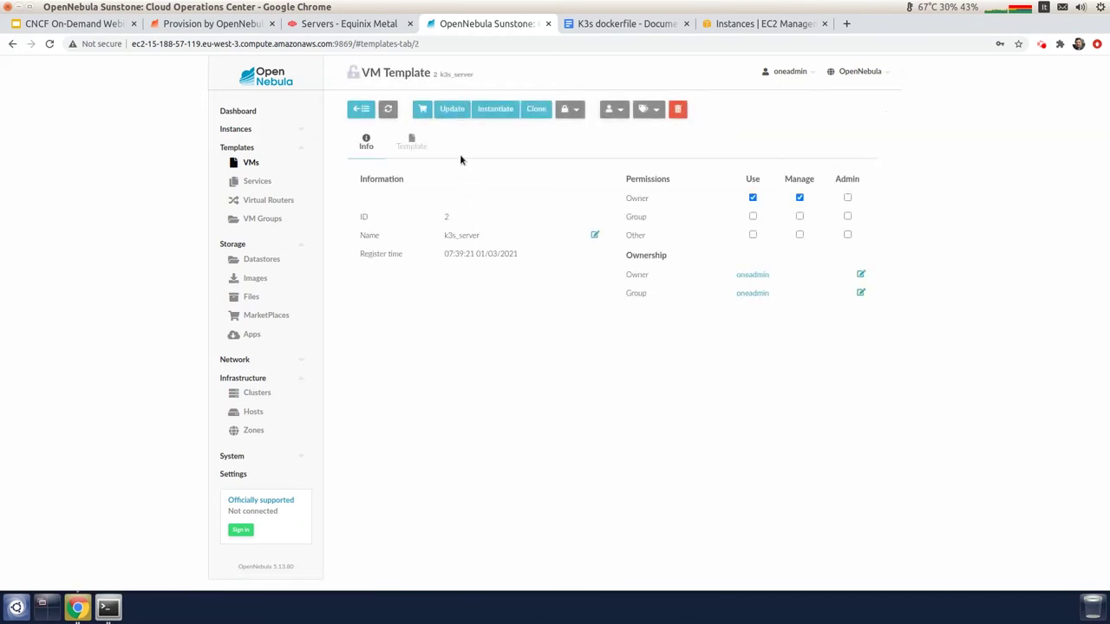
left_click(451, 110)
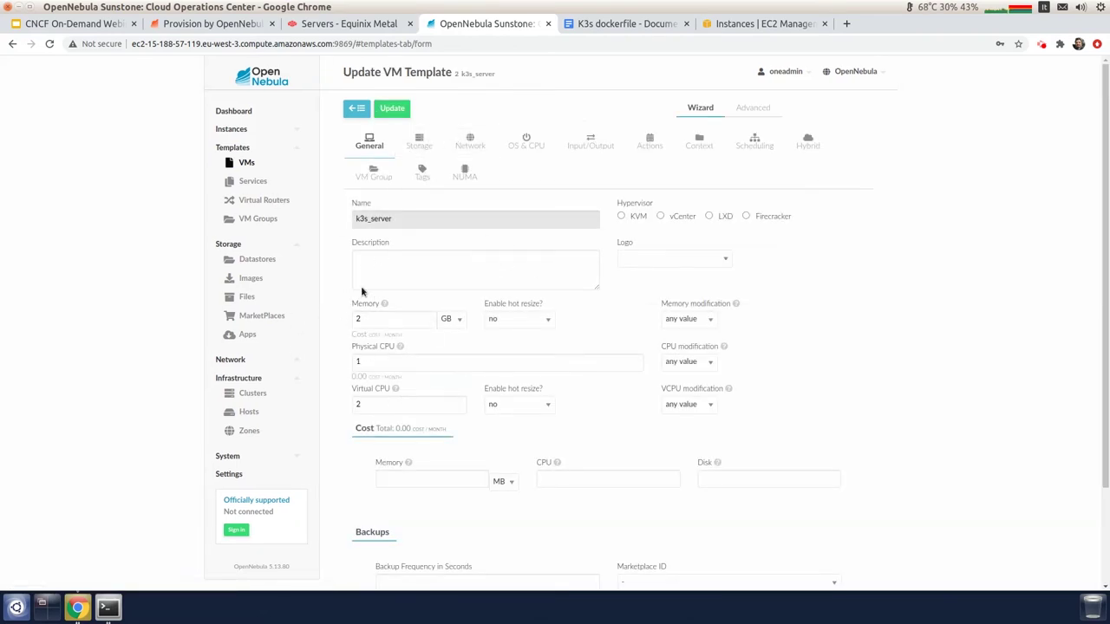
left_click(422, 144)
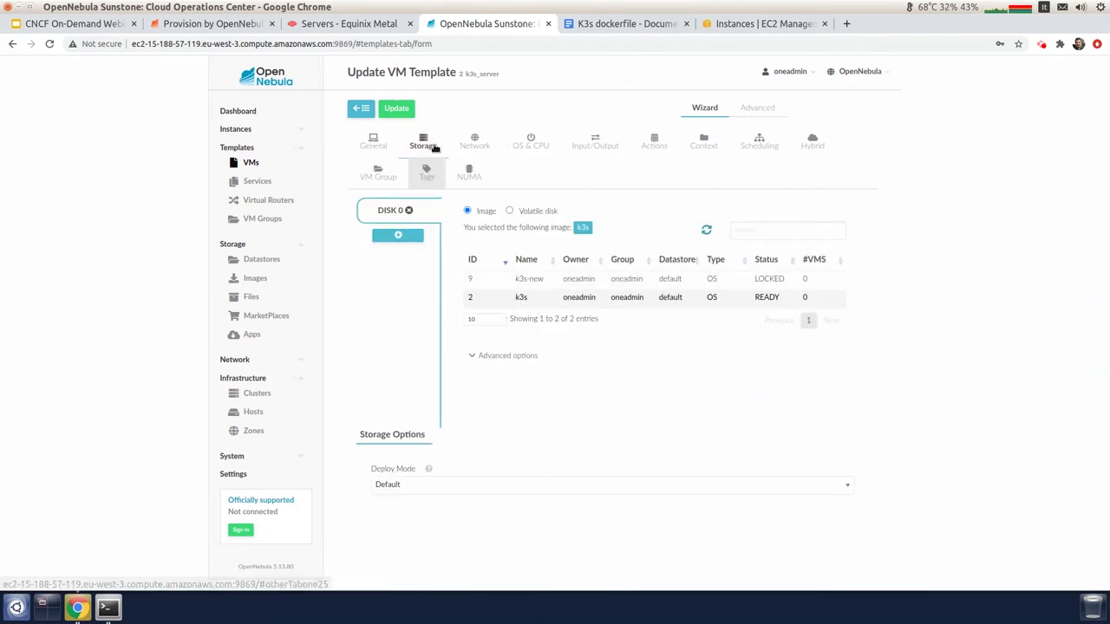
left_click(476, 142)
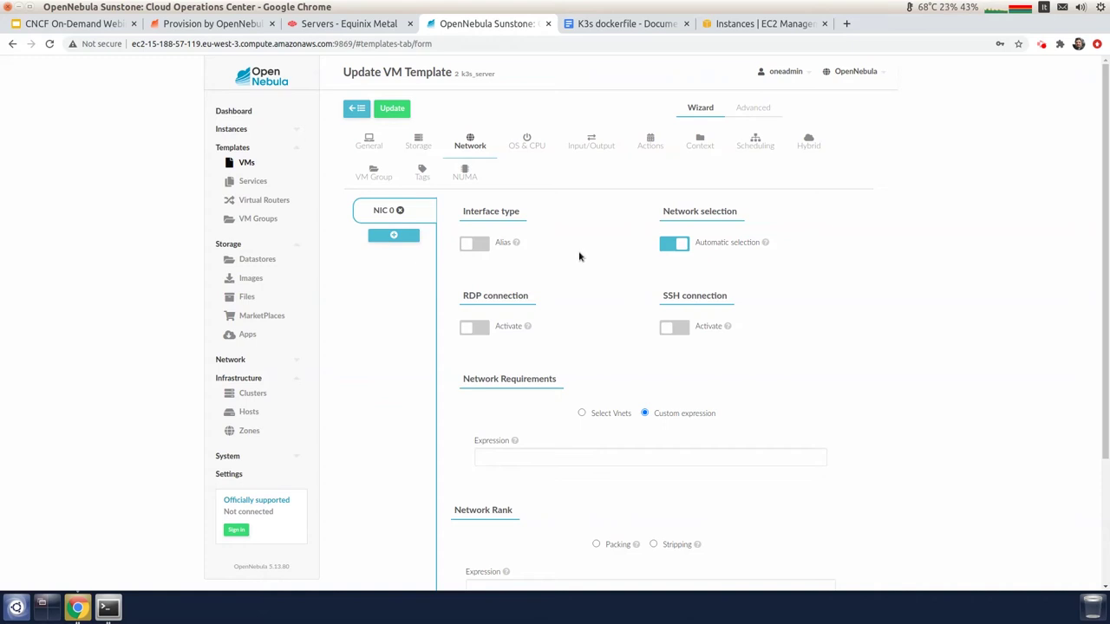
Read the k3s_server template's context start script, covering the K3s server launch, token check and OneGate update, and leave the form without saving.
left_click(698, 148)
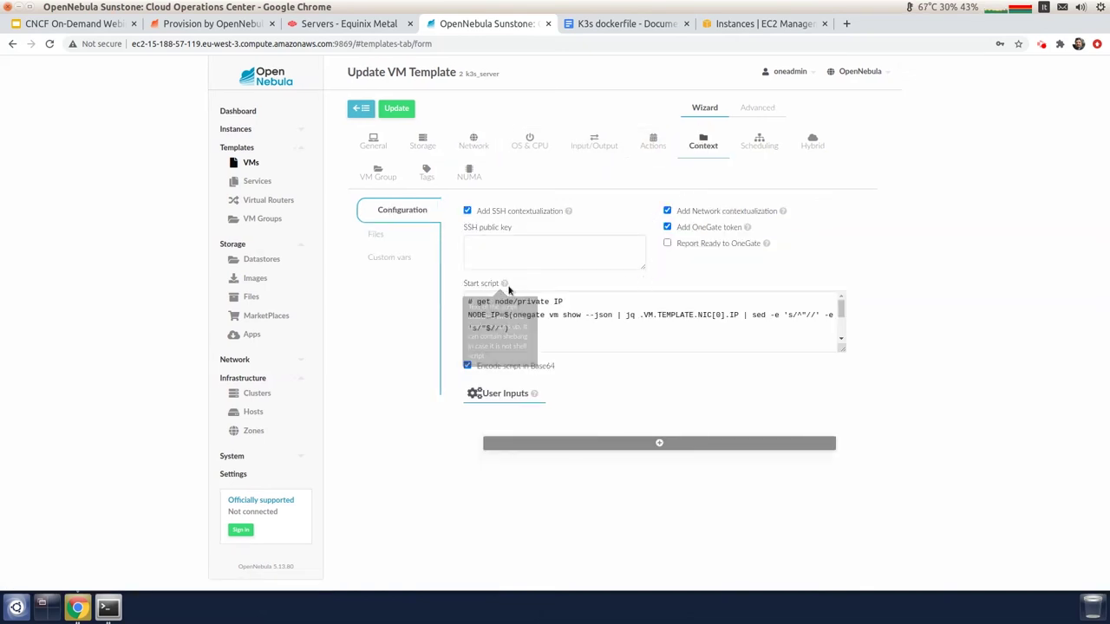
left_click(841, 312)
left_click_drag(841, 314, 842, 323)
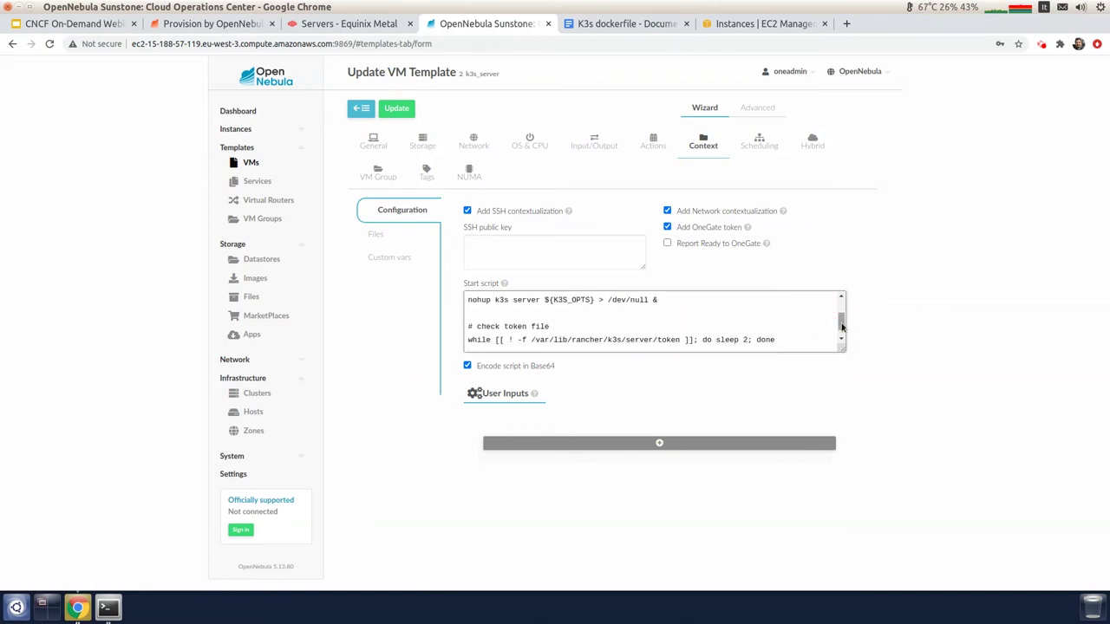
left_click_drag(494, 299, 518, 336)
left_click(513, 321)
scroll(501, 319, "up", 3)
left_click_drag(468, 298, 501, 318)
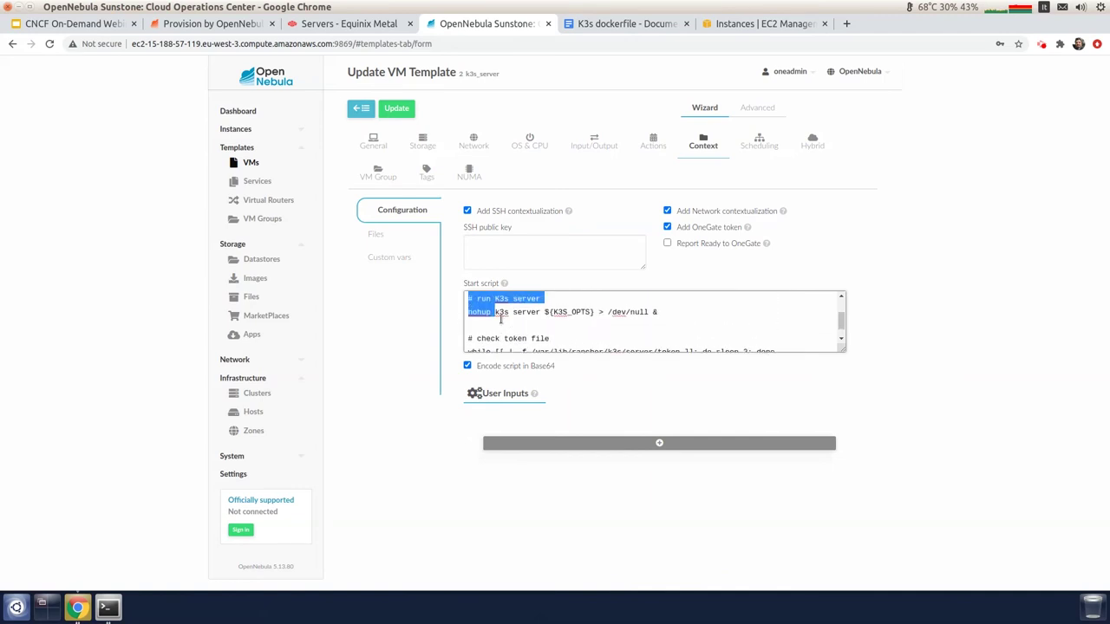
left_click(499, 314)
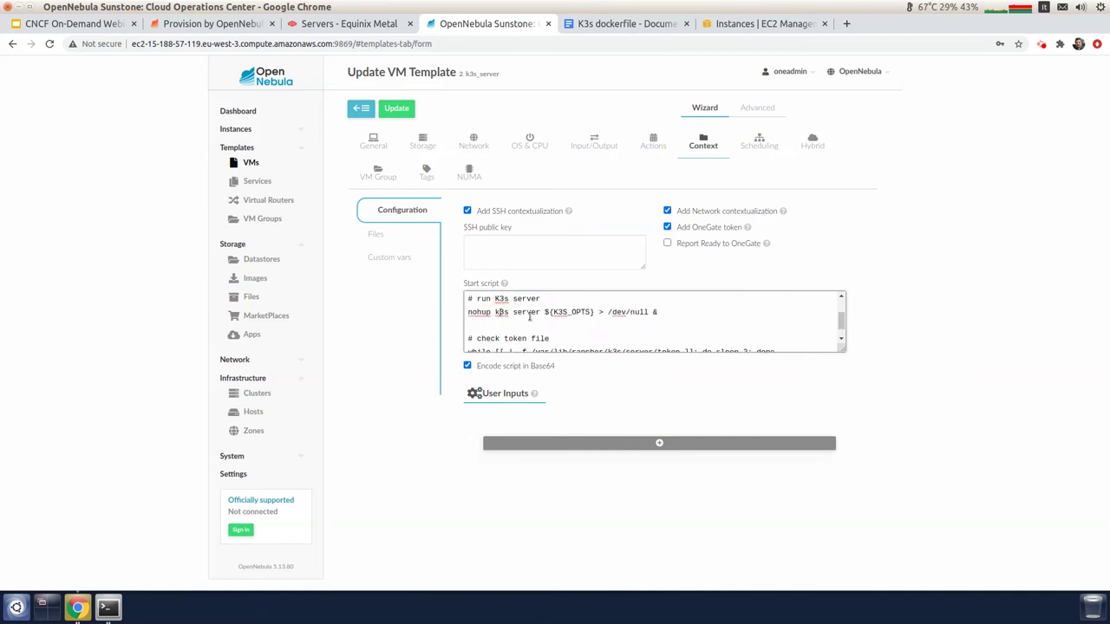
scroll(529, 316, "down", 2)
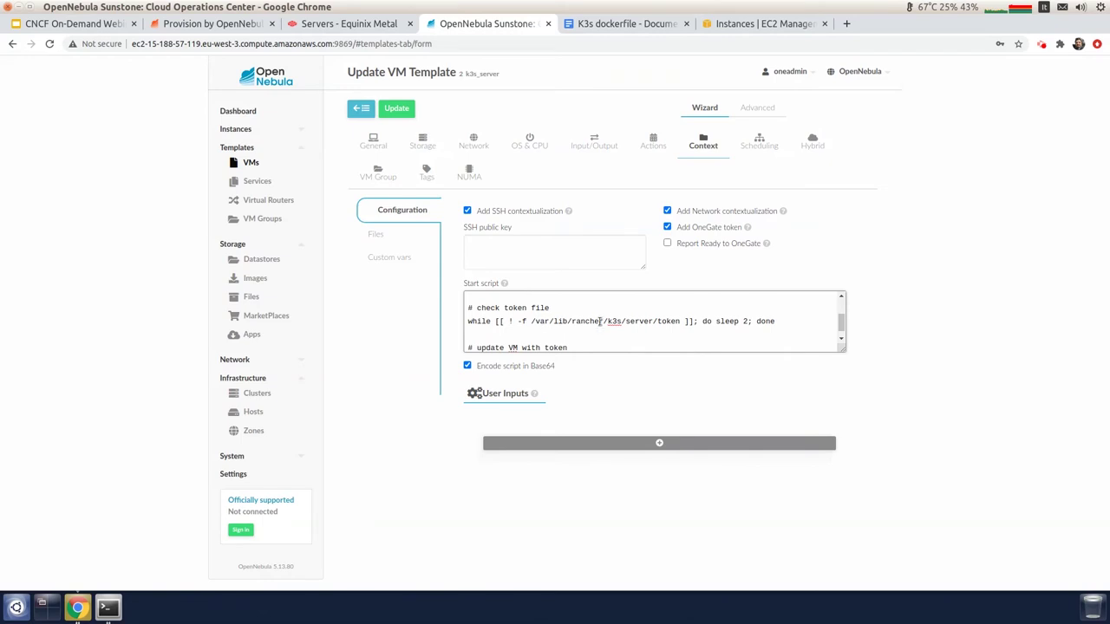
scroll(551, 329, "up", 2)
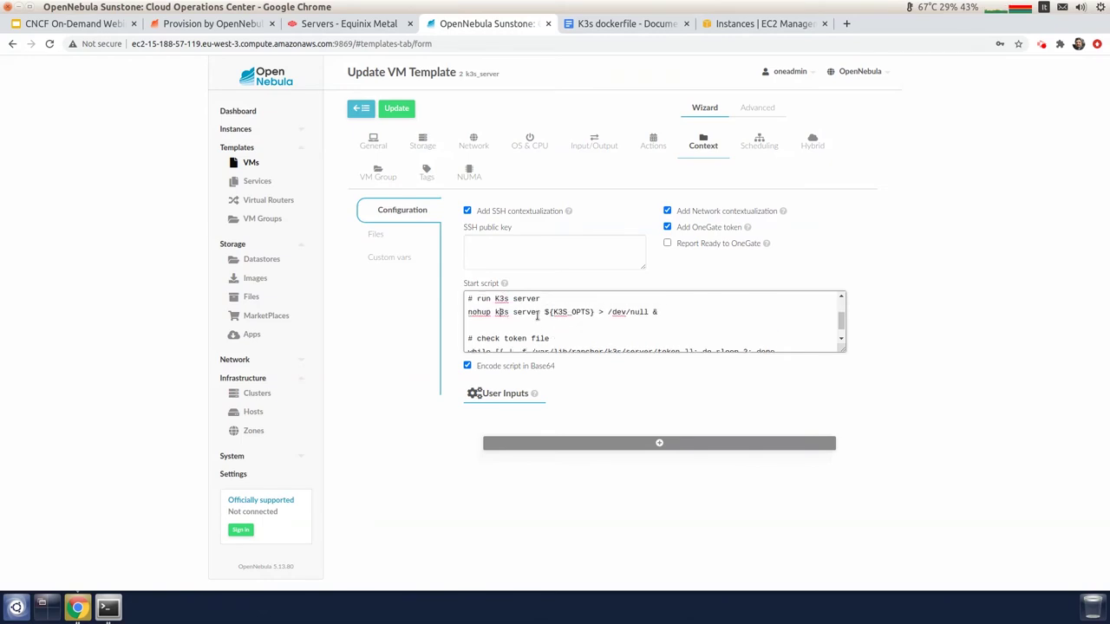
scroll(540, 314, "down", 3)
scroll(628, 320, "up", 1)
scroll(628, 321, "down", 1)
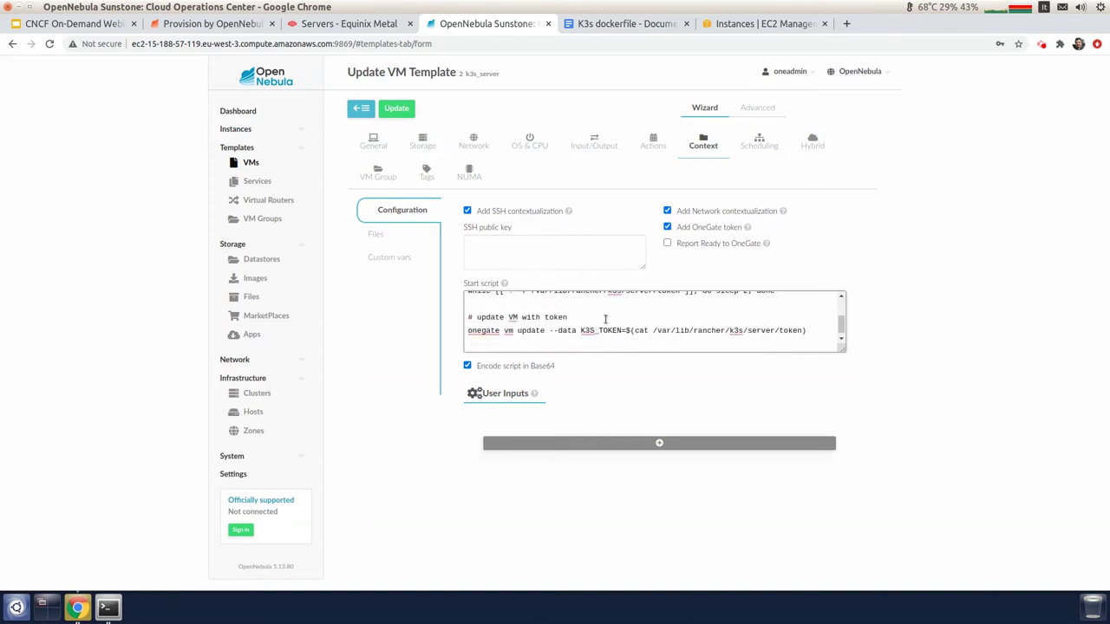
double_click(483, 331)
left_click(558, 331)
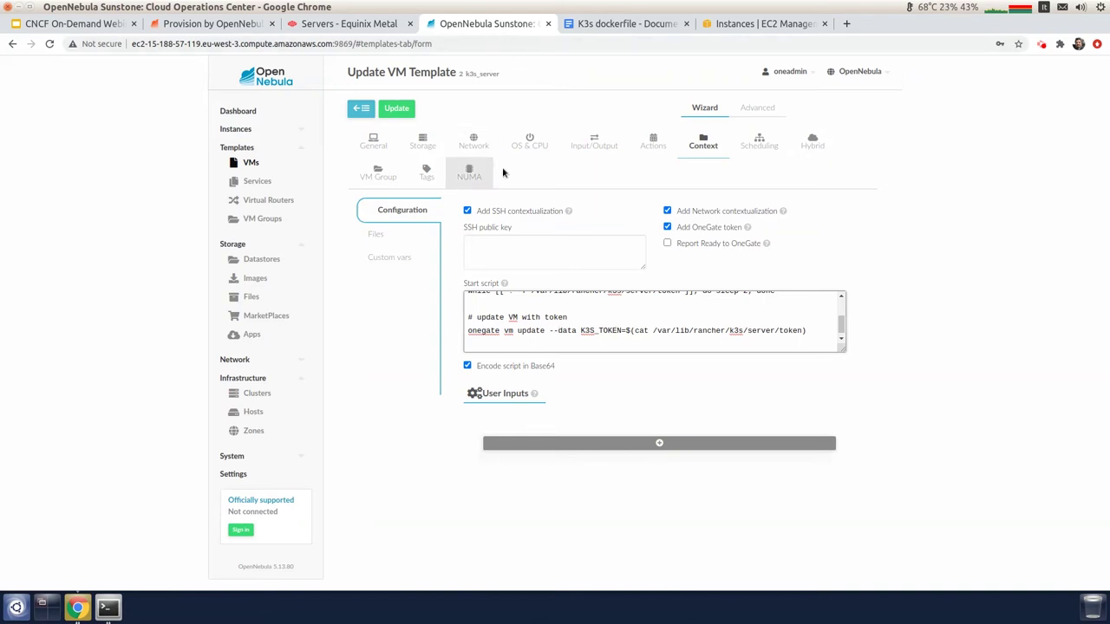
left_click(364, 110)
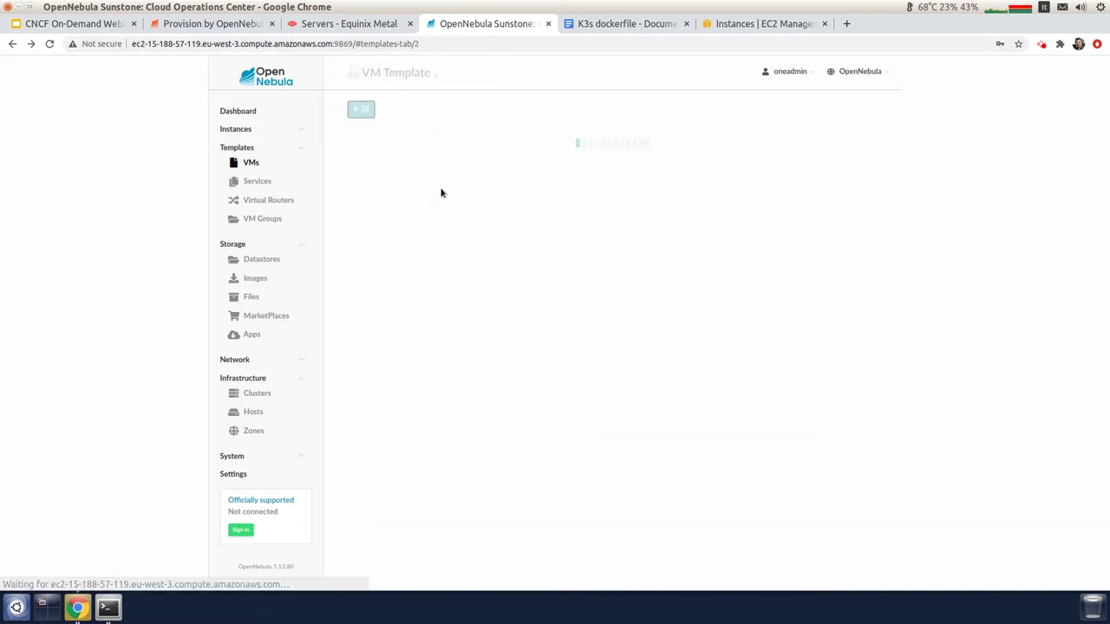
Open the k3s_agent VM template for updating and review its general, storage and network settings.
left_click(361, 110)
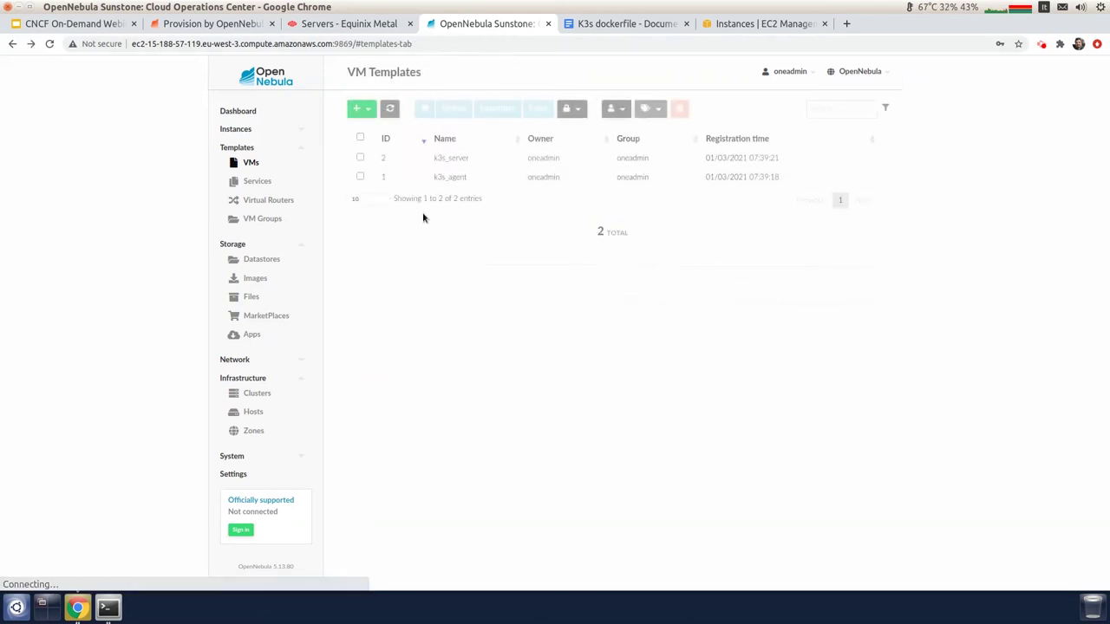
left_click(454, 178)
left_click(452, 110)
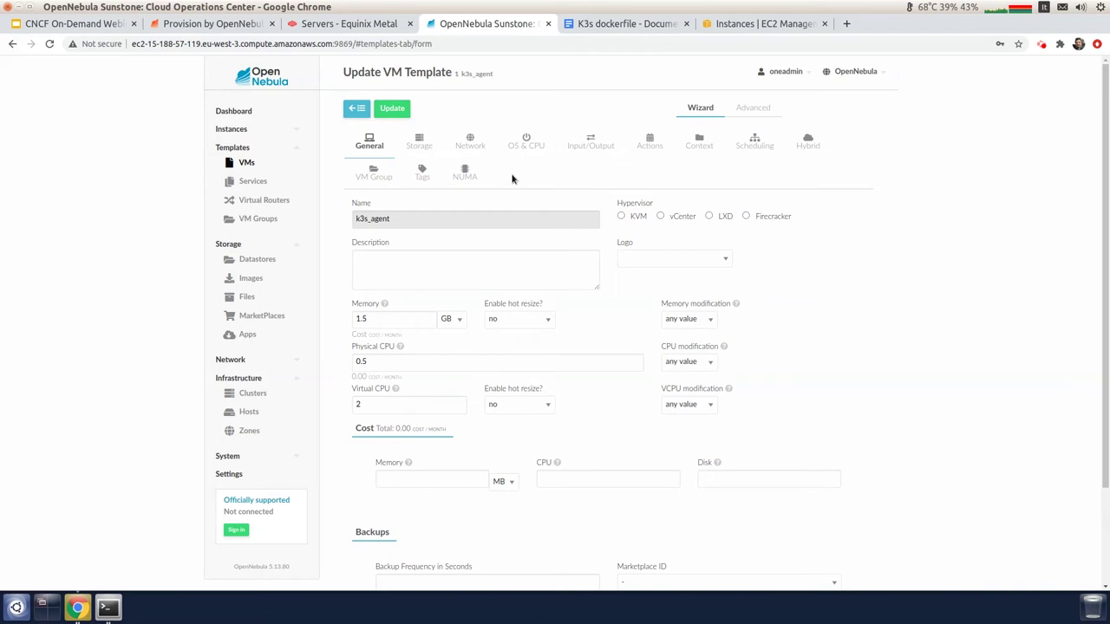
left_click(419, 140)
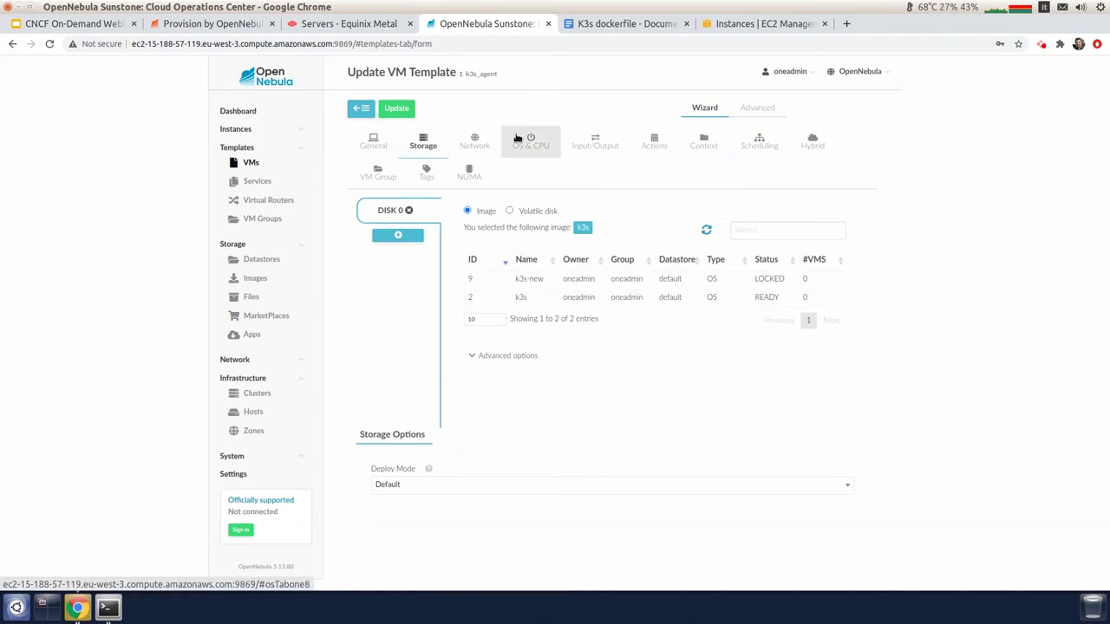
left_click(465, 144)
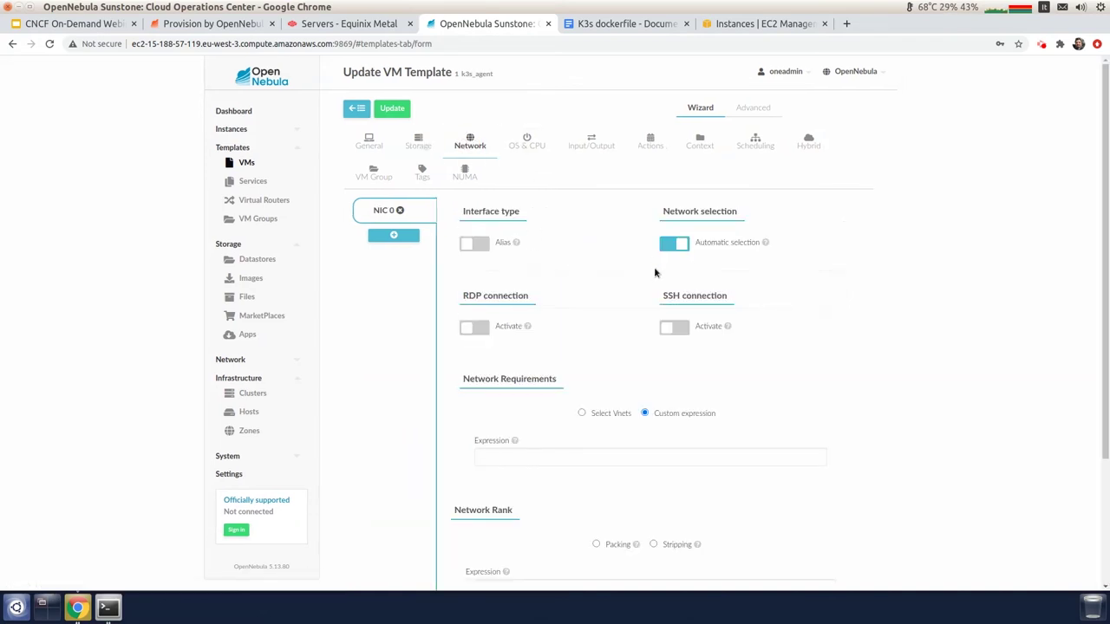
Read the k3s_agent template's context start script through to the agent launch and READY update, and leave the form without saving.
left_click(702, 144)
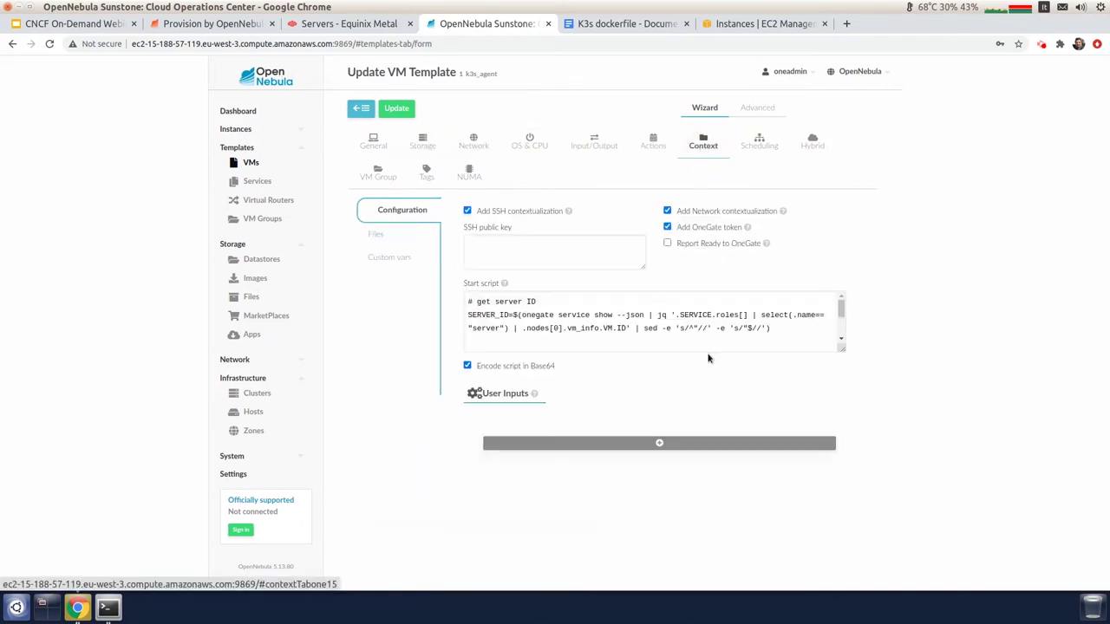
left_click(842, 312)
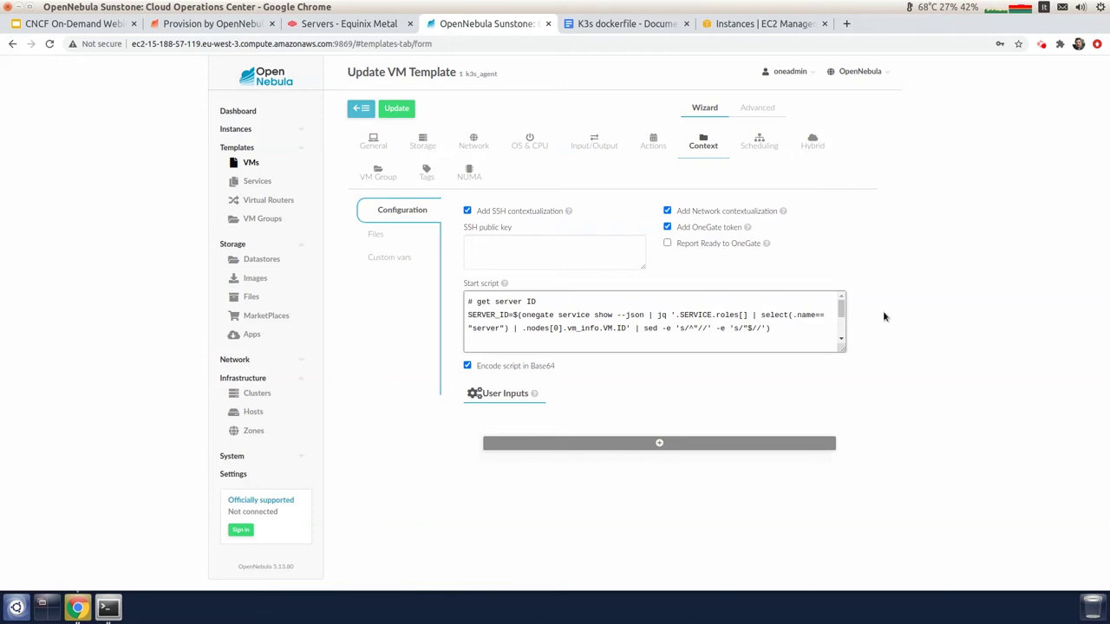
left_click_drag(841, 310, 842, 314)
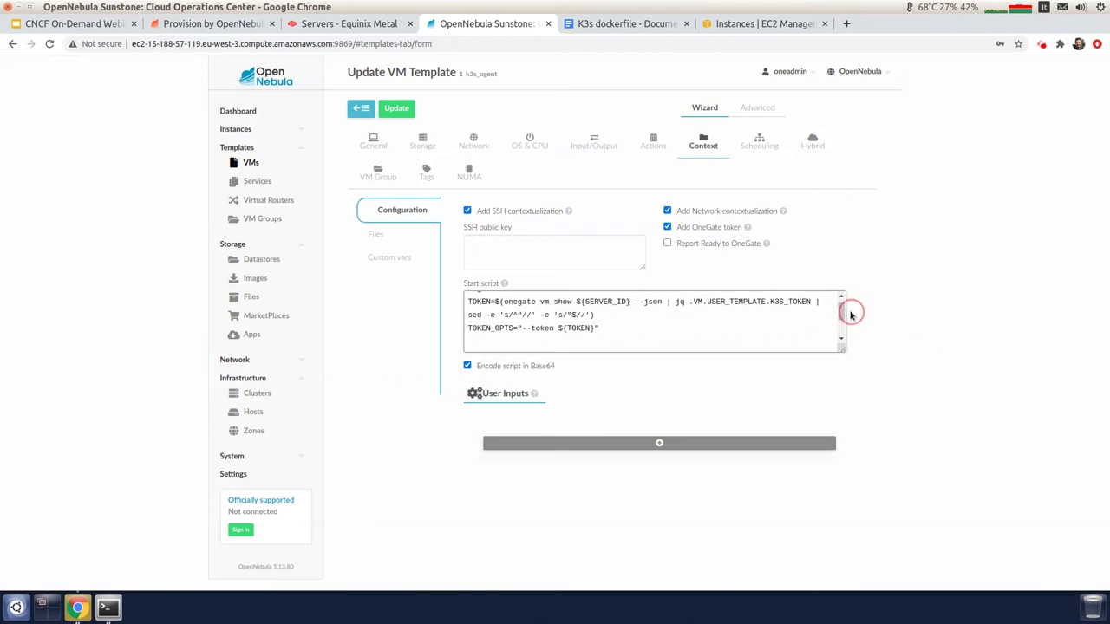
scroll(684, 315, "down", 1)
scroll(686, 317, "down", 6)
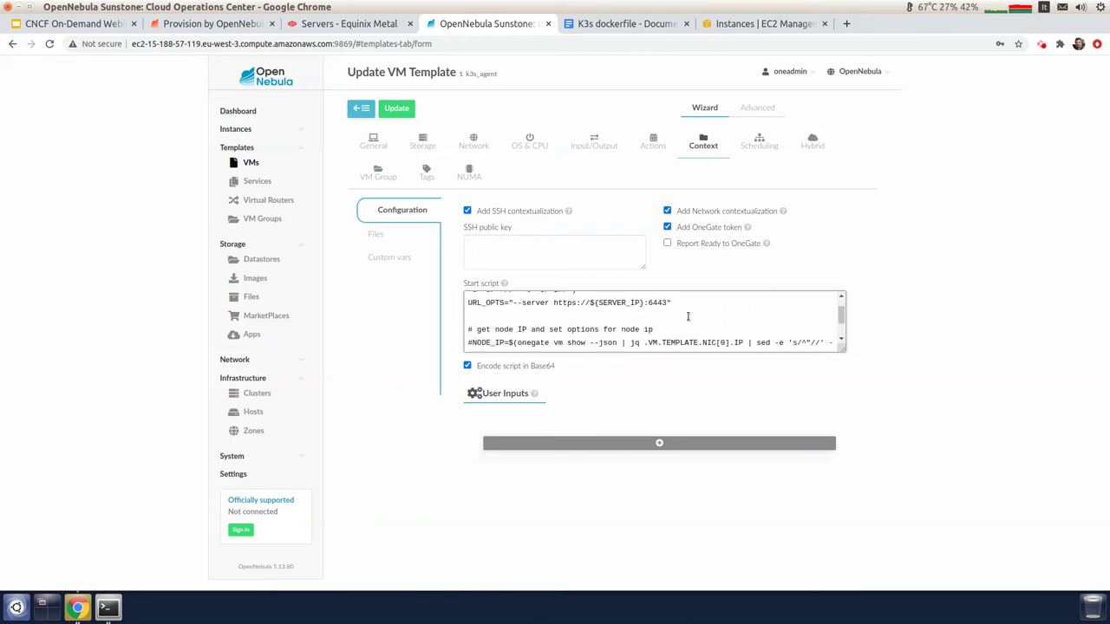
scroll(689, 317, "down", 5)
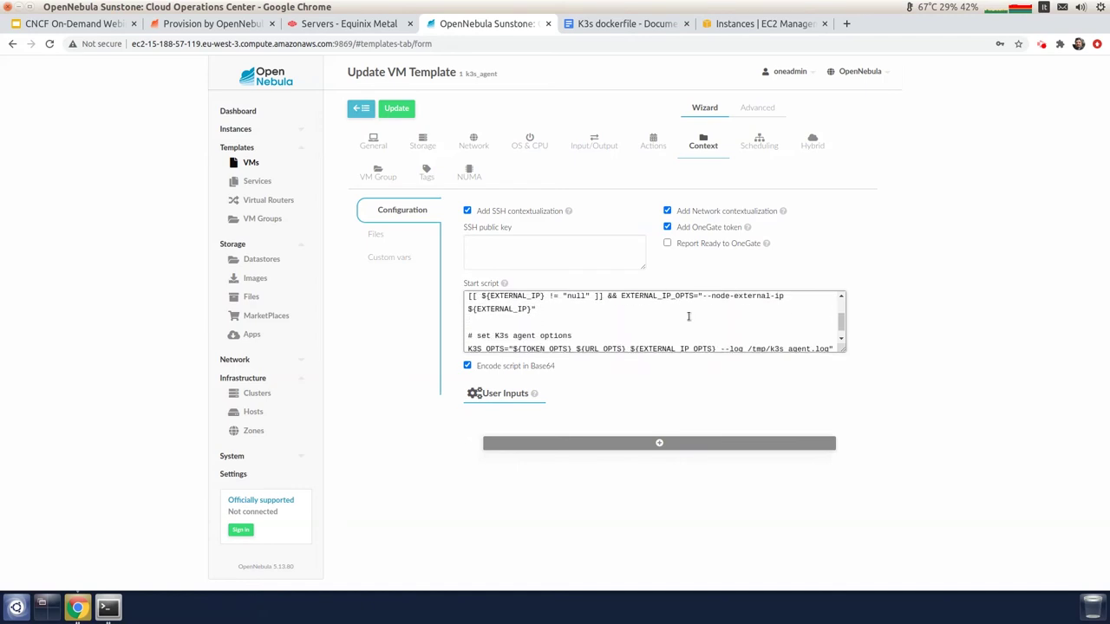
scroll(550, 327, "down", 2)
left_click(532, 327)
scroll(681, 326, "down", 1)
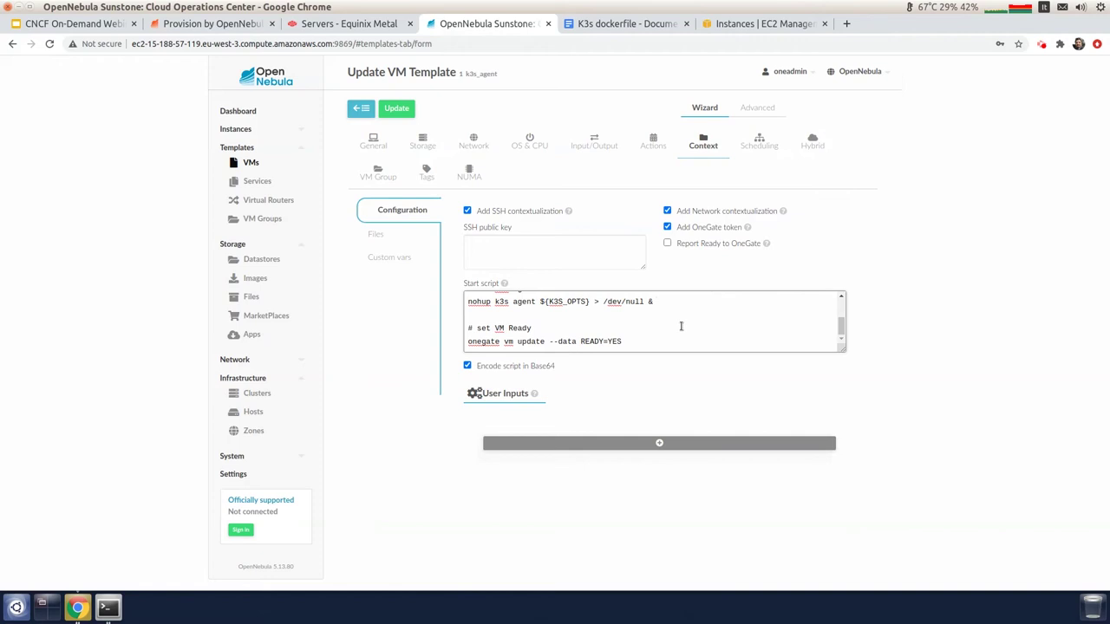
left_click(360, 114)
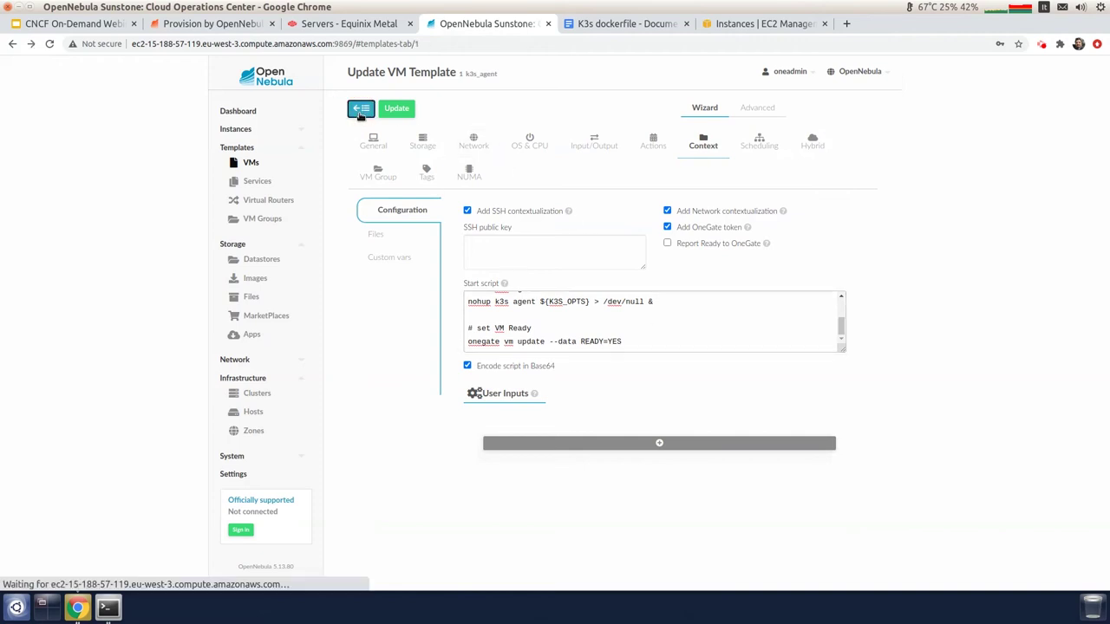
left_click(361, 113)
Open the k3s-cluster service template and inspect its roles, including the scaling details of the agent role.
left_click(258, 181)
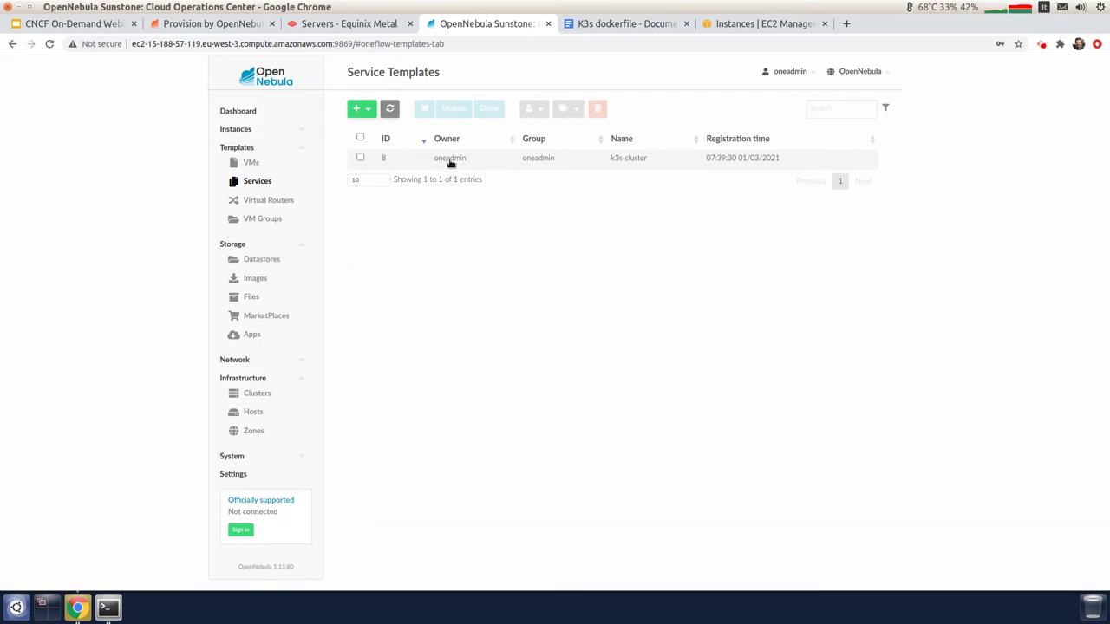
left_click(450, 159)
left_click(414, 139)
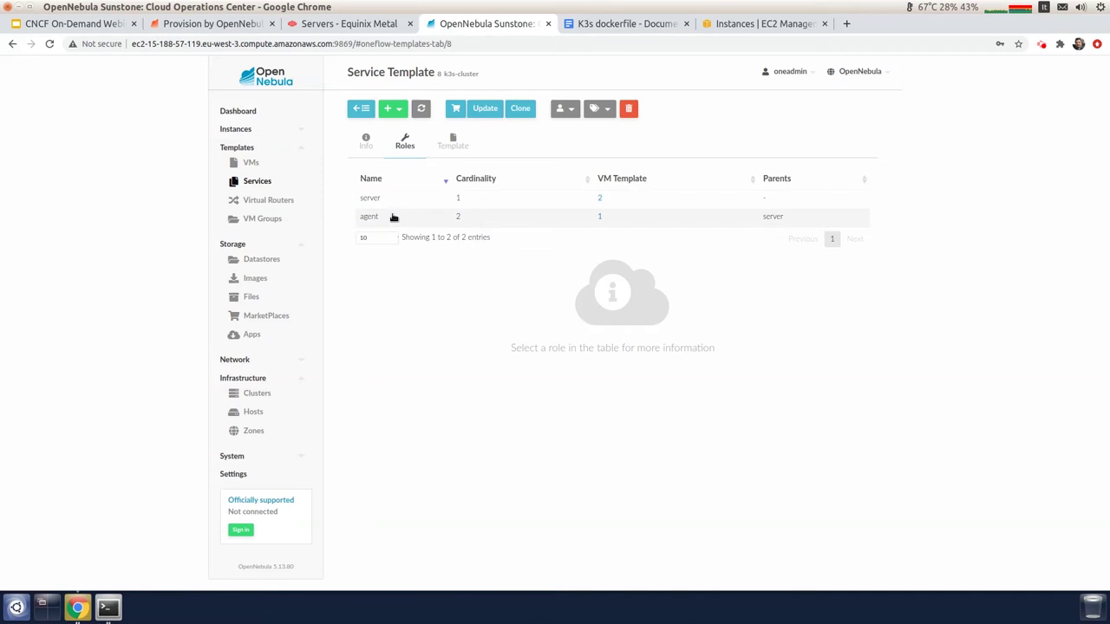
left_click(472, 224)
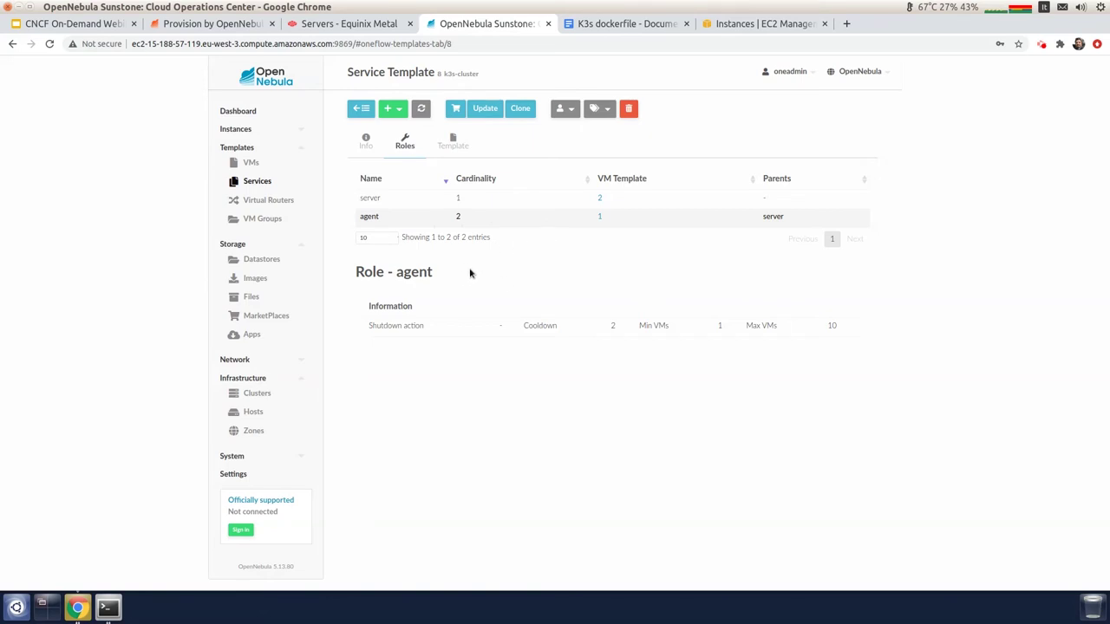
Create a service instance from the k3s-cluster template with the Edge Cluster Location set to "packet-ams1".
left_click(236, 129)
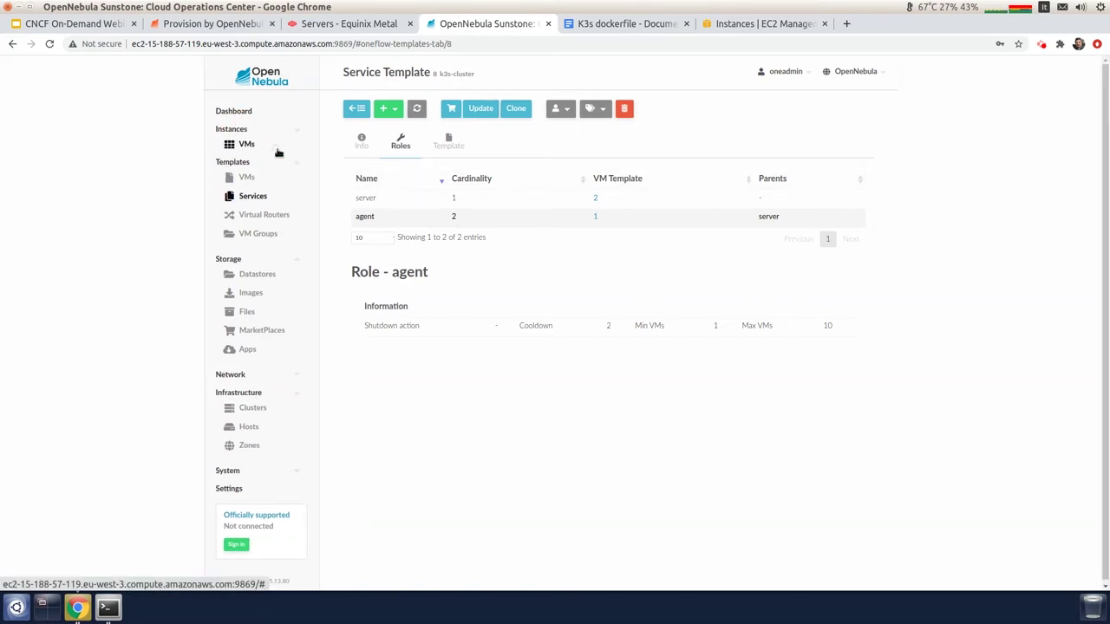
left_click(249, 162)
left_click(352, 109)
left_click(424, 193)
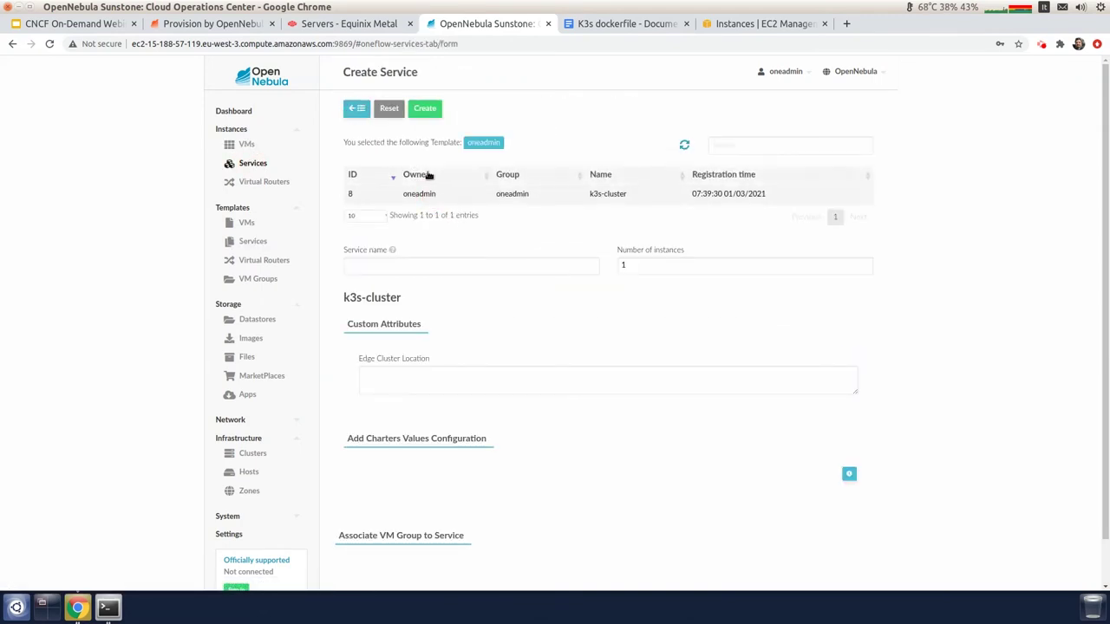
left_click(417, 378)
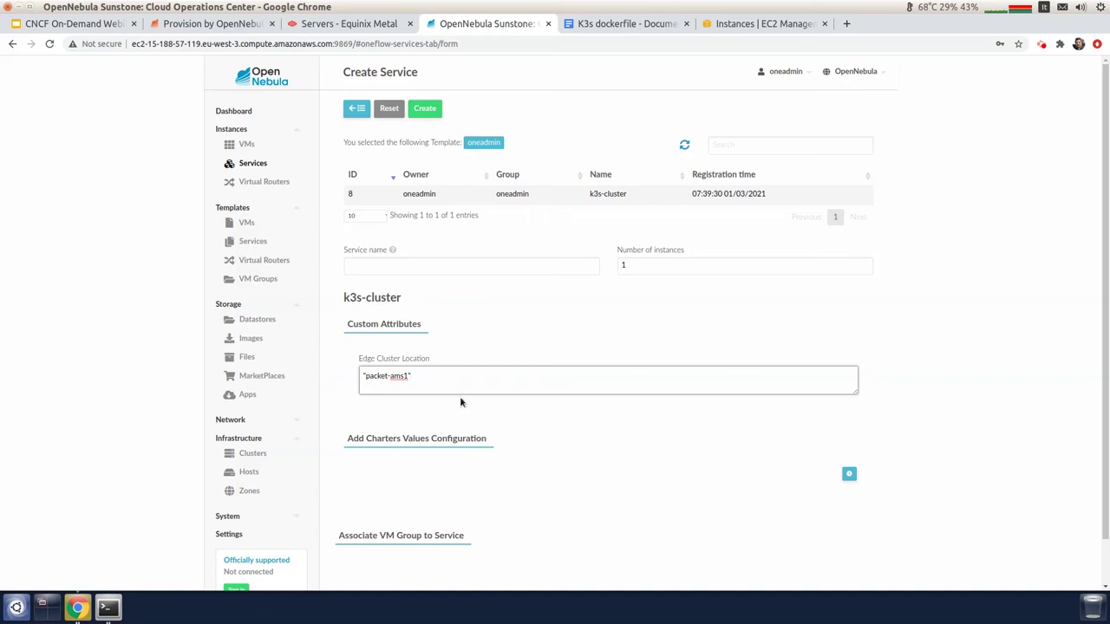
left_click(424, 109)
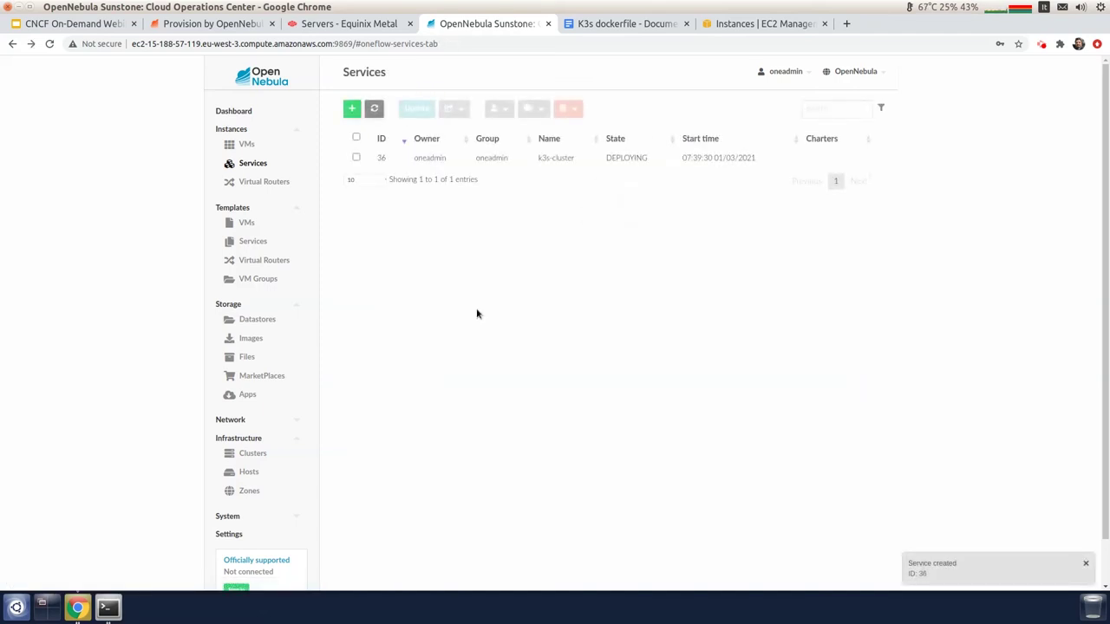
Check the service's VM instances, then switch to OneProvision and check the status of the packet-ams1 provision.
left_click(246, 144)
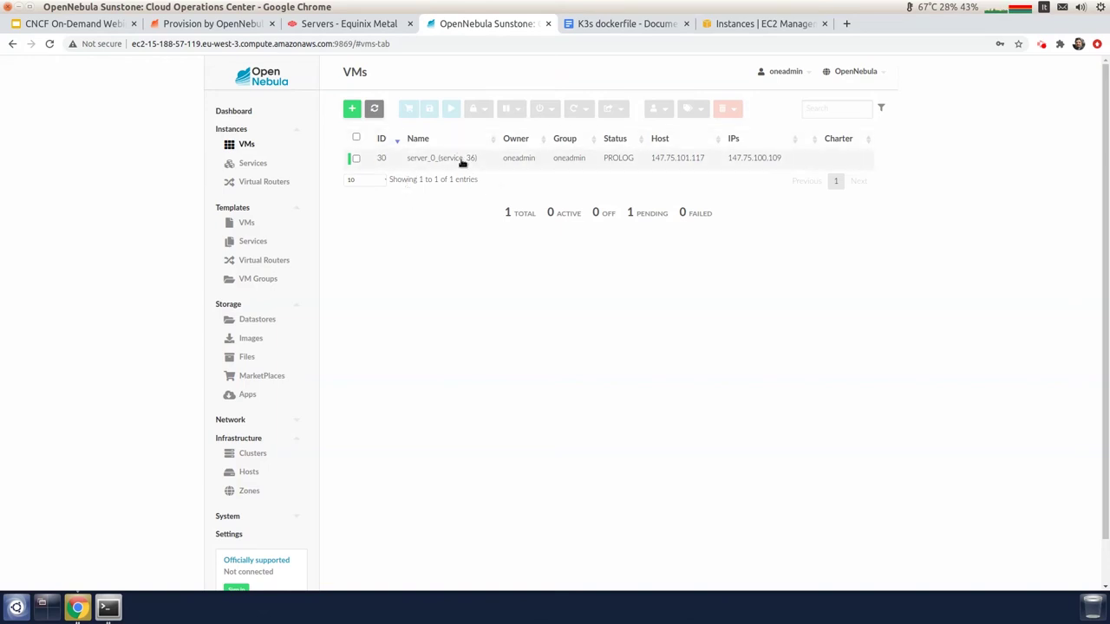
left_click(235, 25)
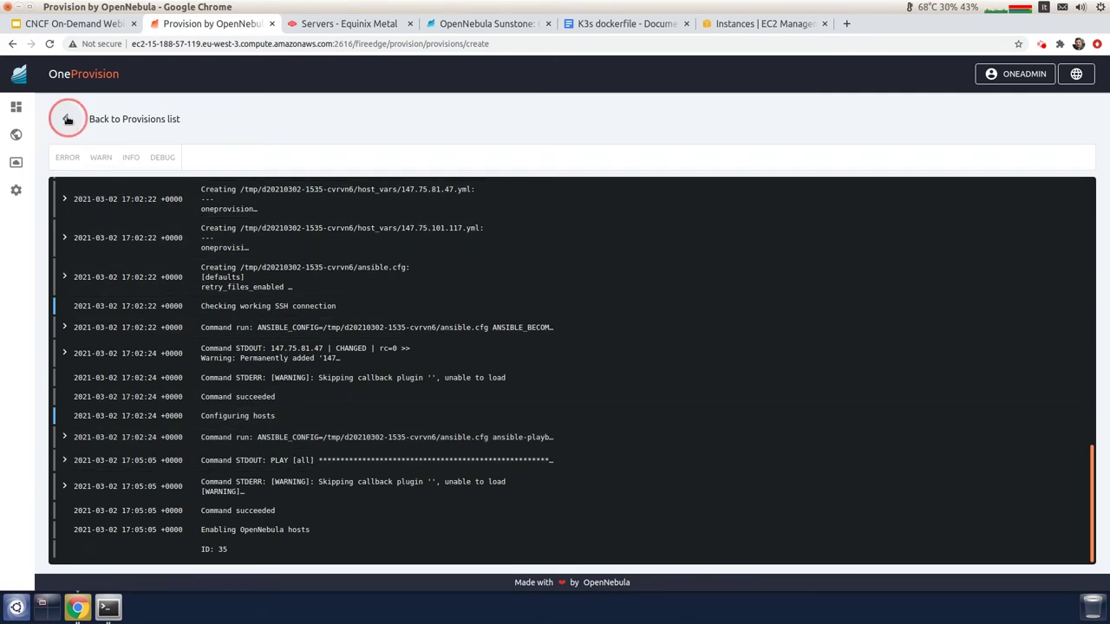
left_click(66, 118)
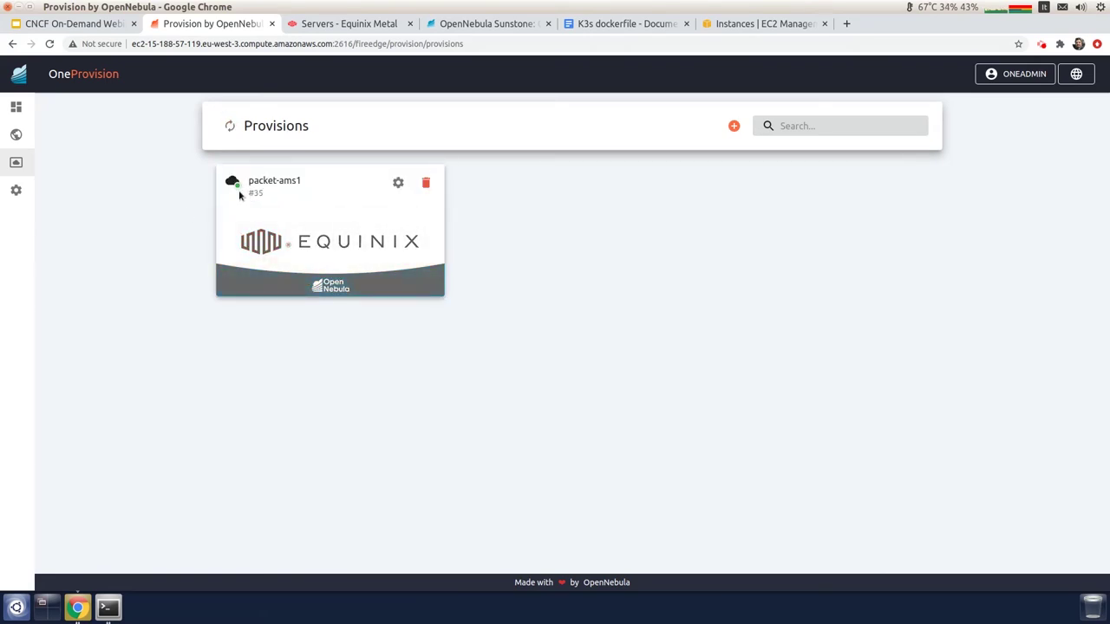
mouse_move(238, 189)
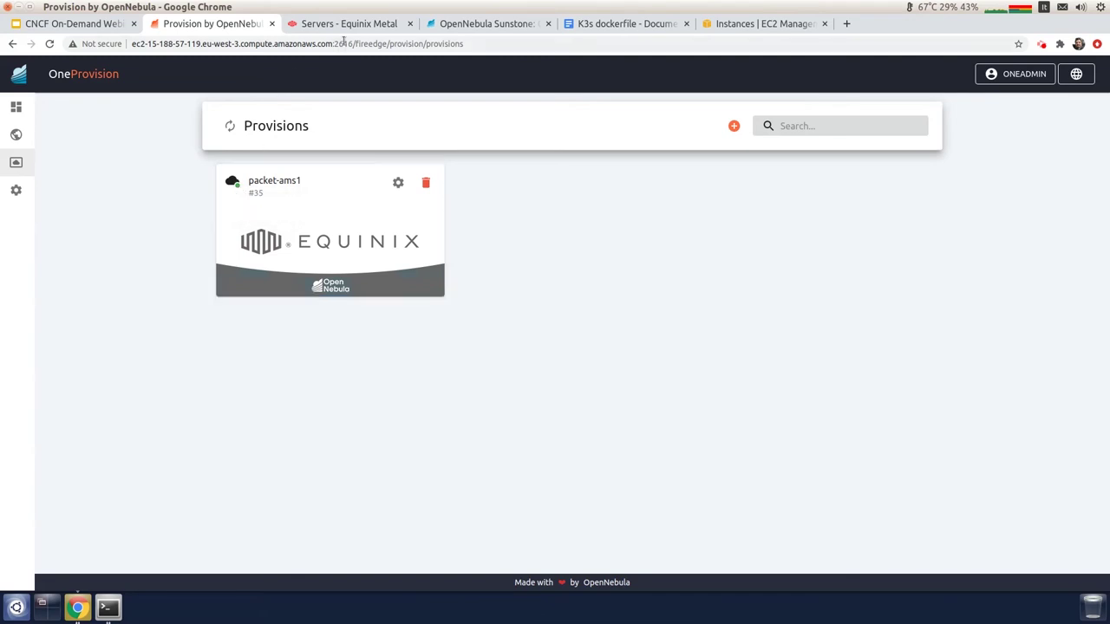
Switch back to OpenNebula Sunstone and examine the registered clusters and the refreshed list of hosts.
left_click(476, 24)
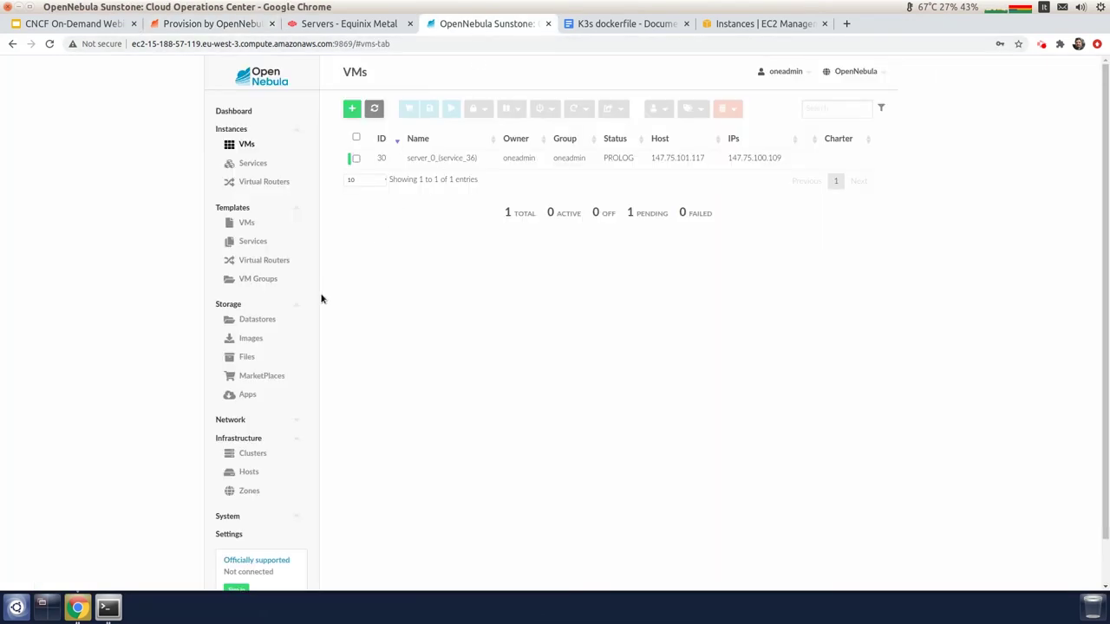
scroll(264, 334, "down", 1)
left_click(252, 405)
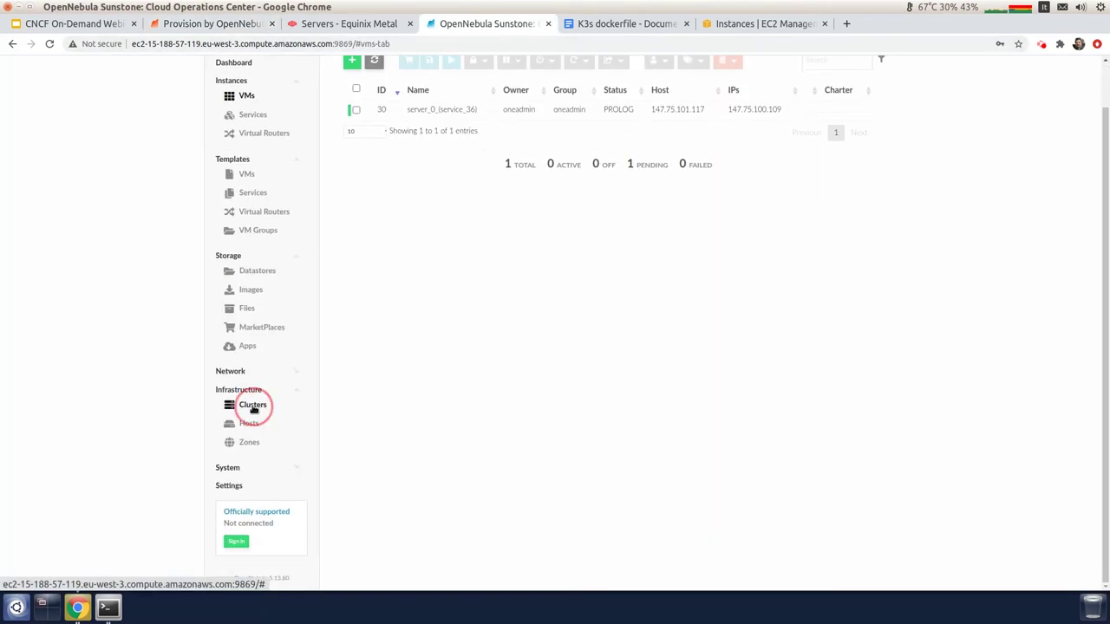
scroll(387, 383, "up", 1)
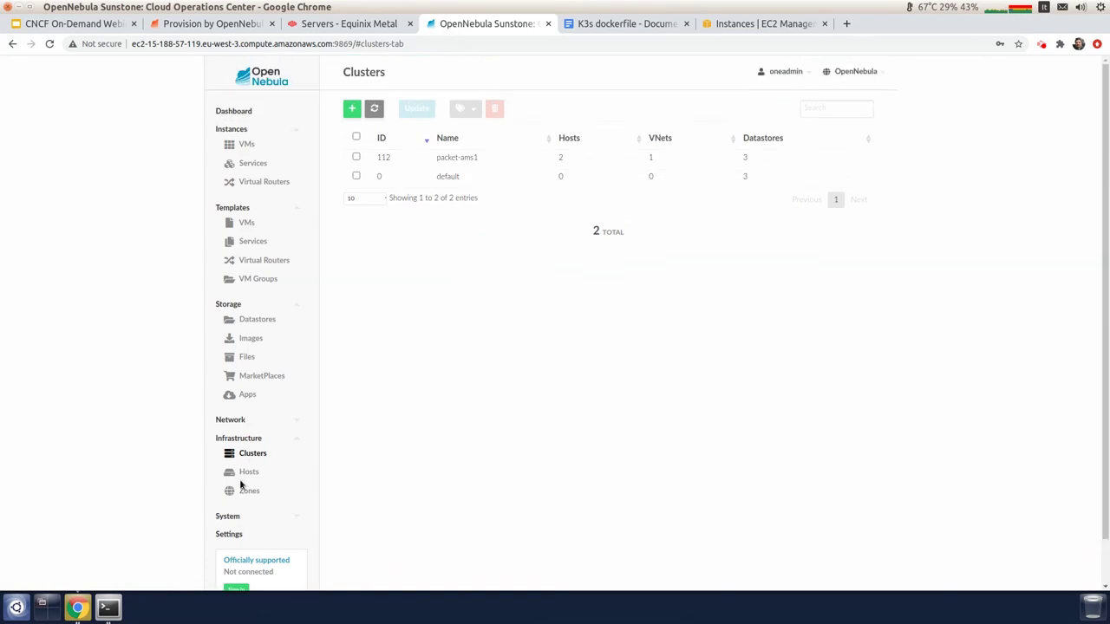
left_click(249, 472)
left_click(372, 107)
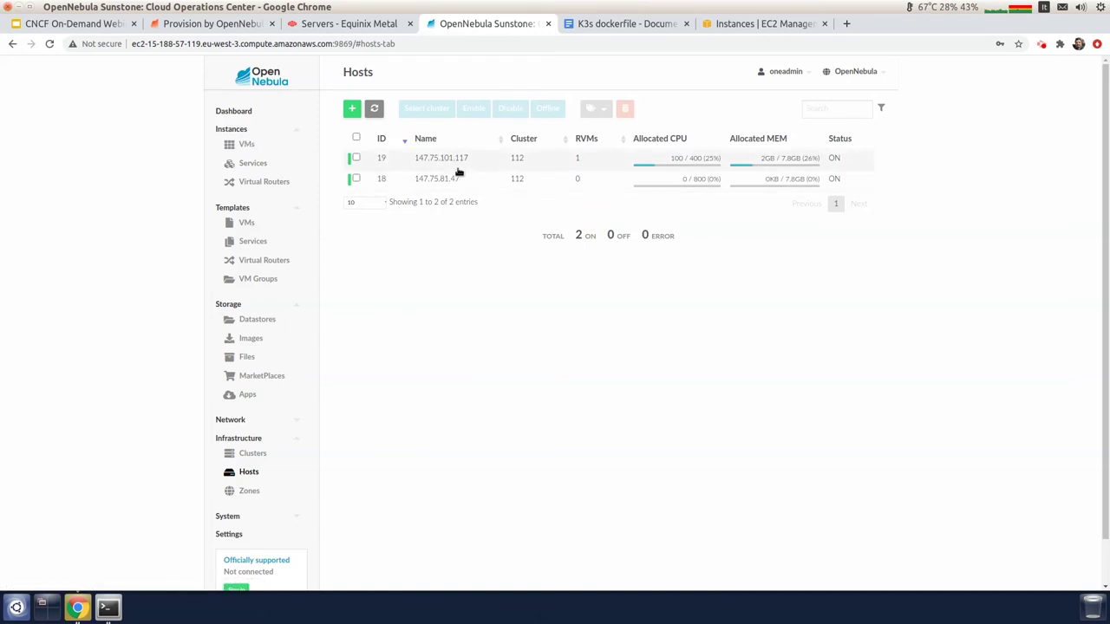
Refresh the VM instances, open the server VM of the k3s-cluster service and select its IP address.
left_click(246, 144)
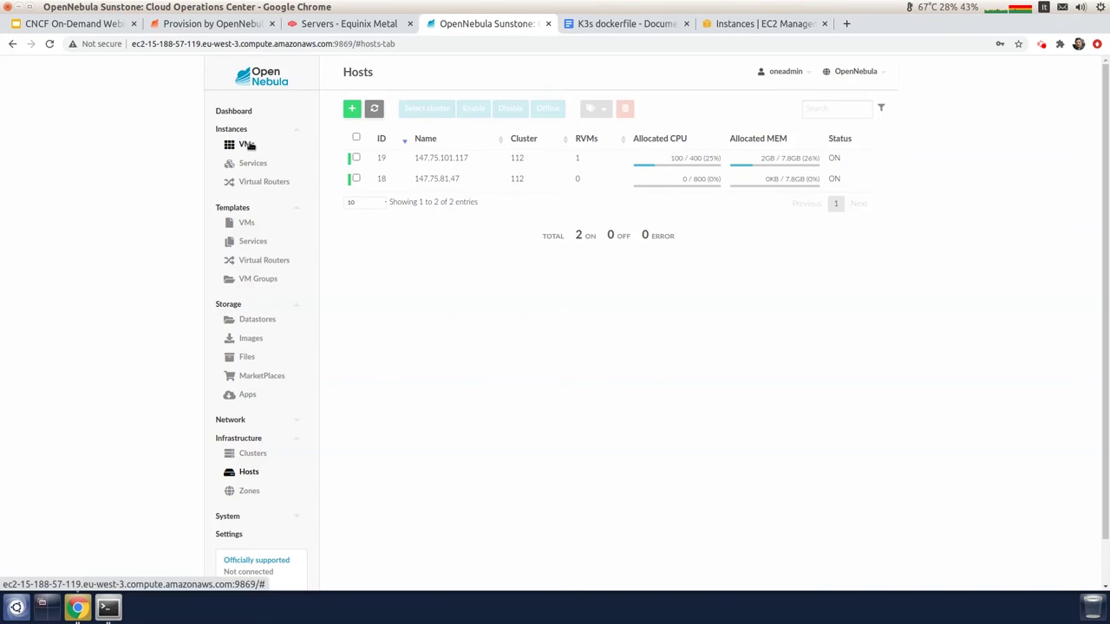
left_click(374, 109)
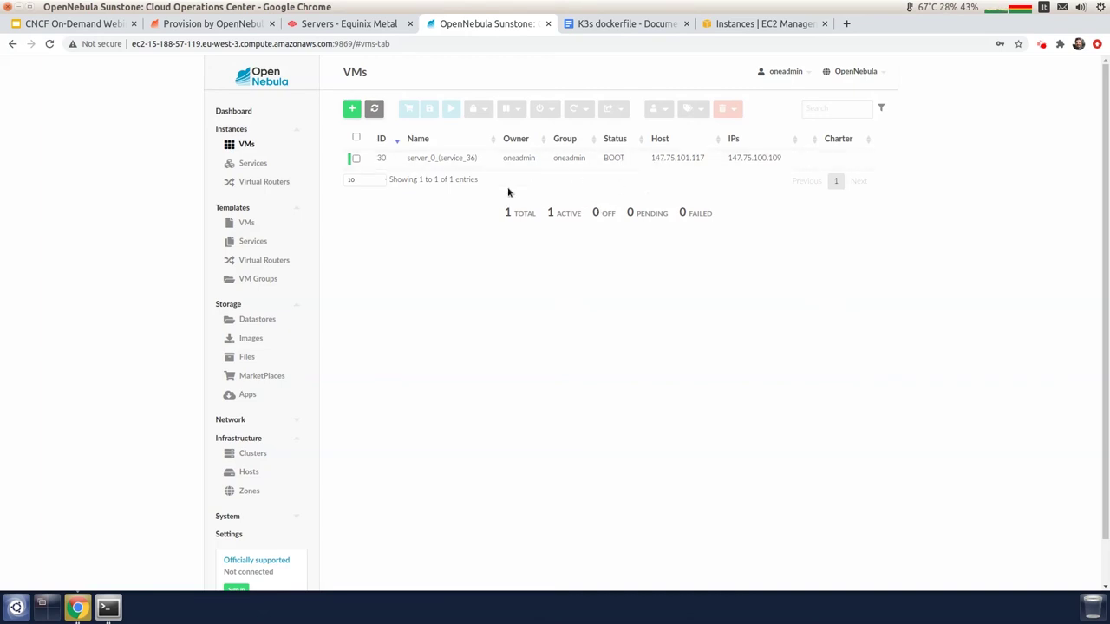
left_click(453, 166)
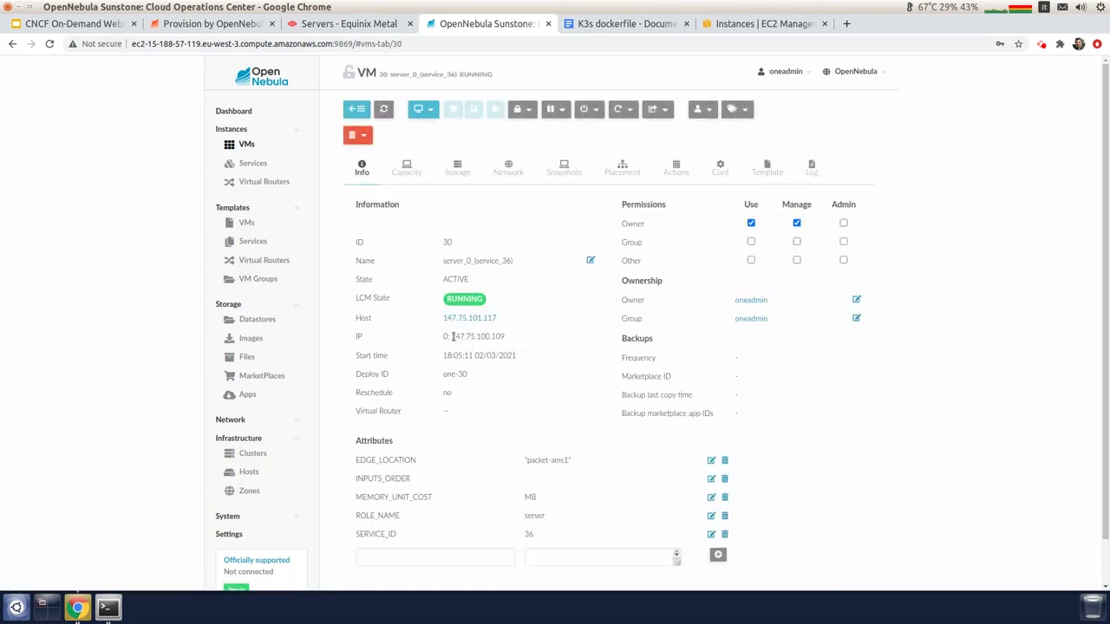
left_click_drag(452, 336, 520, 335)
left_click(520, 336)
left_click_drag(451, 336, 514, 340)
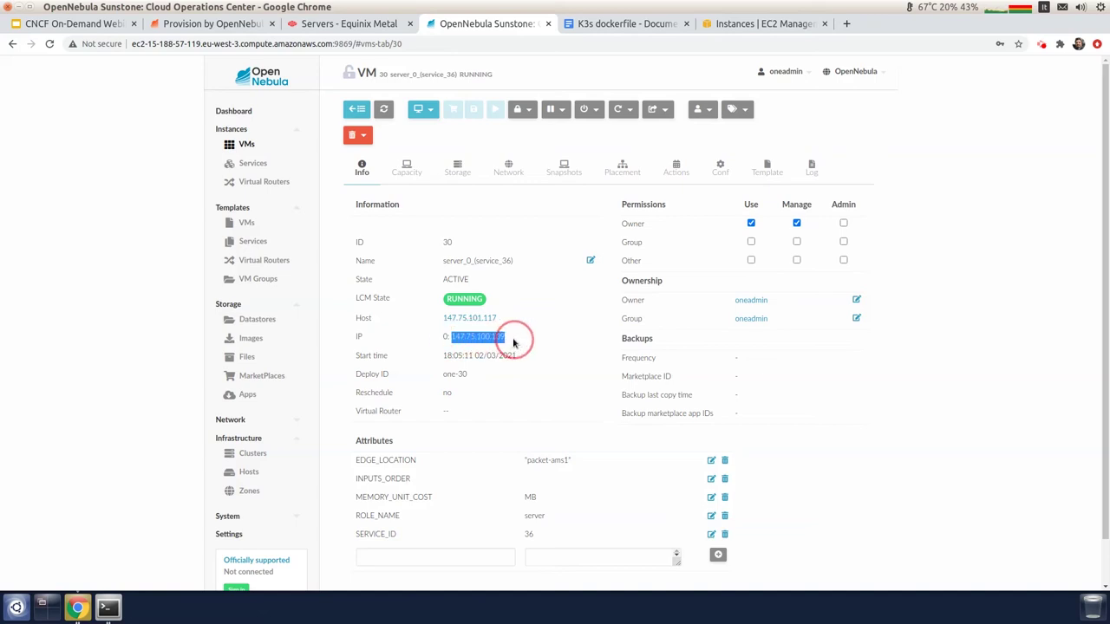
left_click(109, 607)
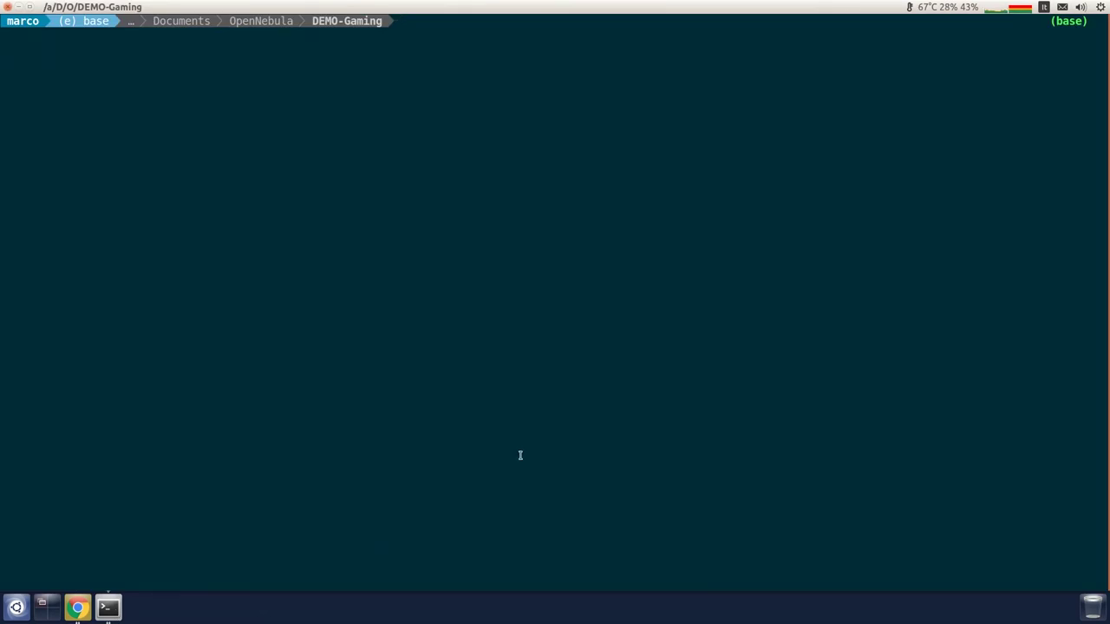
type("scp")
key("Right")
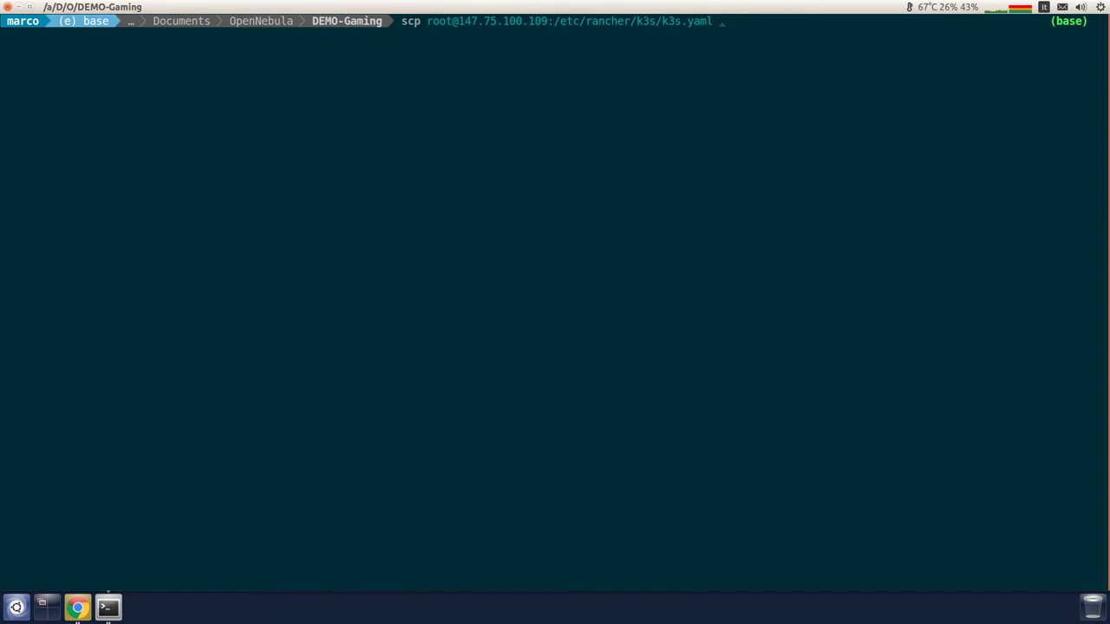
key("Return")
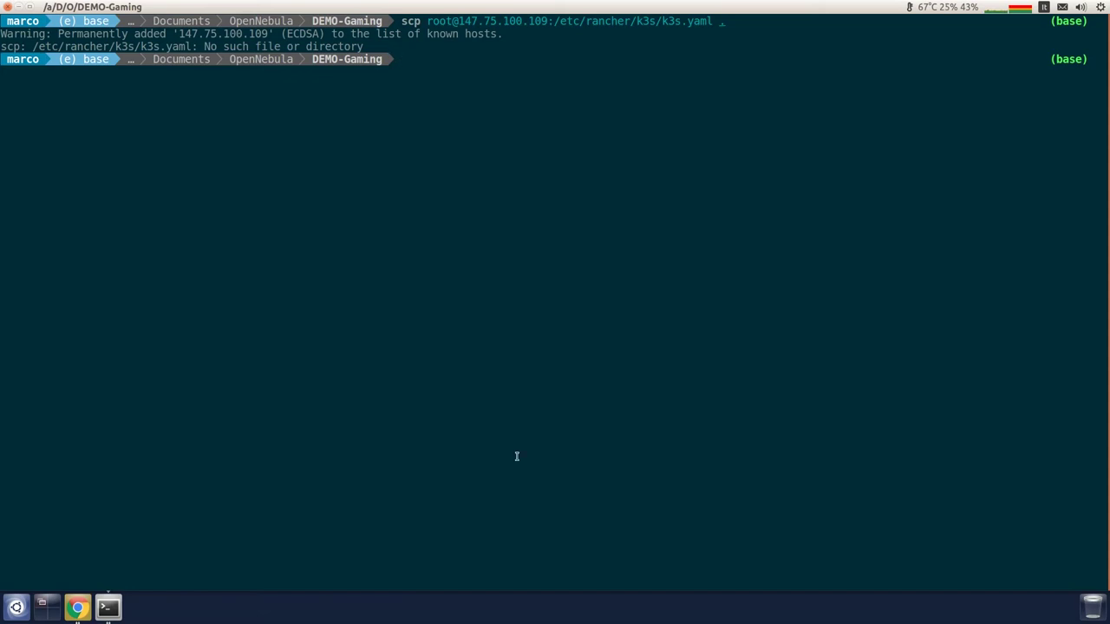
type("ssh root@")
type("FROM ubuntu:18.04  # Install needed packages RUN apt-get update && apt-get install -y \\       curl \\       wget \\       iptables \\       jq  # Clean cache RUN apt-get clean && \\     rm -rf /var/lib/apt/lists/*  # Download K3S")
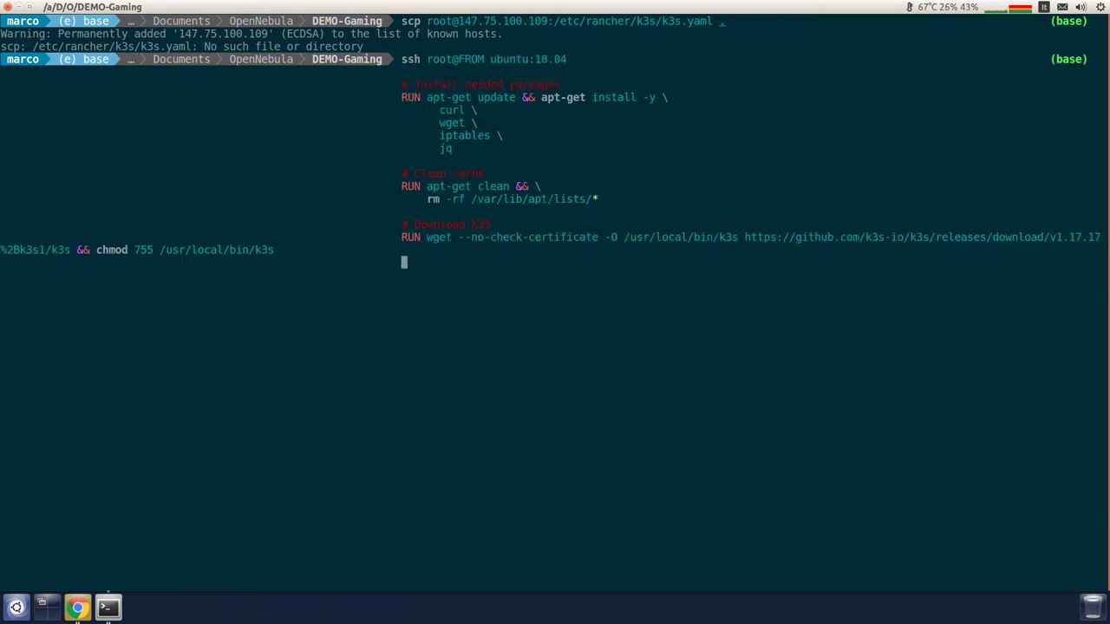
type("clear")
key("Return")
Open an SSH session as root on the server VM, using the IP 147.75.100.109 copied from its Sunstone page.
type("ssh roo@")
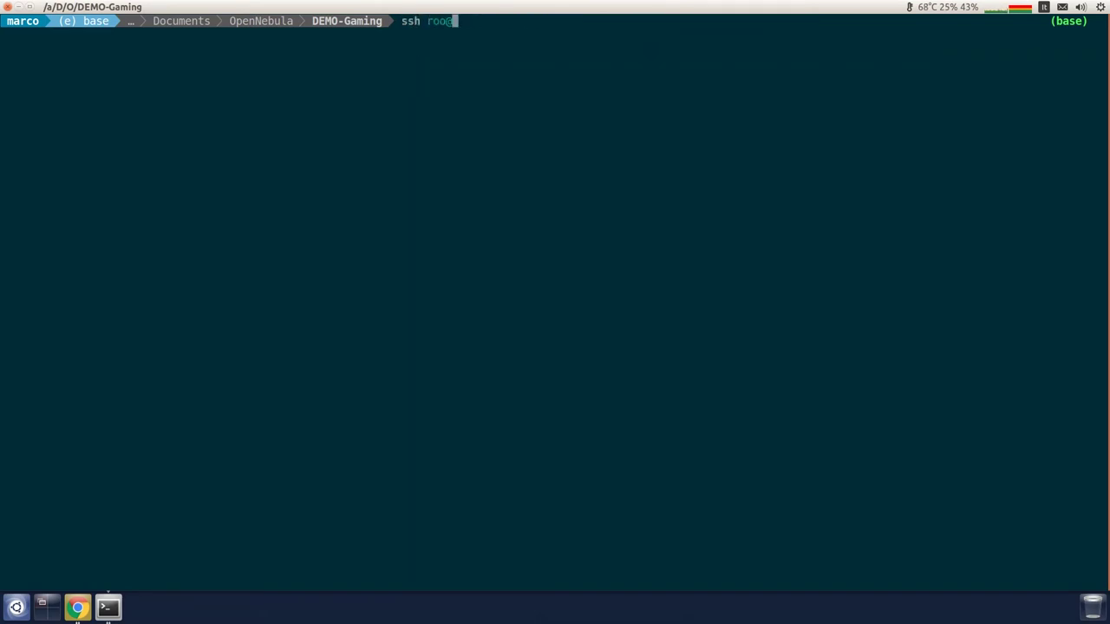
key("BackSpace")
type("t@")
left_click(78, 611)
left_click_drag(451, 337, 527, 344)
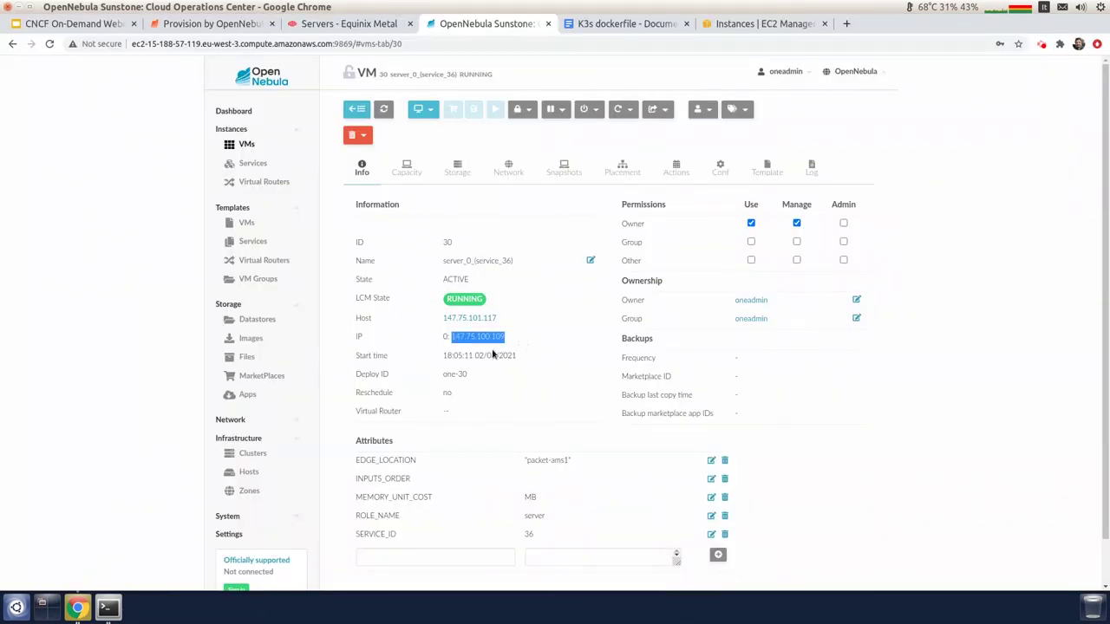
left_click(108, 609)
type("147.75.100.109")
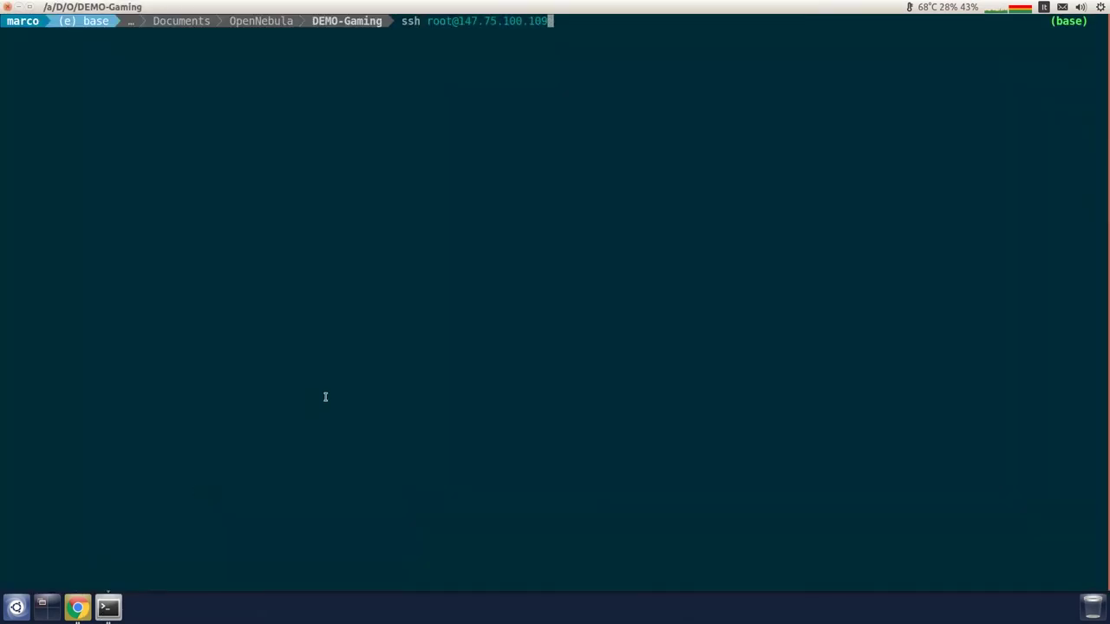
key("Return")
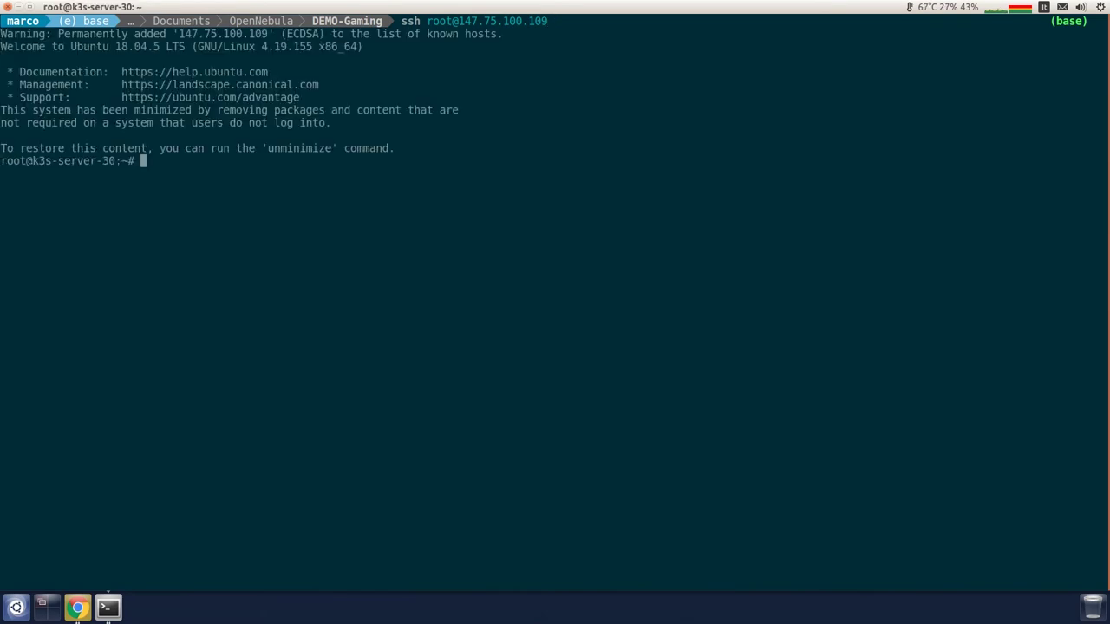
Follow the log /tmp/k3s_server.log on the server VM, then leave the SSH session and clear the terminal.
type("tail -f /tmp/k3")
key("Tab")
key("Return")
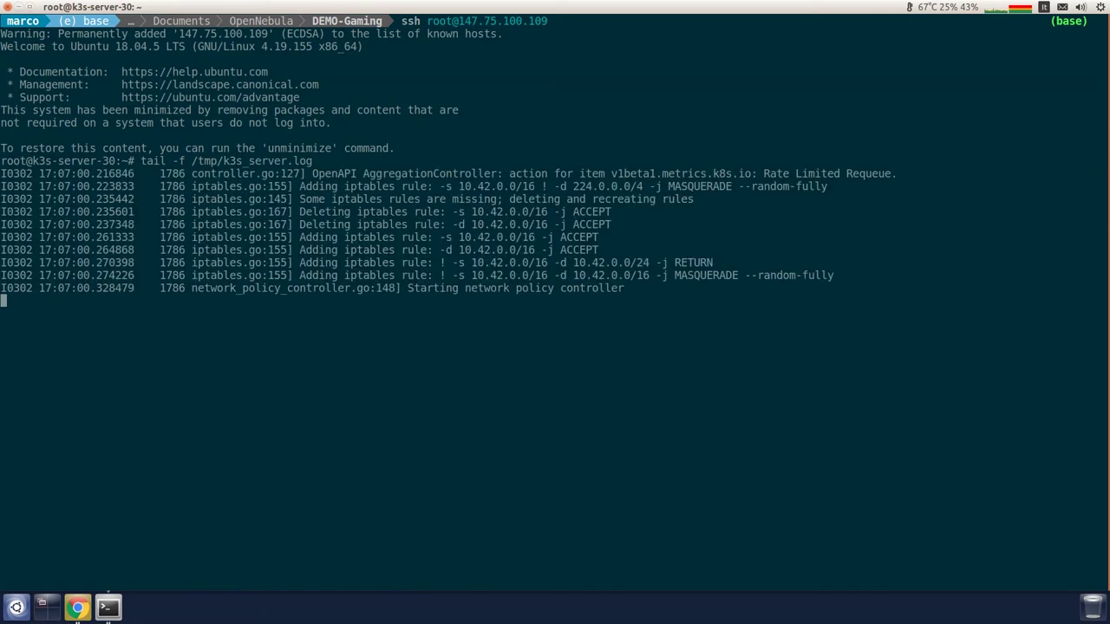
key("ctrl+c")
type("exit")
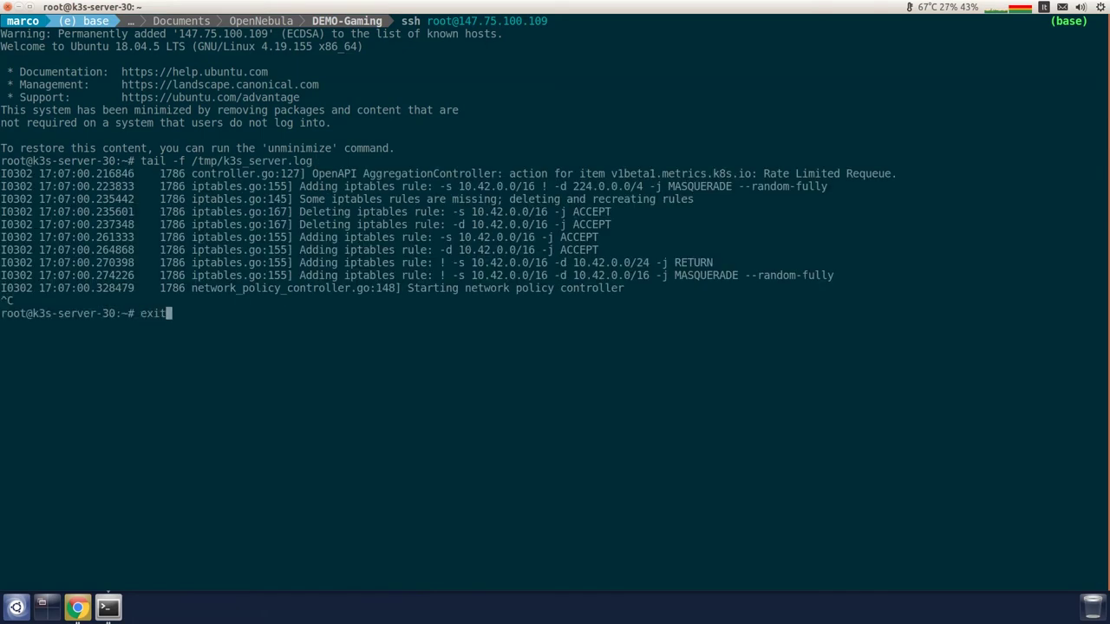
key("Return")
type("clear")
key("Return")
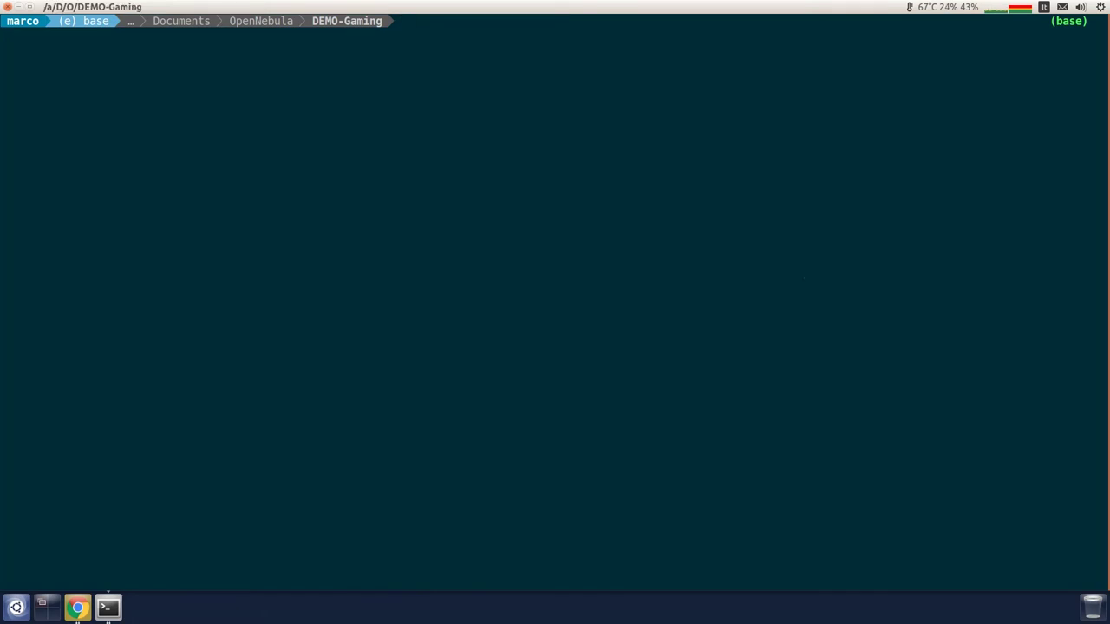
type("scp ")
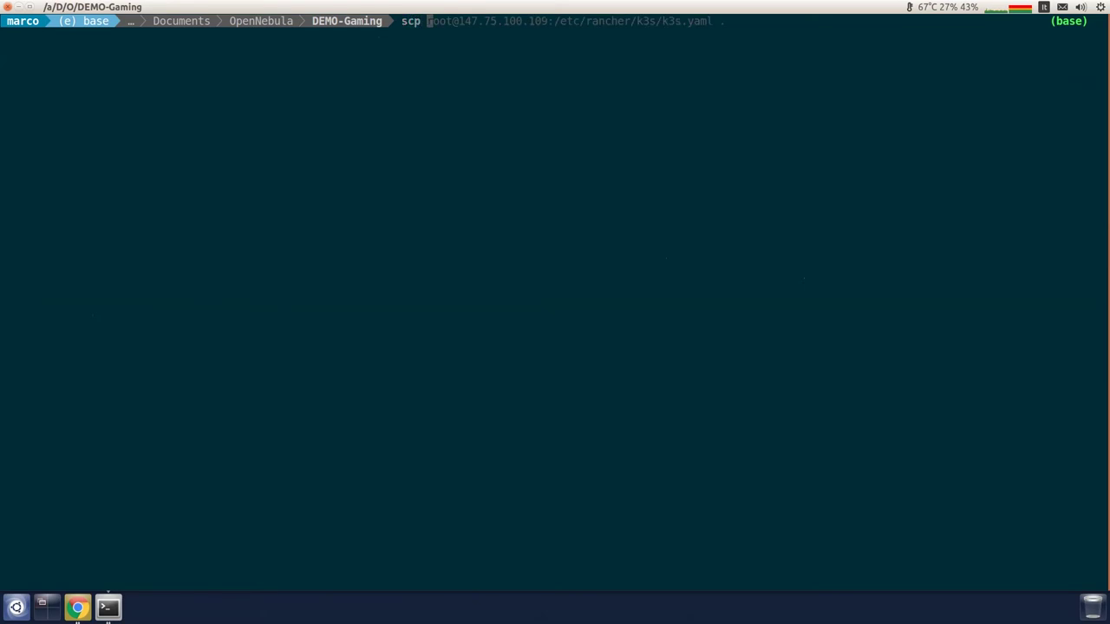
type("r")
key("Right")
key("Return")
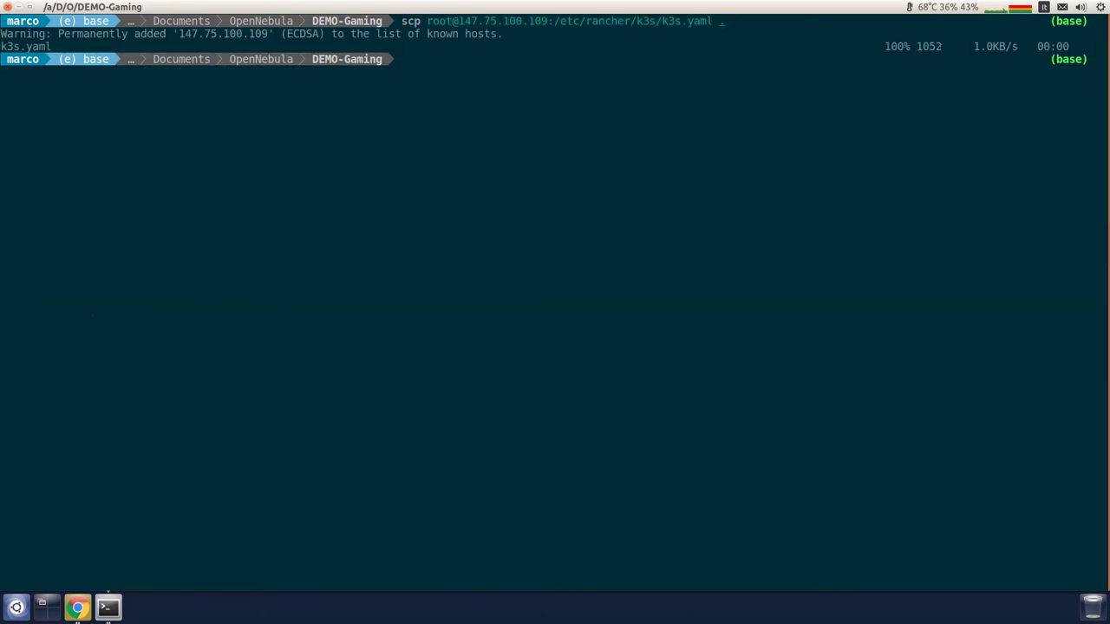
Replace 127.0.0.1 with 147.75.100.109 in k3s.yaml using sed and export KUBECONFIG as $PWD/k3s.yaml.
type("sed")
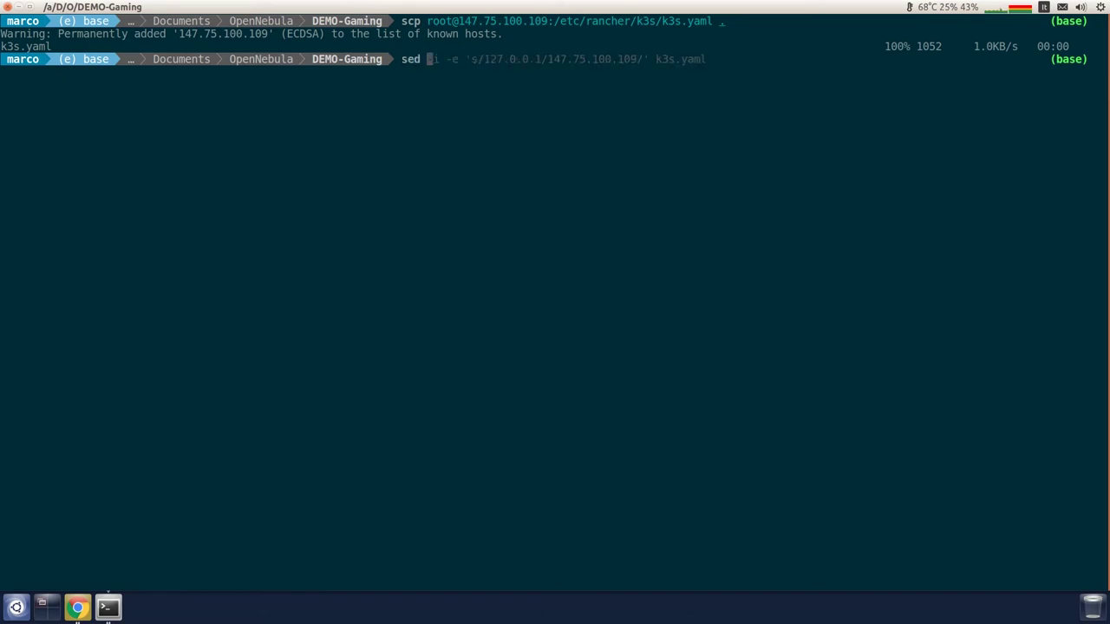
key("Right")
key("Return")
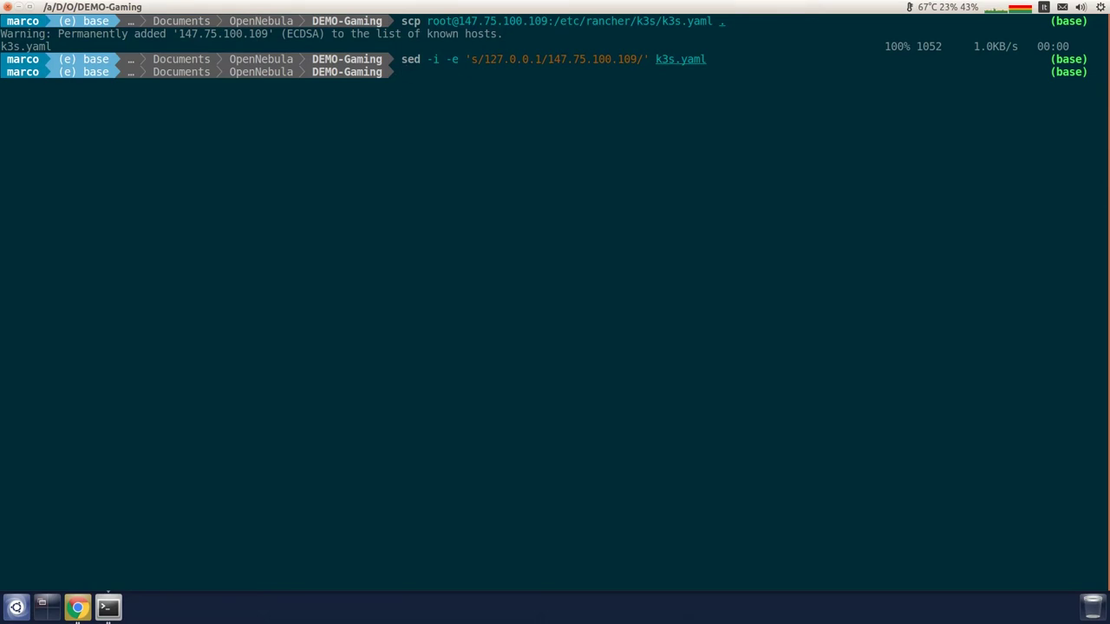
type("export")
key("Right")
key("Return")
List the cluster nodes in wide output format with kubectl.
type("k")
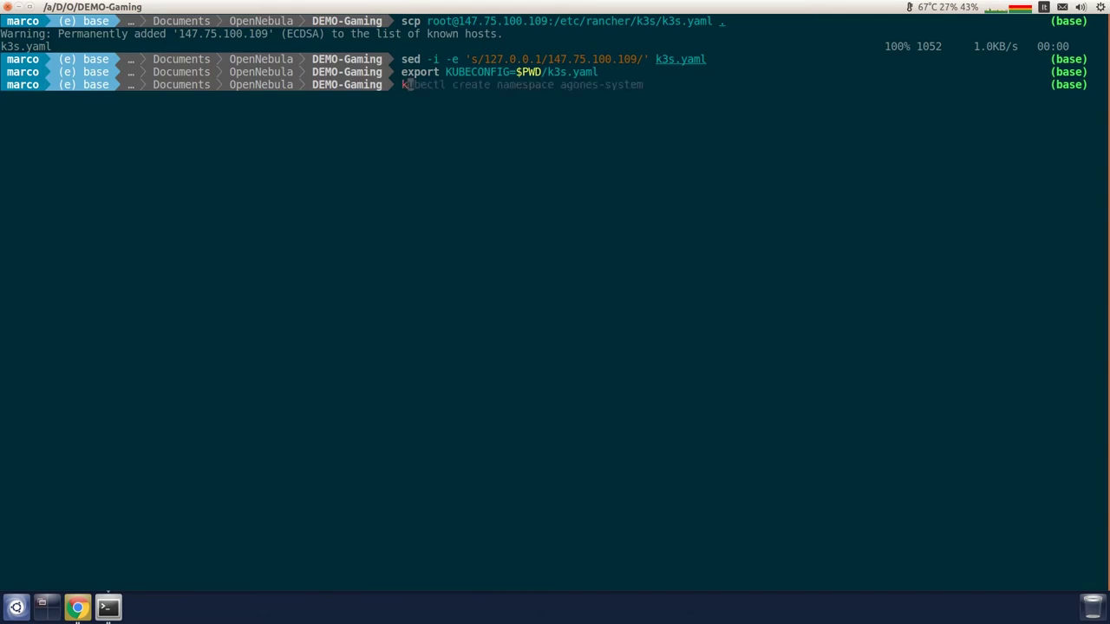
type("ubectl get nodes -o wide")
key("Return")
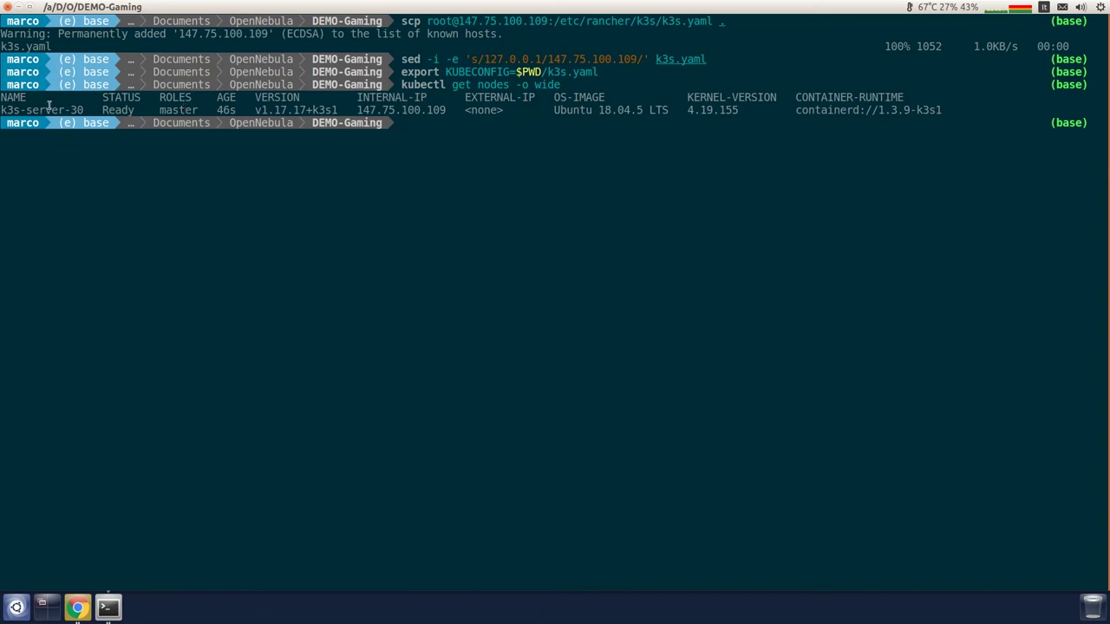
Switch to Sunstone to refresh the VM instances, then return to the terminal and rerun the wide node listing.
left_click(77, 607)
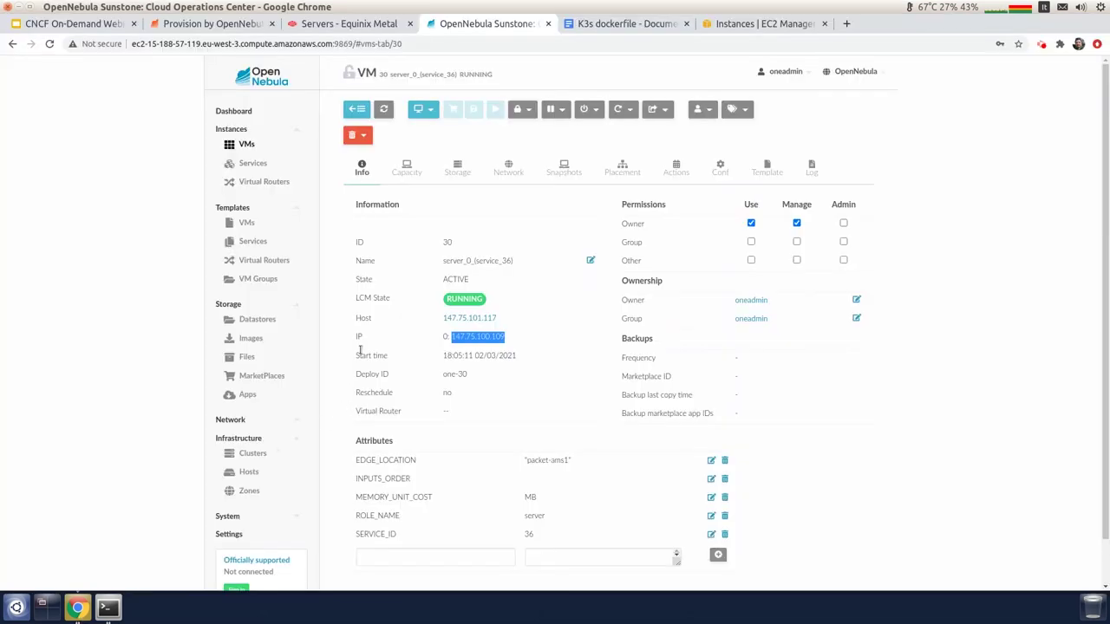
left_click(247, 144)
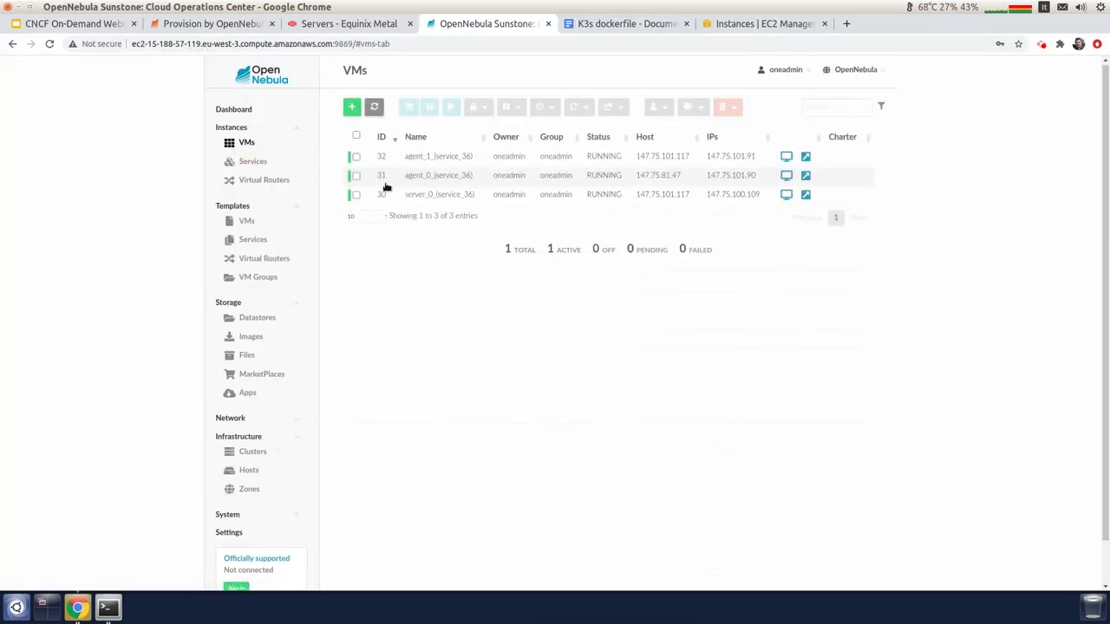
left_click(375, 108)
left_click(108, 607)
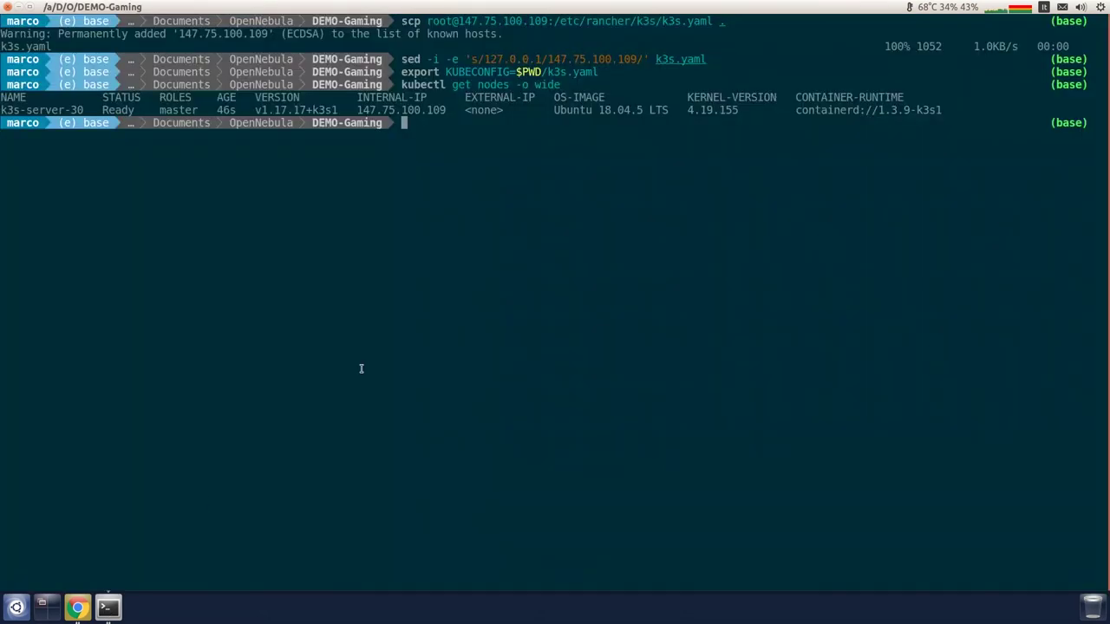
key("Up")
key("Return")
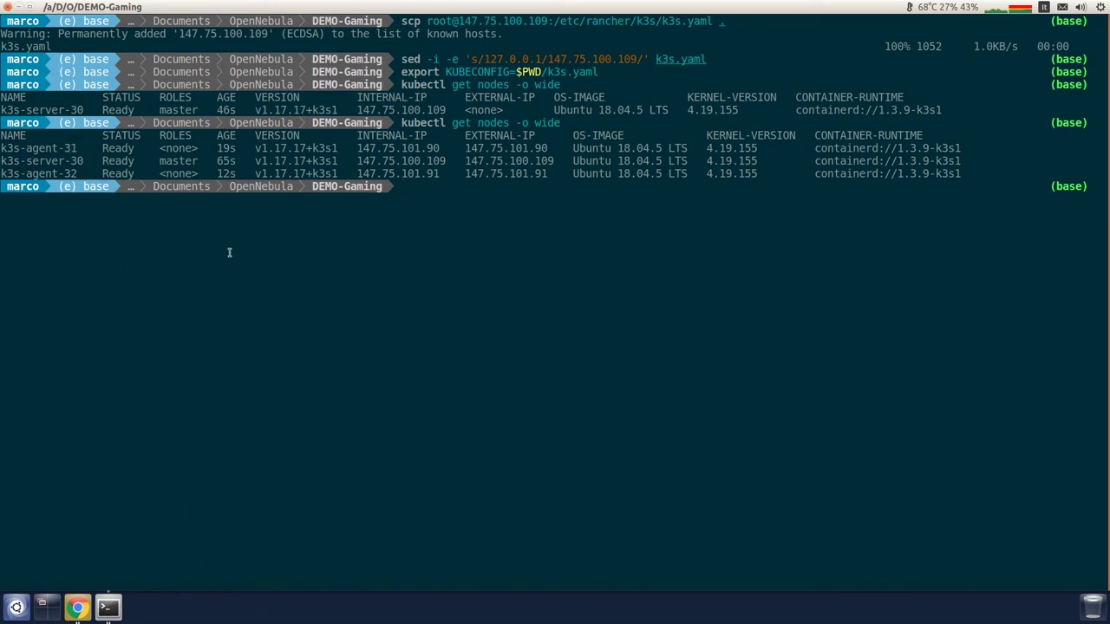
Create the namespace agones-system and apply agones-install.yaml to the cluster with kubectl.
type("k")
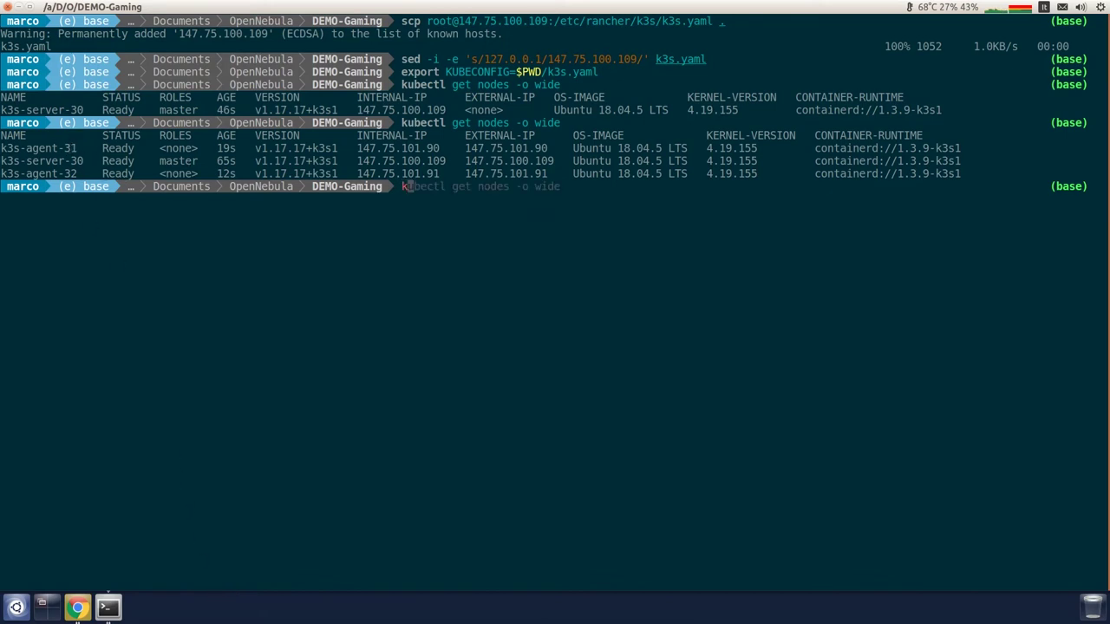
type("ubectl create namespace agones-system")
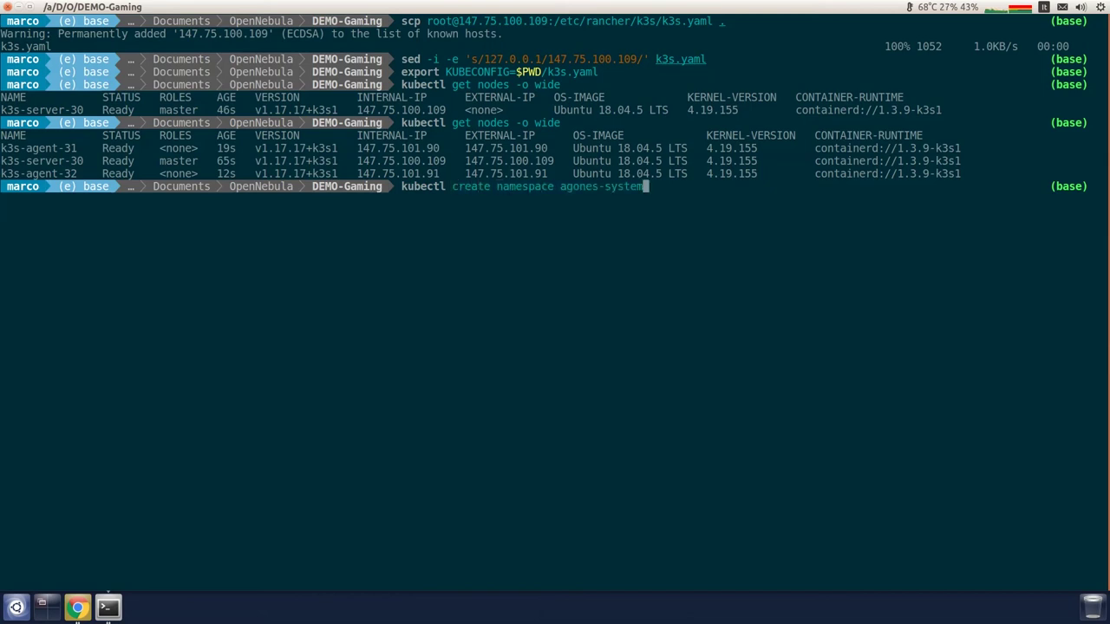
key("Return")
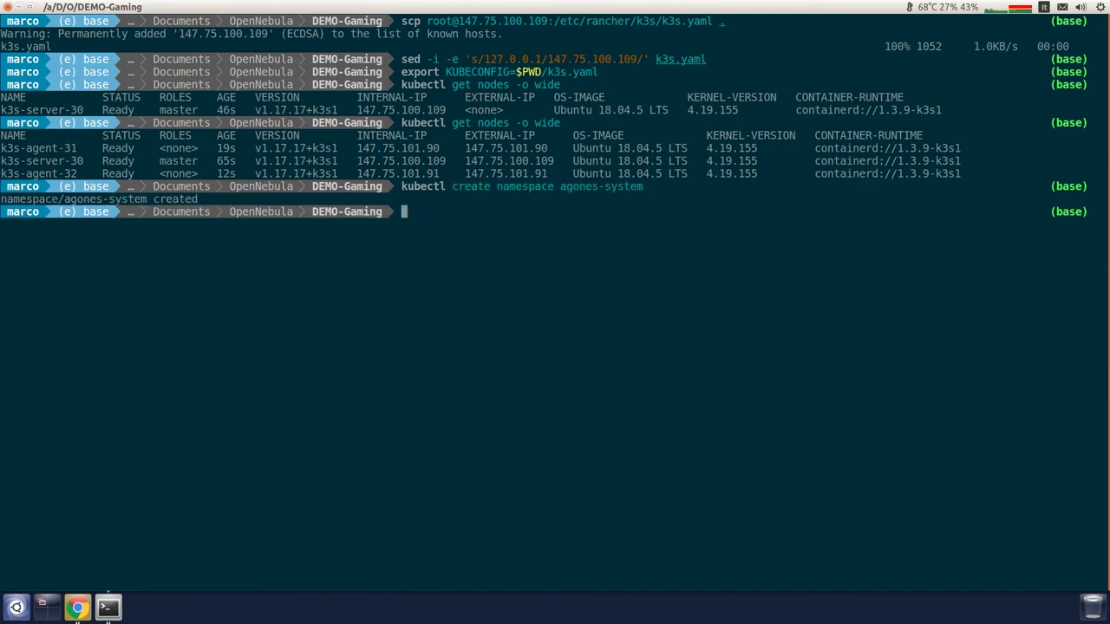
type("kubectl apply")
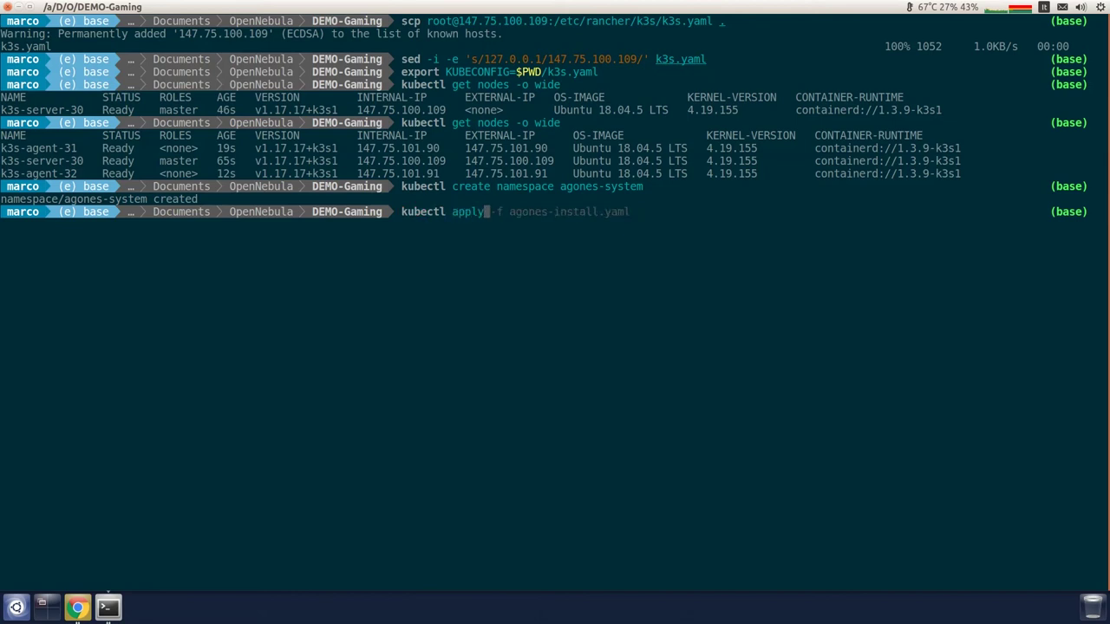
key("Right")
key("Return")
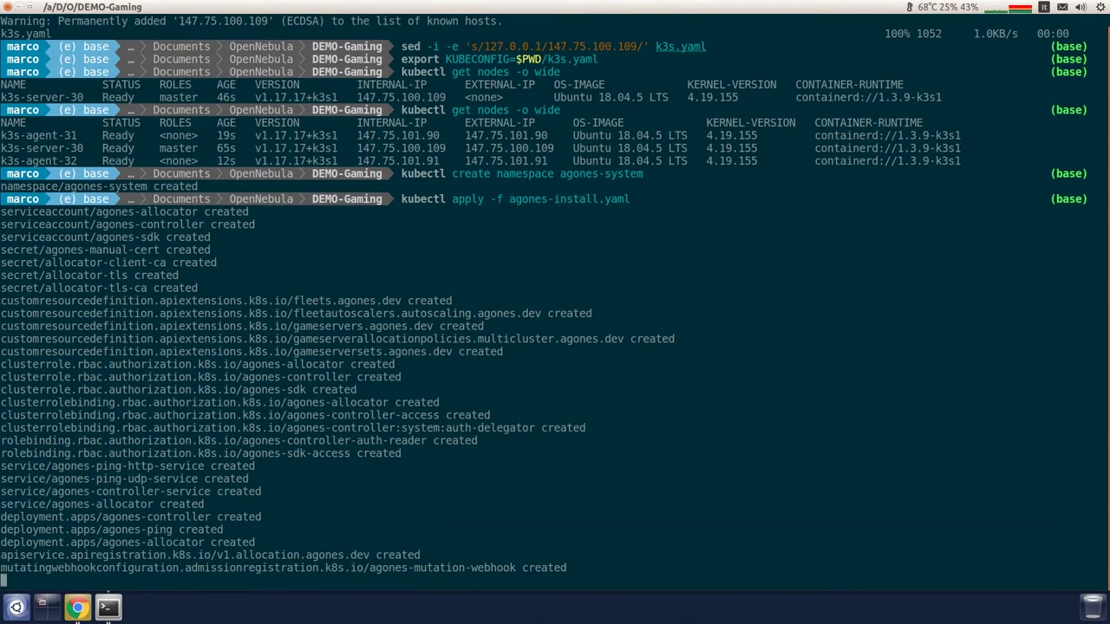
List the pods in the agones-system namespace, repeating the listing to check their startup progress.
type("kub")
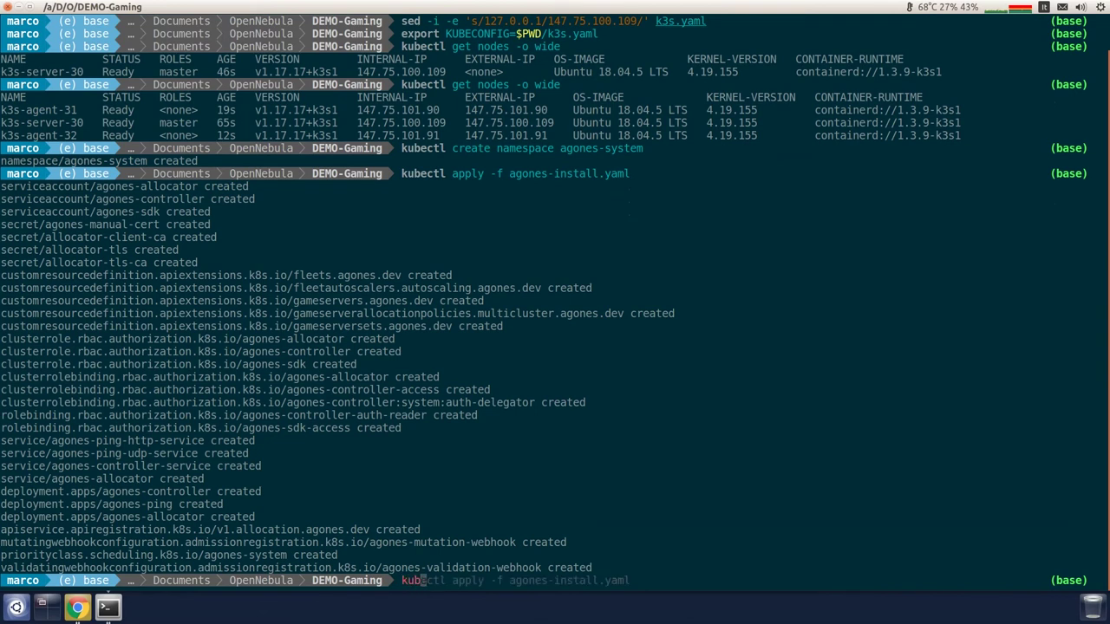
type("ectl get pods -n agones-system")
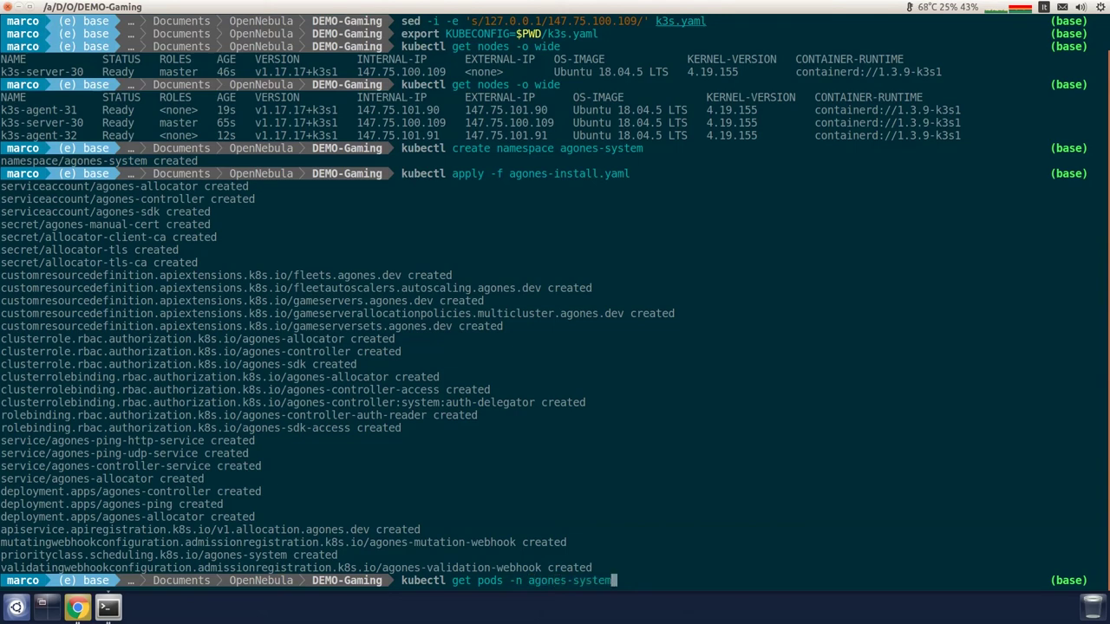
key("Return")
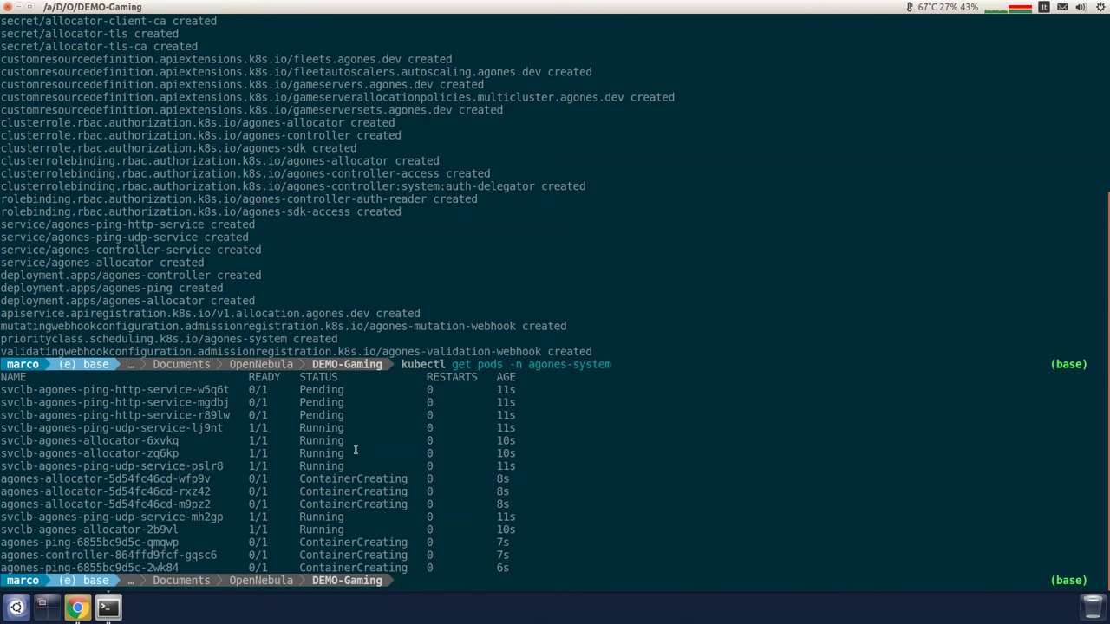
key("Up")
key("Return")
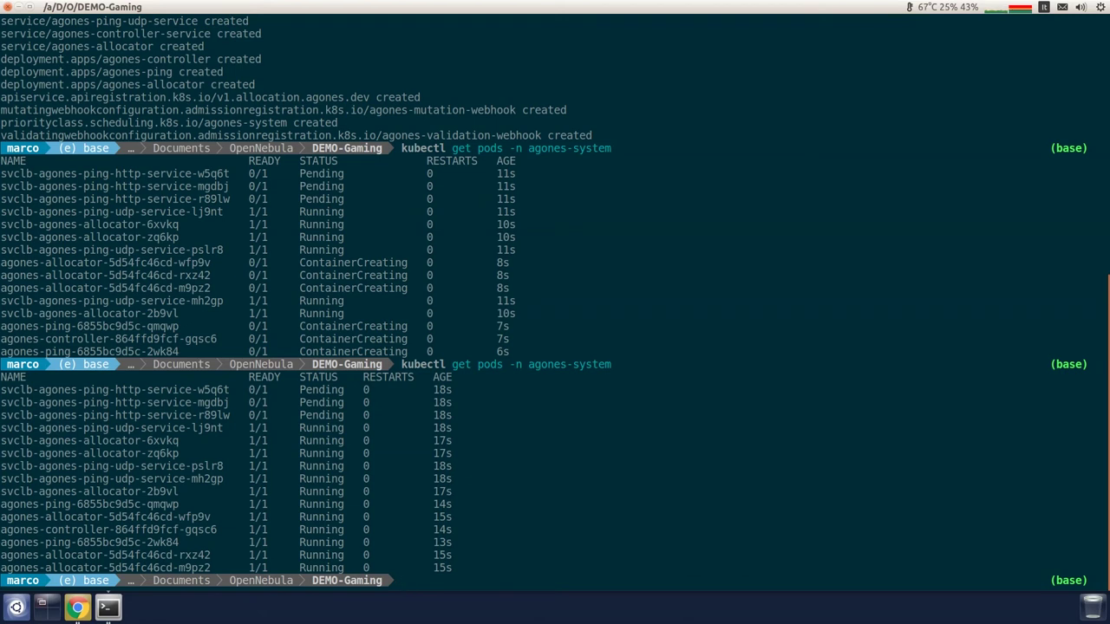
Open fleet.yaml in vi, examine the fleet's name and replicas settings, and quit without changes.
type("vi fleet.yaml")
key("Return")
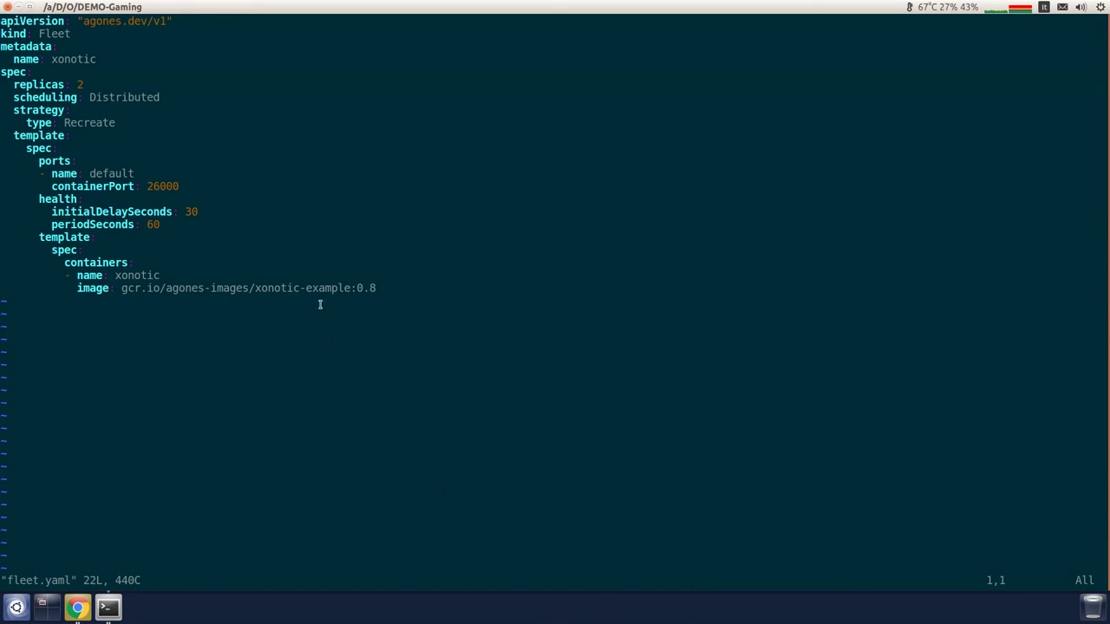
double_click(83, 59)
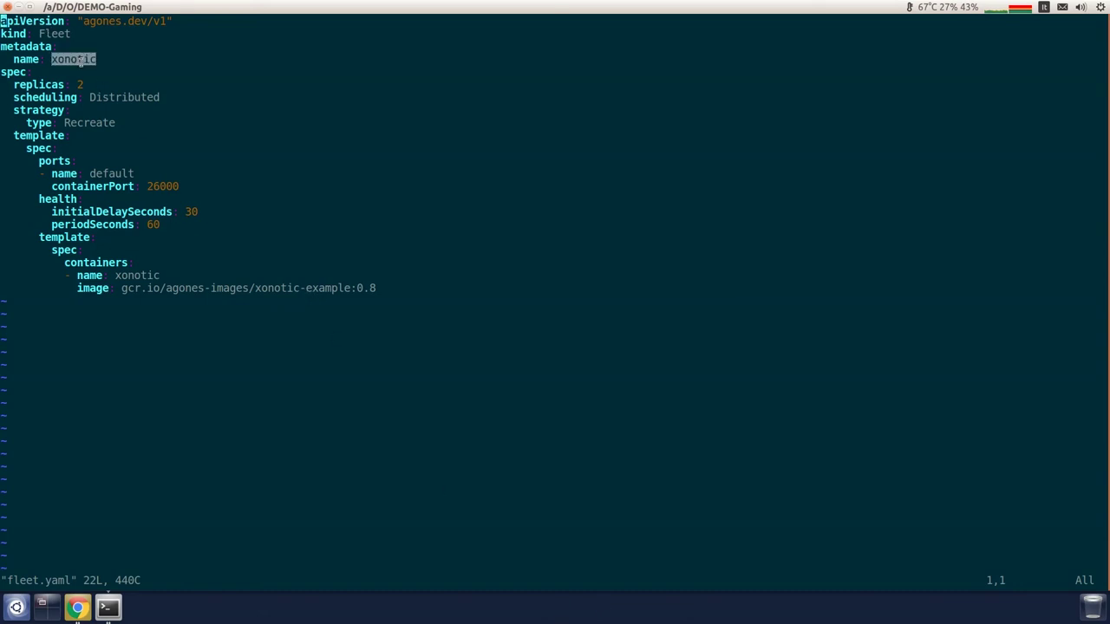
left_click(118, 69)
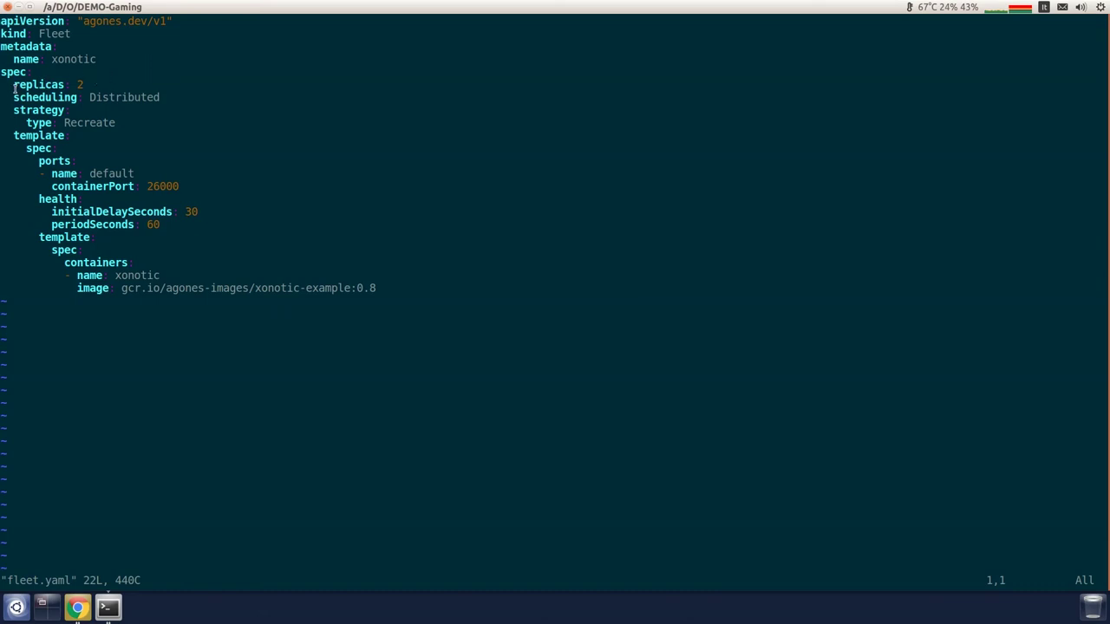
triple_click(15, 84)
left_click(88, 87)
type(":q")
key("Return")
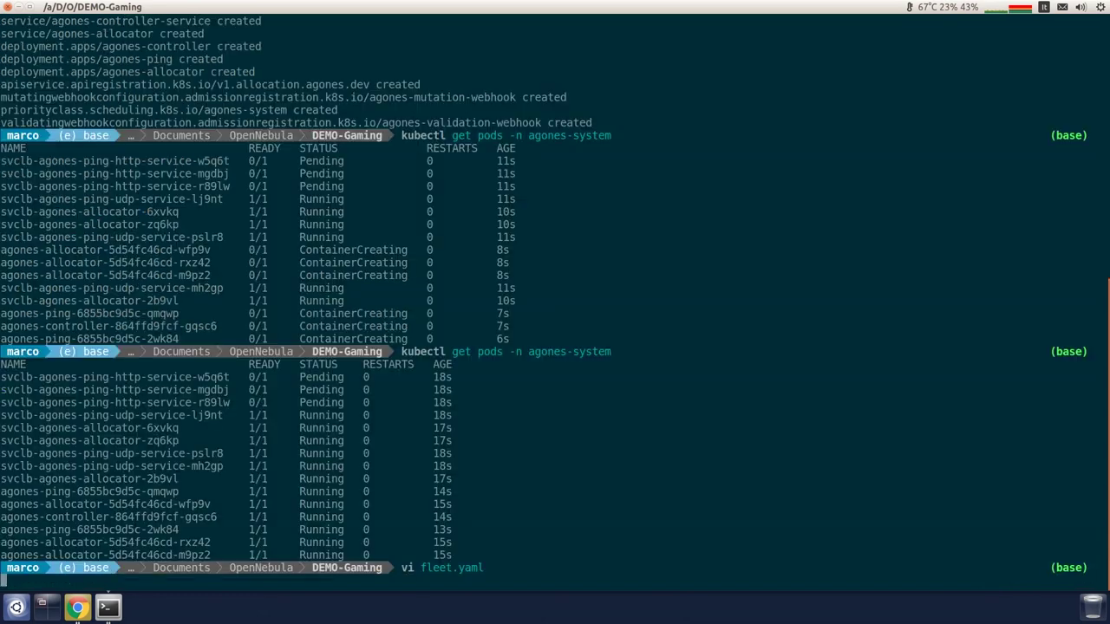
Apply fleet.yaml to the cluster with kubectl.
type("kubectl apply -f ")
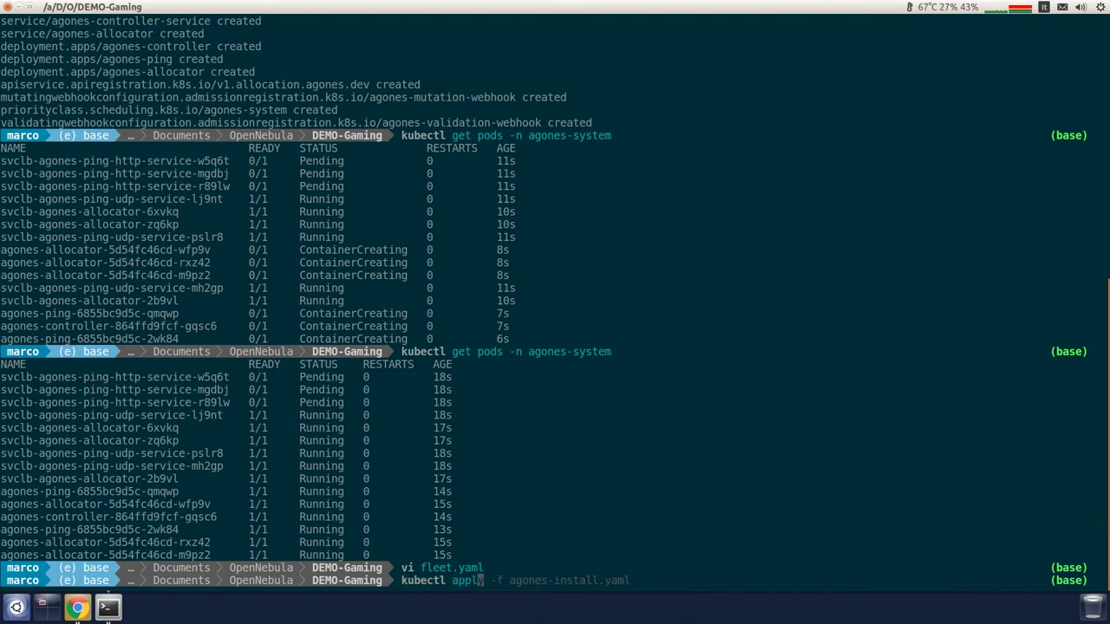
type("fleet.yaml")
key("Return")
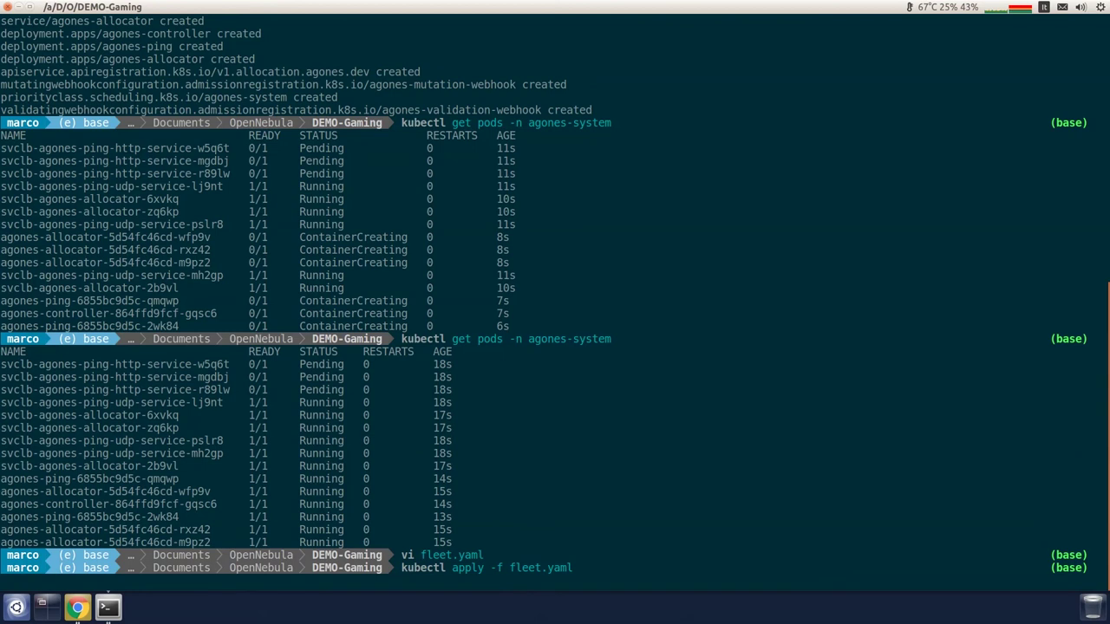
List the Agones fleets and the game servers on the cluster with kubectl to check the Xonotic deployment.
type("ku")
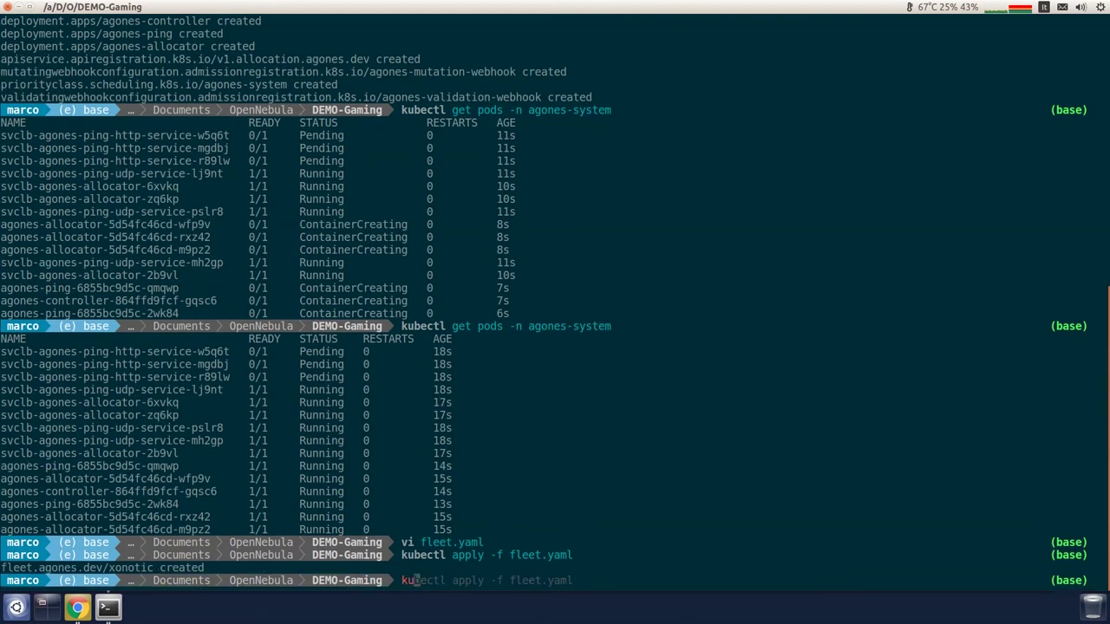
type("bectl get ")
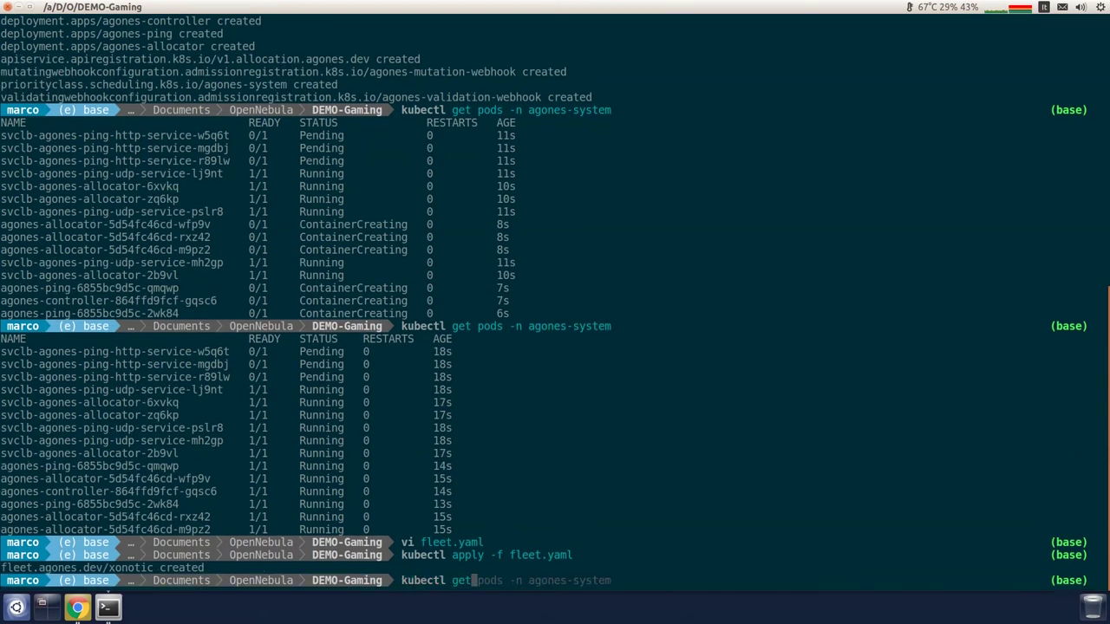
type("fleet")
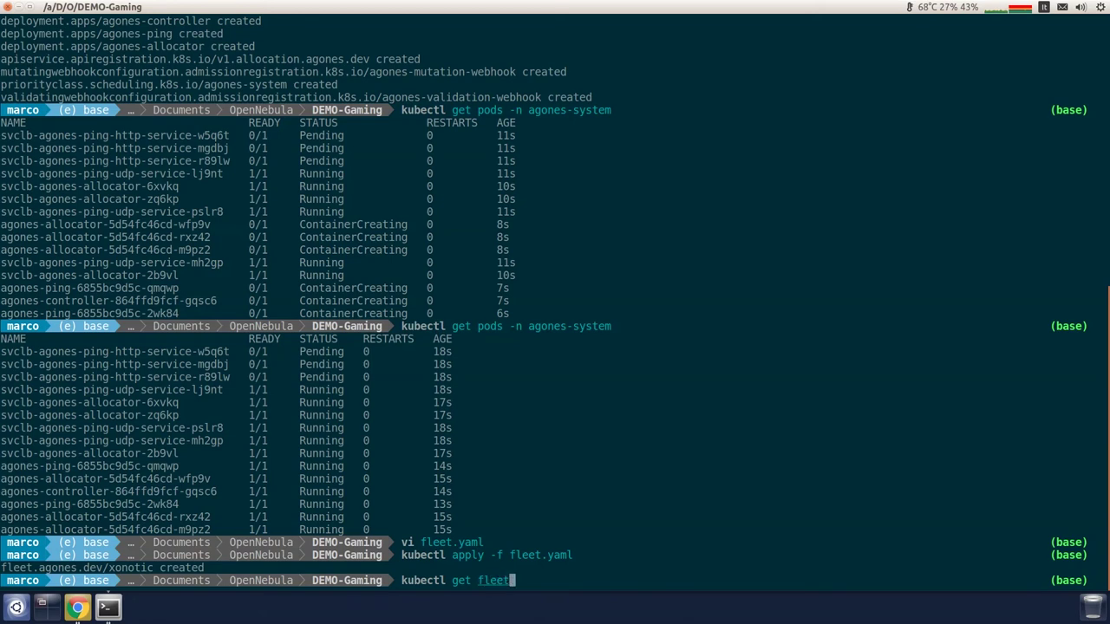
key("Return")
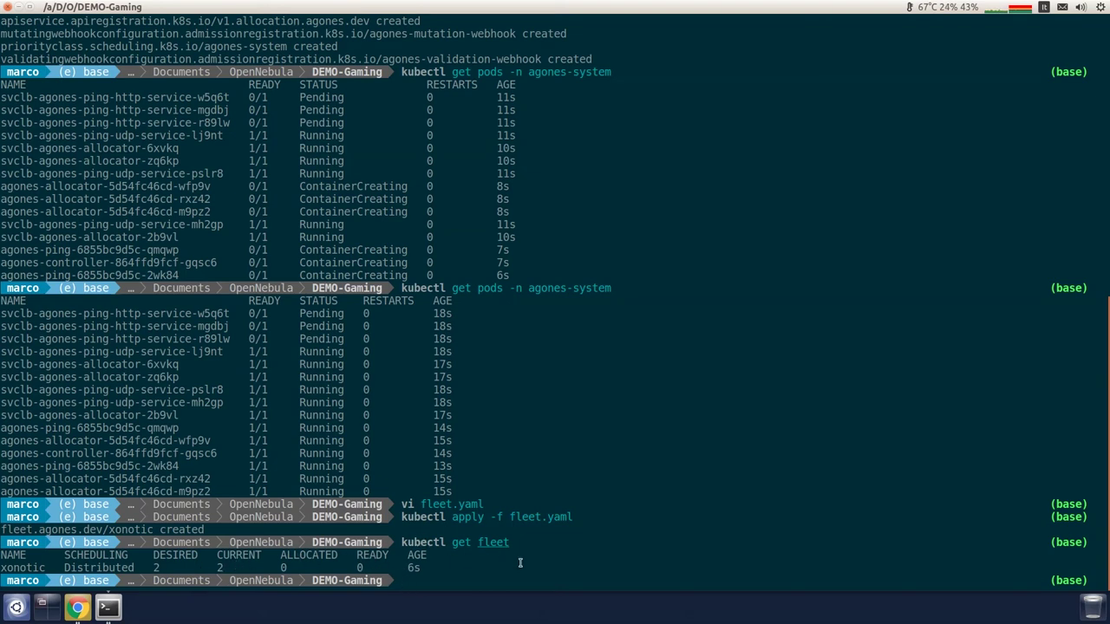
type("kubectl get gameserver")
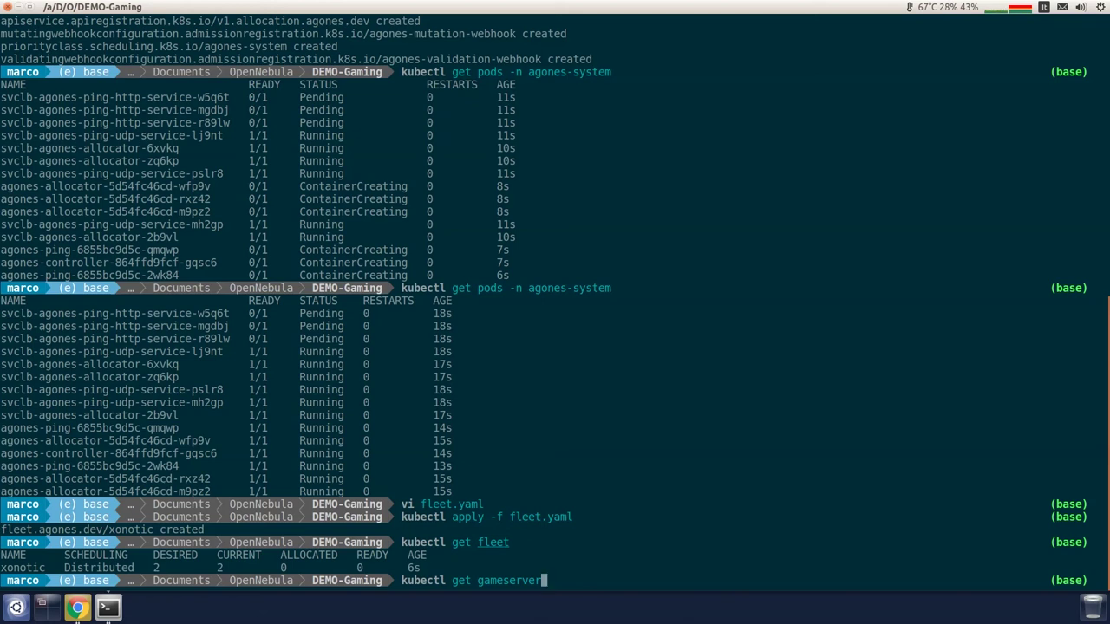
key("Return")
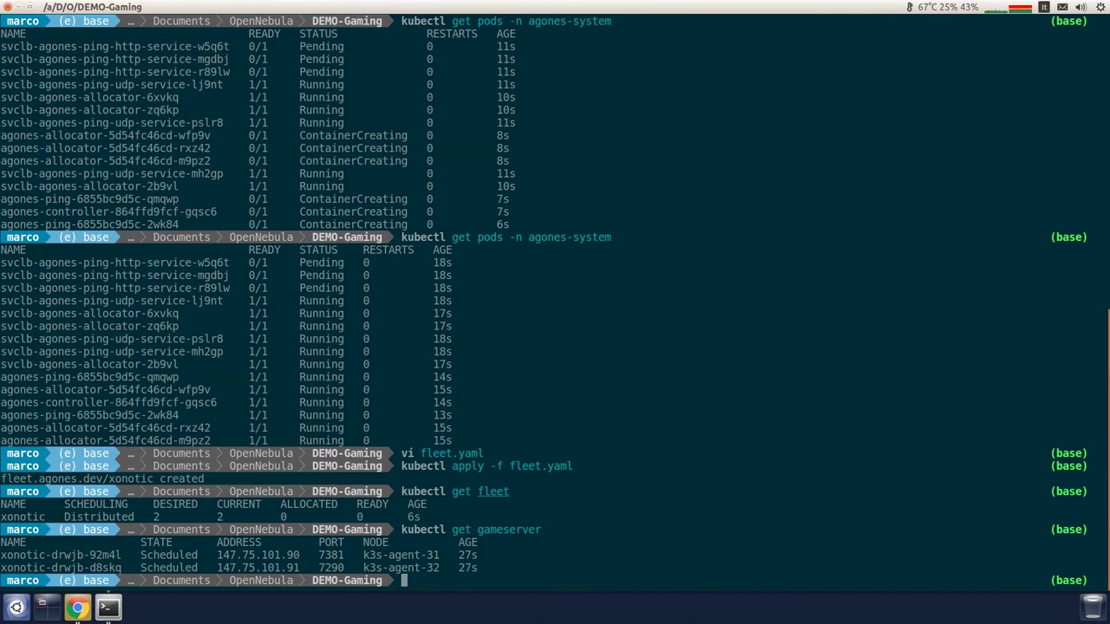
Describe the pod xonotic-drwjb-d8skq with kubectl to examine its state and events.
type("kubectl")
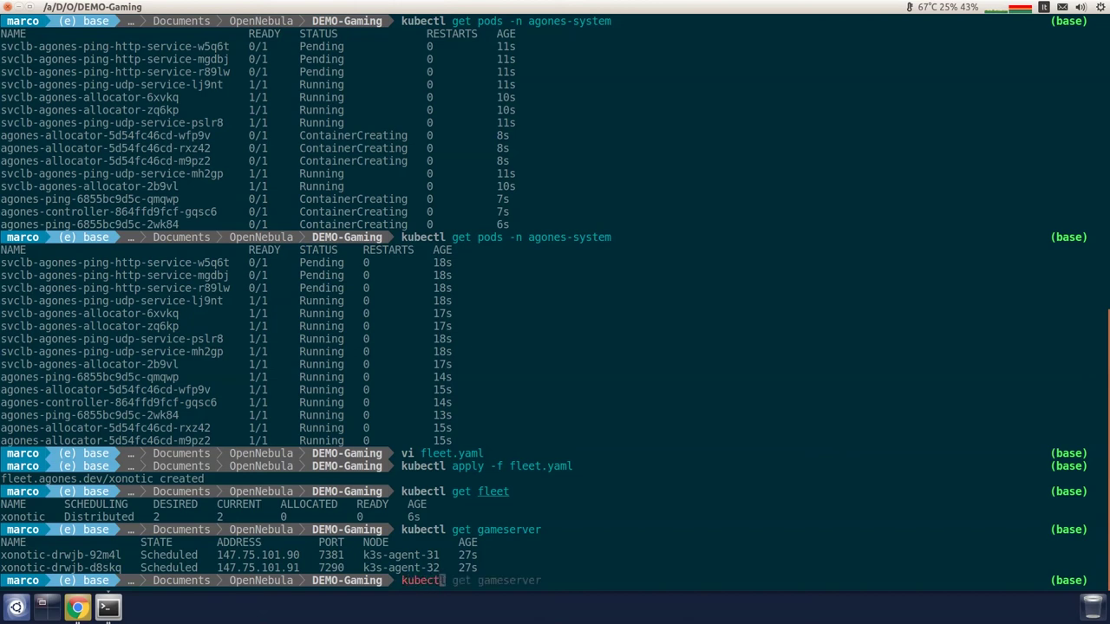
type(" describe pod")
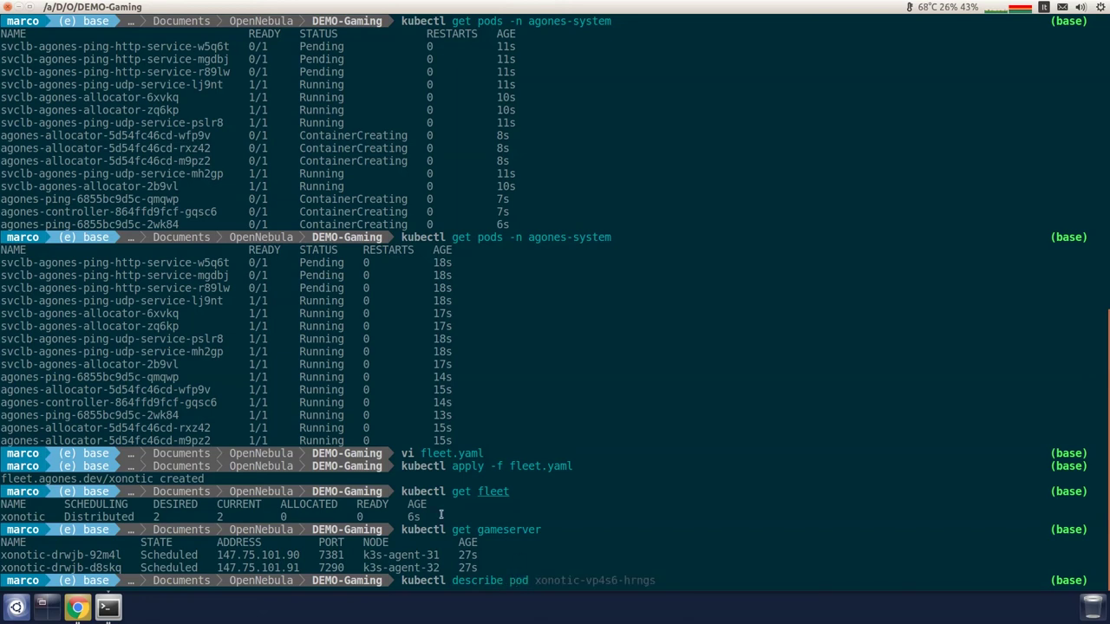
double_click(63, 568)
middle_click(63, 567)
key("Return")
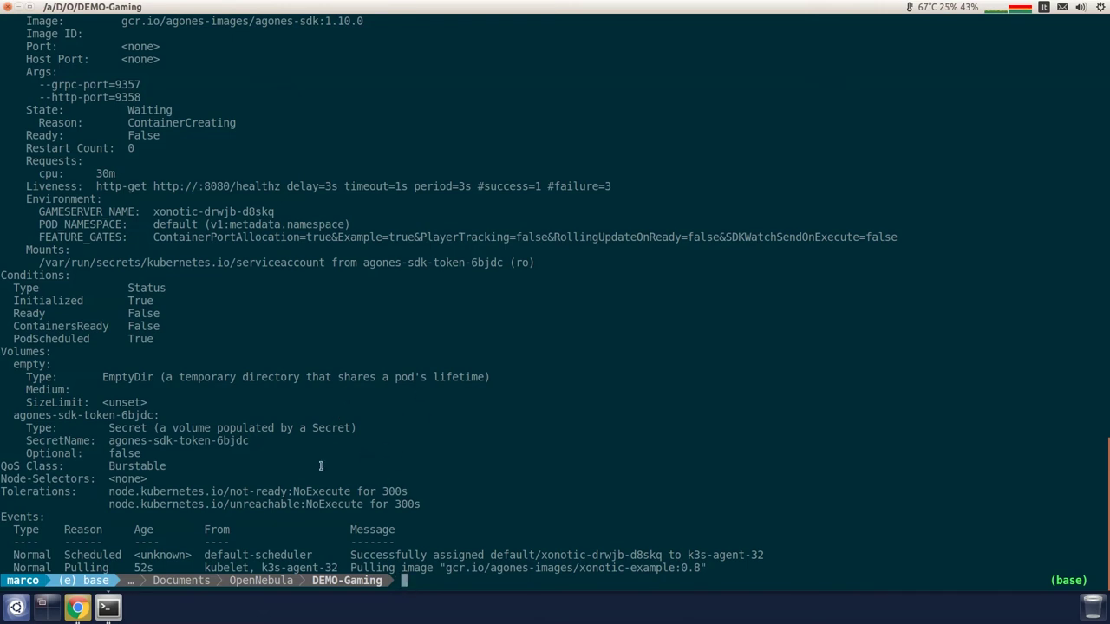
Switch to Chrome and review the Equinix Metal servers, as well as the providers and provisions in OneProvision.
left_click(78, 608)
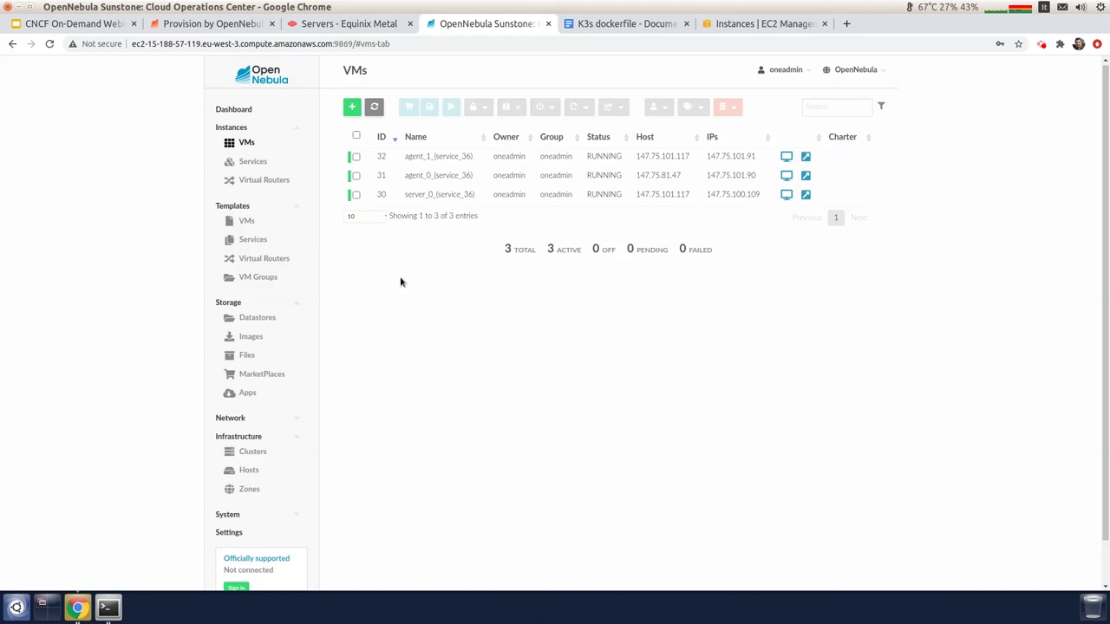
left_click(353, 27)
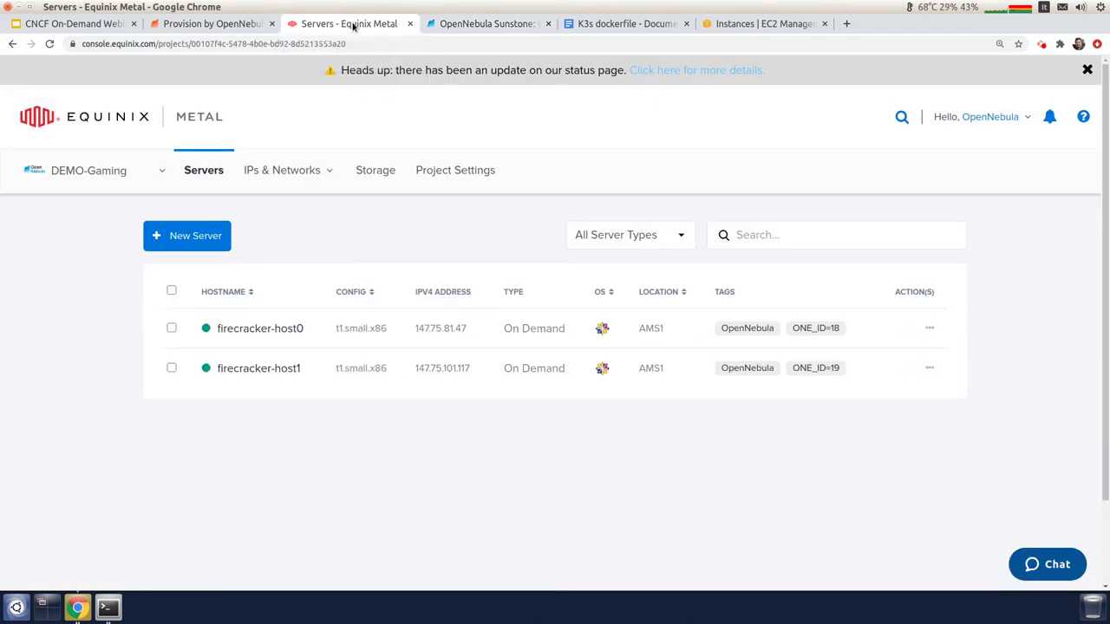
left_click(208, 26)
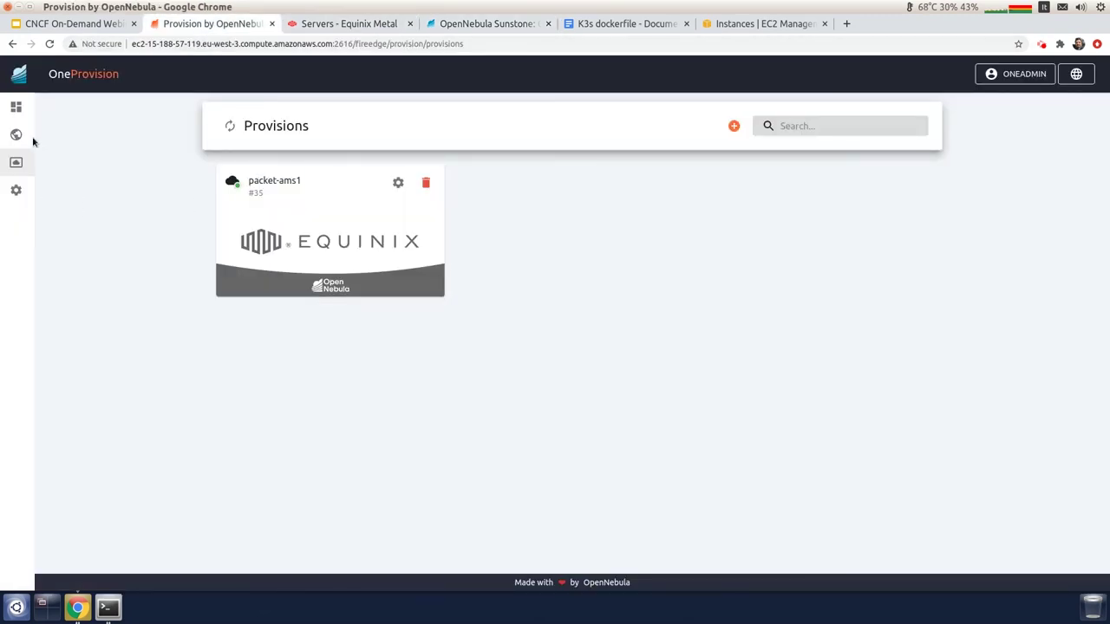
left_click(67, 136)
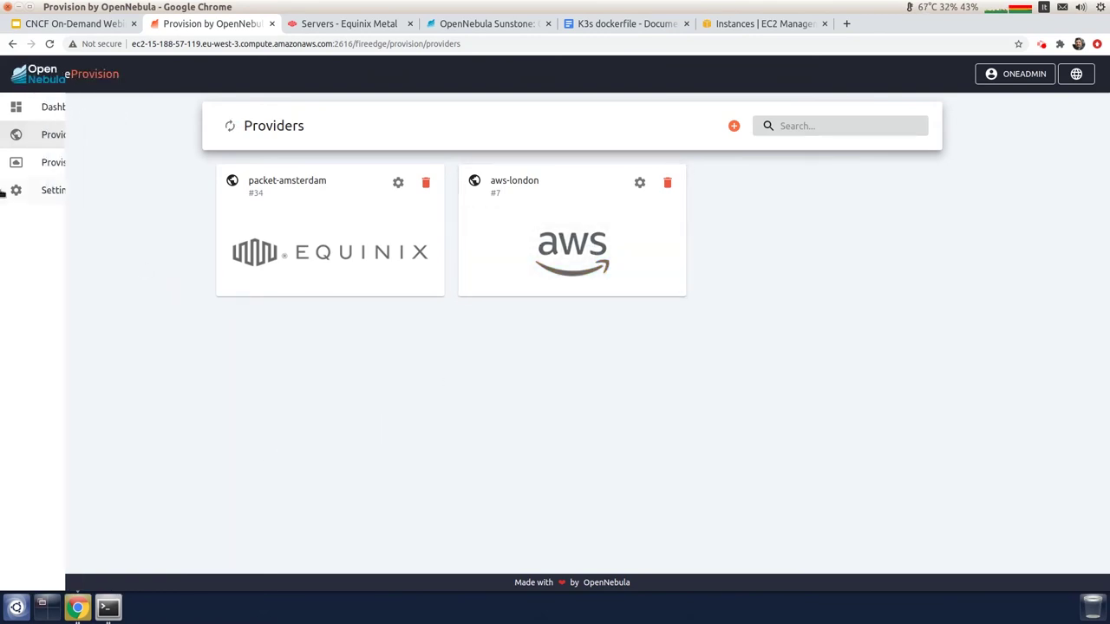
left_click(61, 163)
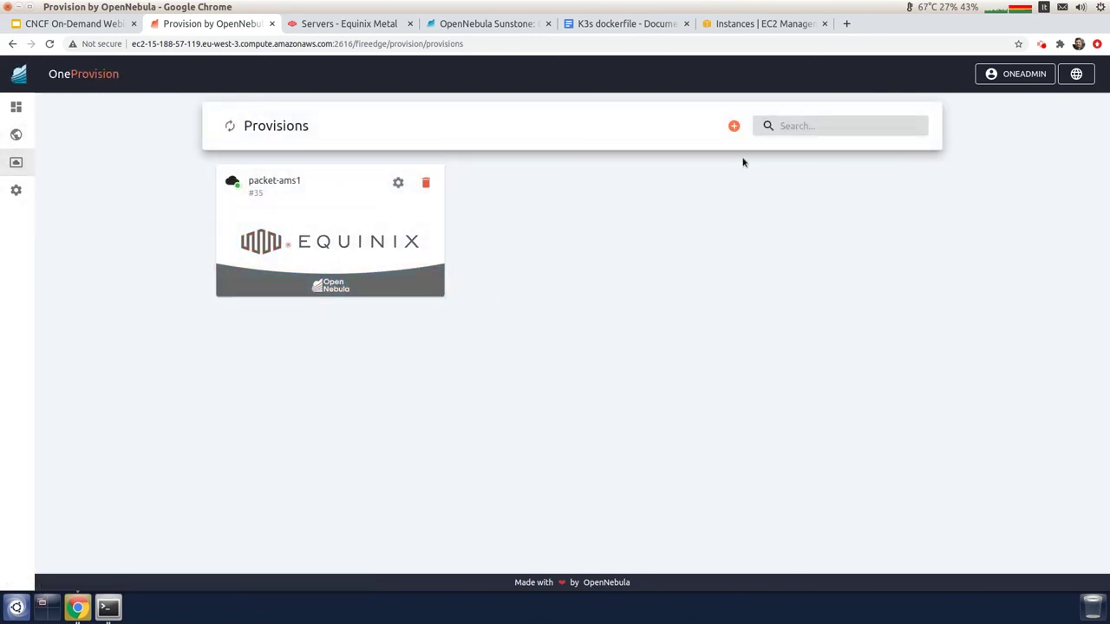
Start a new provision in OneProvision using the firecracker type on aws with the aws-cluster template.
left_click(734, 126)
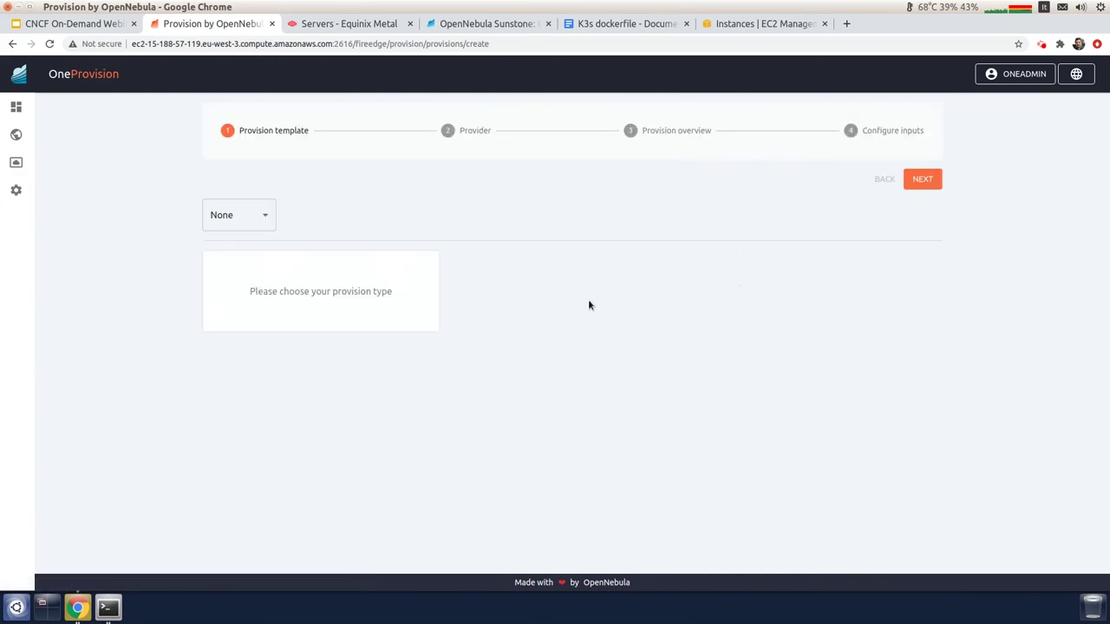
left_click(246, 217)
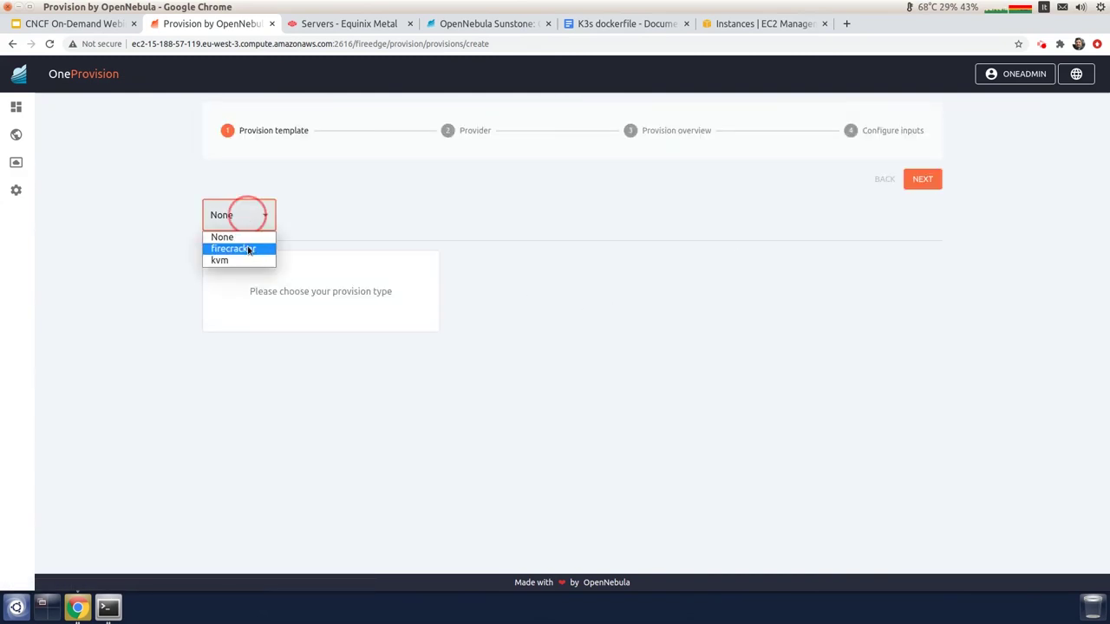
left_click(248, 249)
left_click(323, 216)
left_click(338, 248)
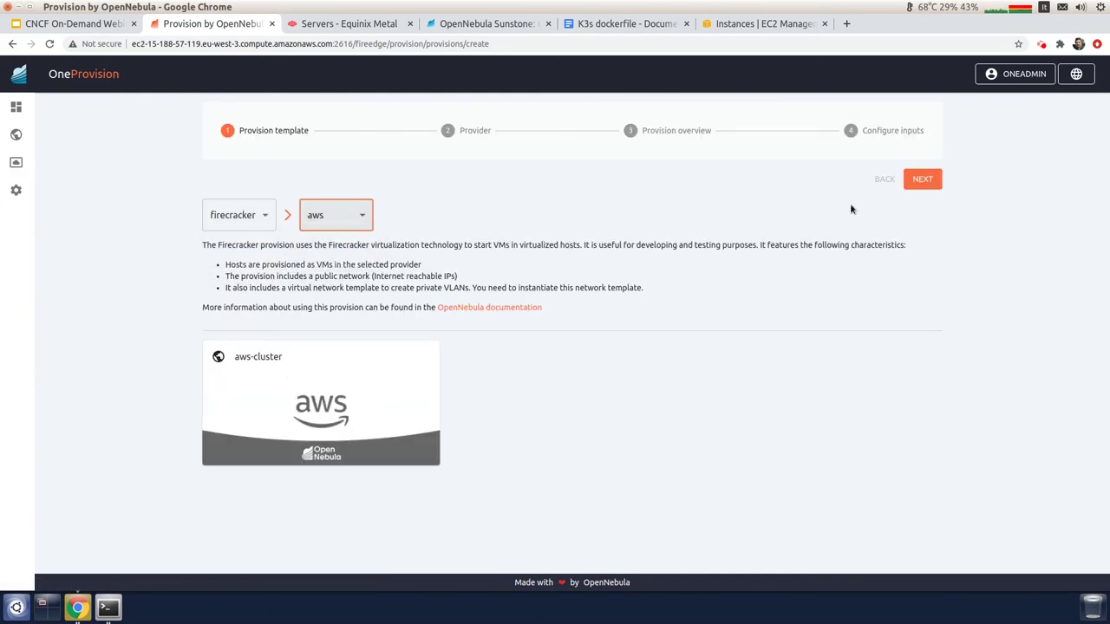
left_click(416, 381)
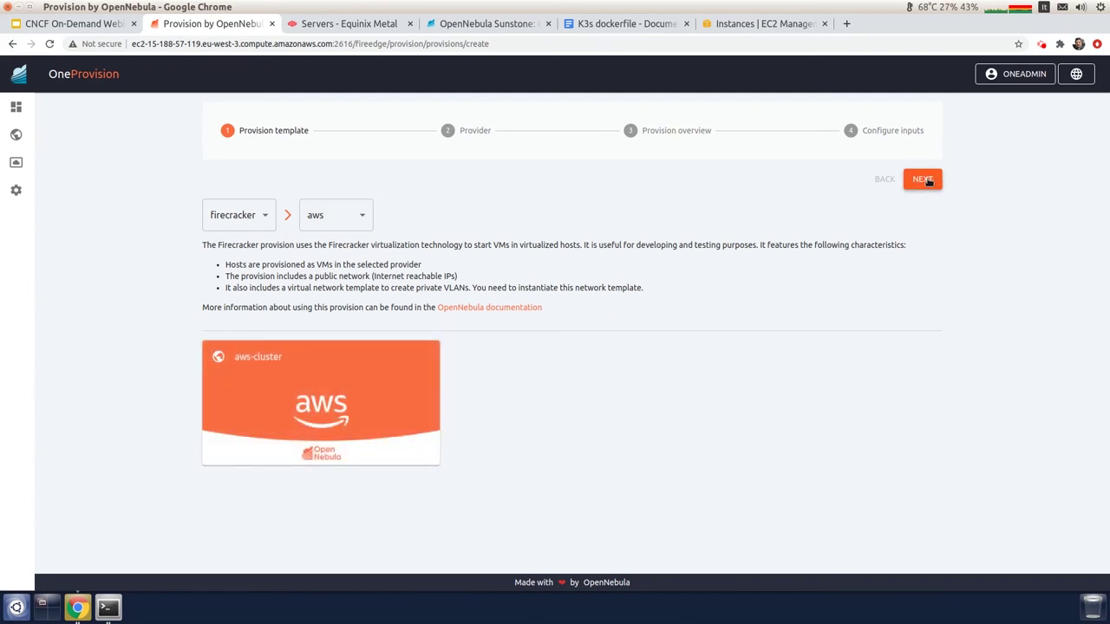
left_click(921, 179)
Choose the aws-london provider for the provision and name the provision aws-london.
left_click(322, 211)
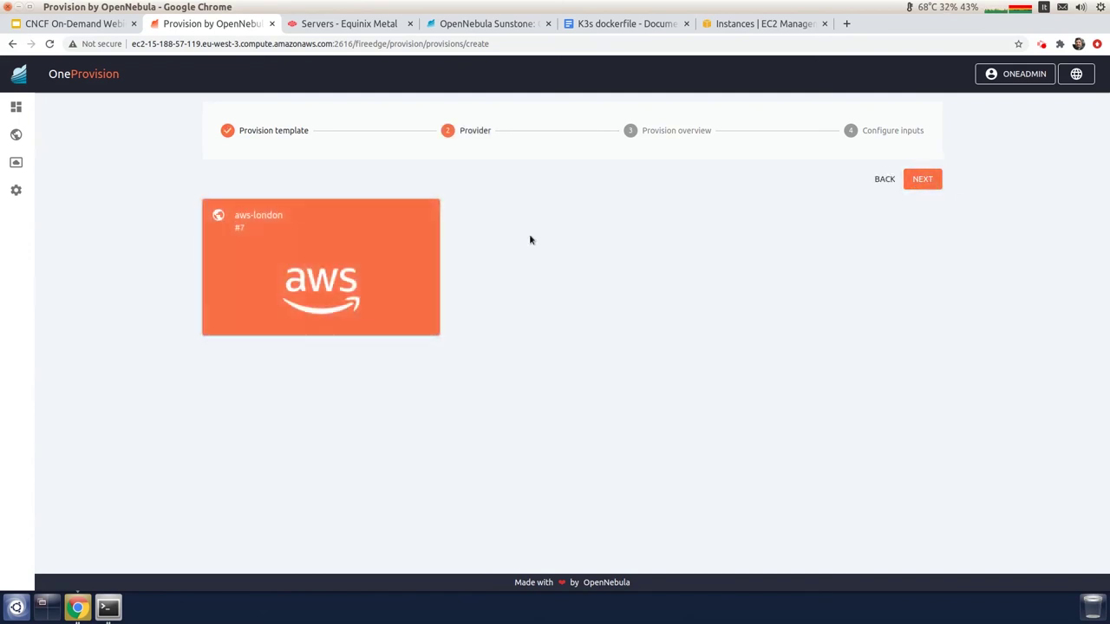
left_click(926, 182)
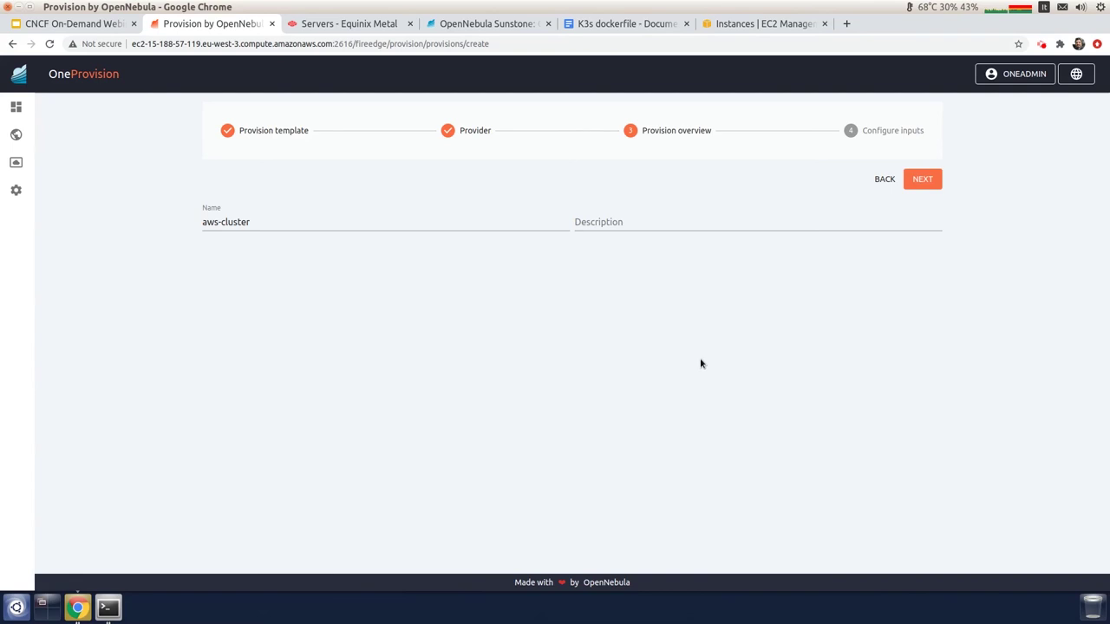
left_click(252, 222)
left_click_drag(252, 222, 221, 222)
type("london")
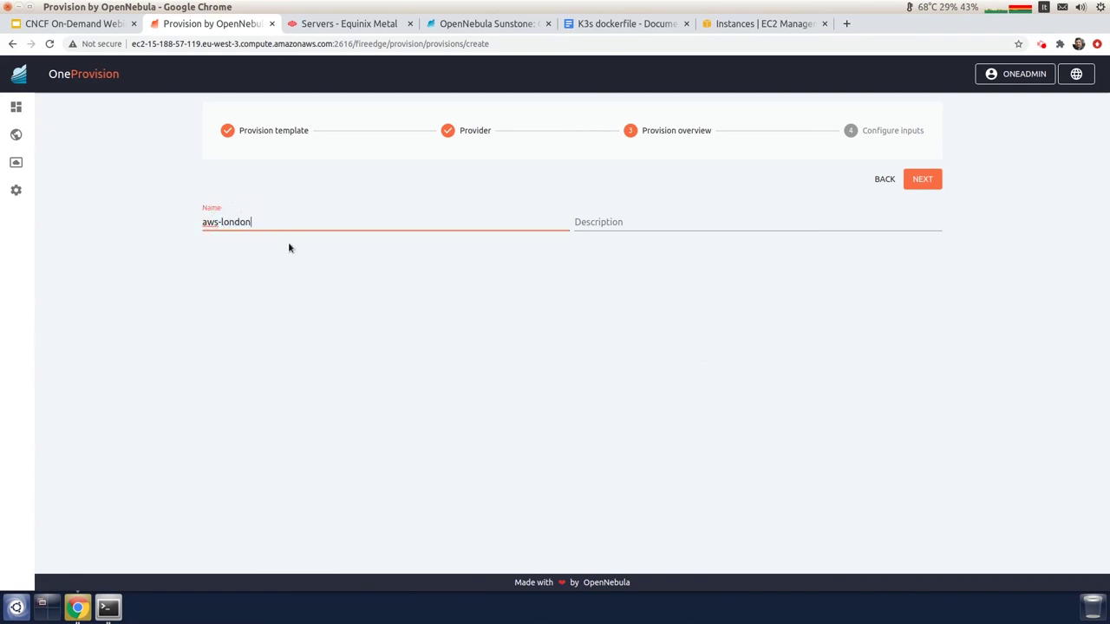
left_click(928, 180)
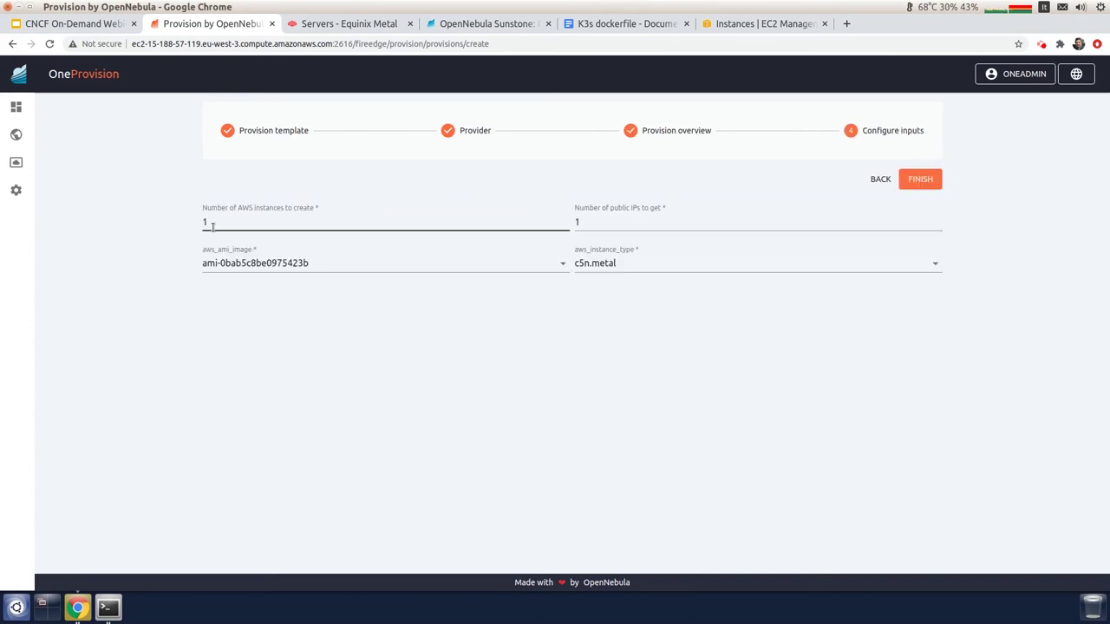
Request 4 public IPs with instance type i3.metal and create the provision.
left_click(211, 223)
double_click(587, 223)
type("4")
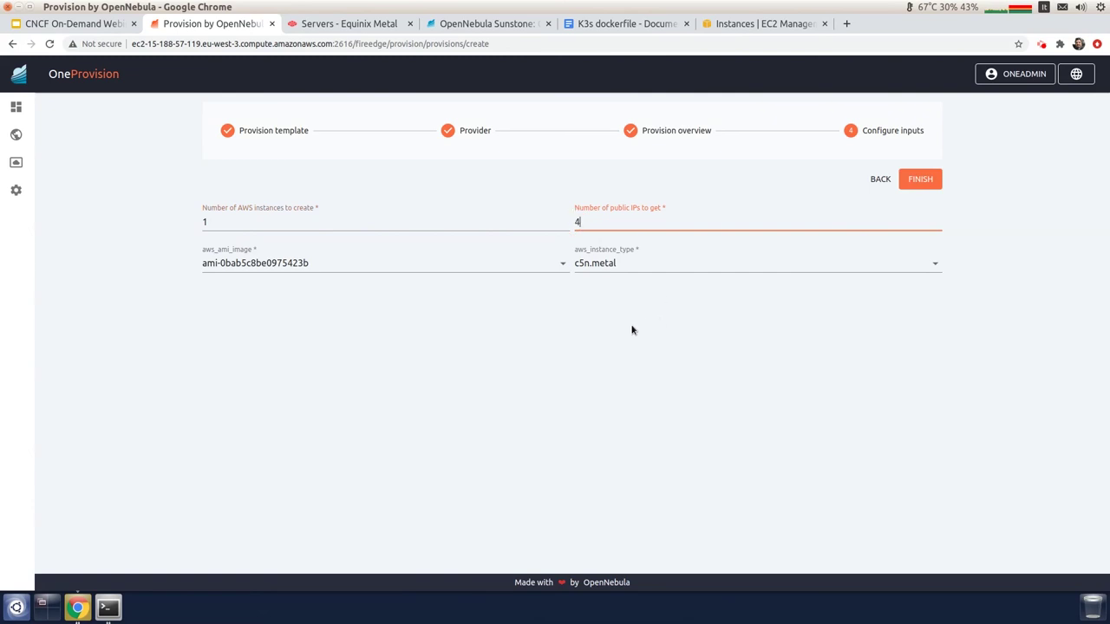
left_click(292, 268)
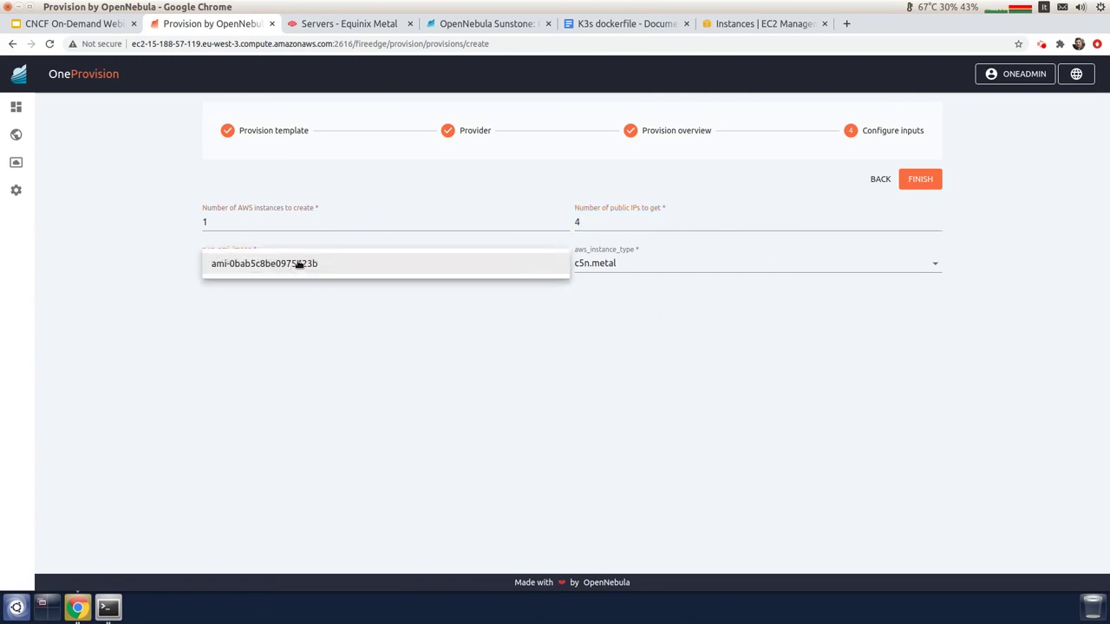
left_click(604, 265)
left_click(604, 266)
left_click(609, 285)
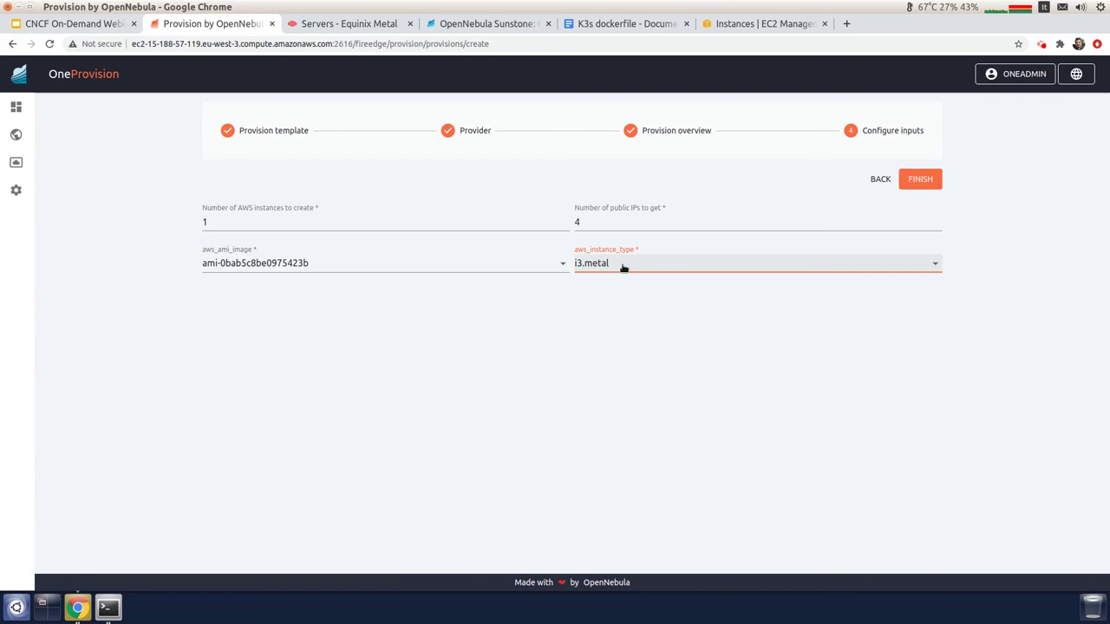
left_click(923, 180)
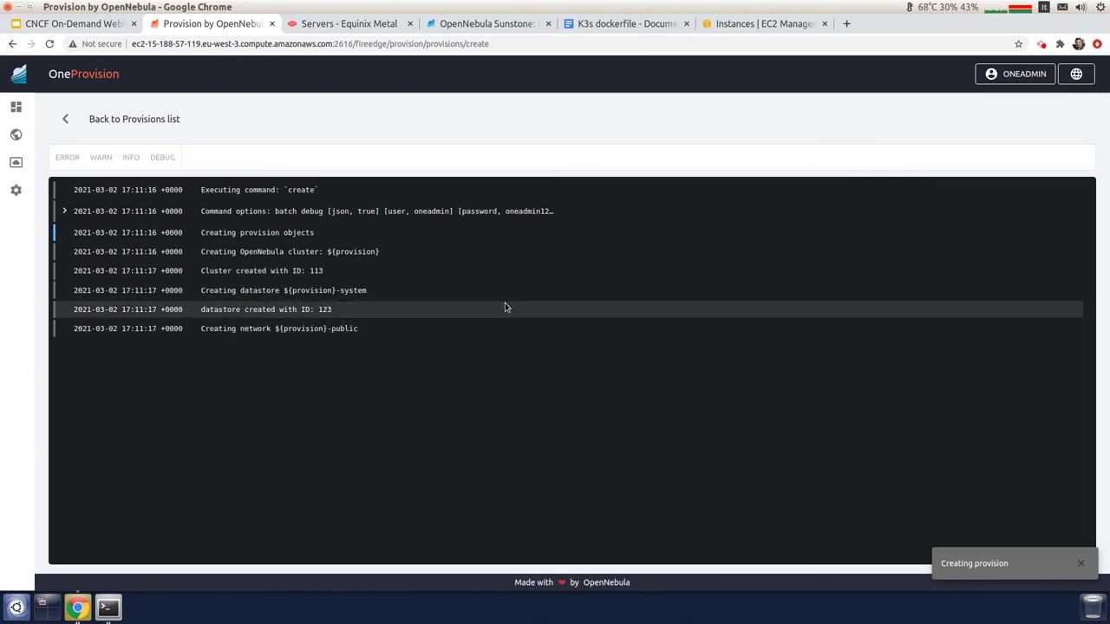
Check the clusters and hosts in OpenNebula Sunstone, and refresh the running instances in the AWS EC2 console.
left_click(488, 24)
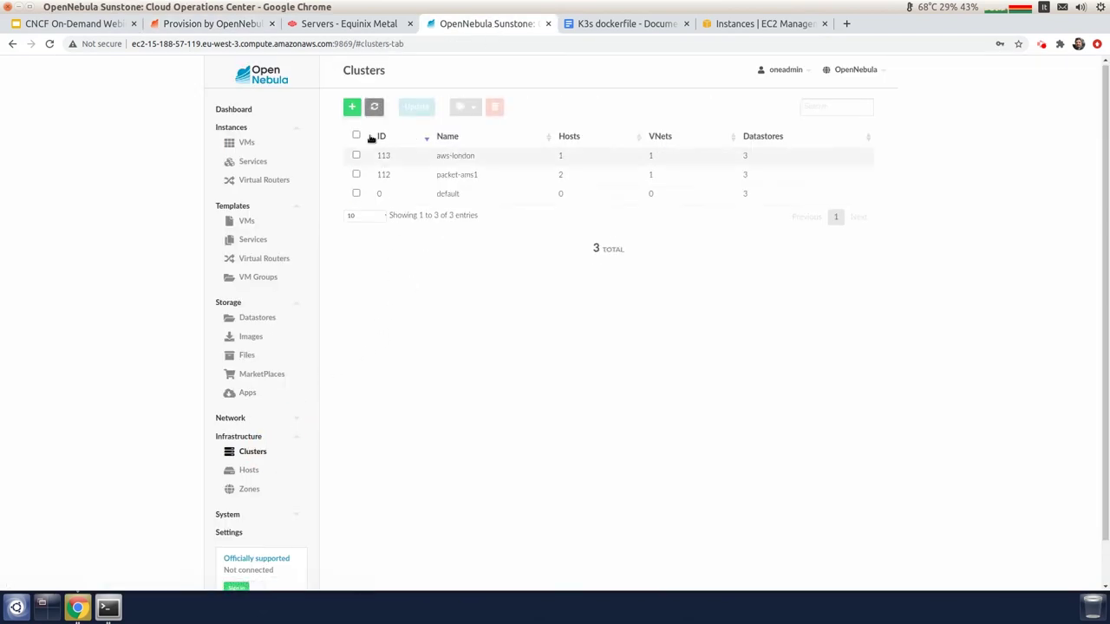
left_click(249, 470)
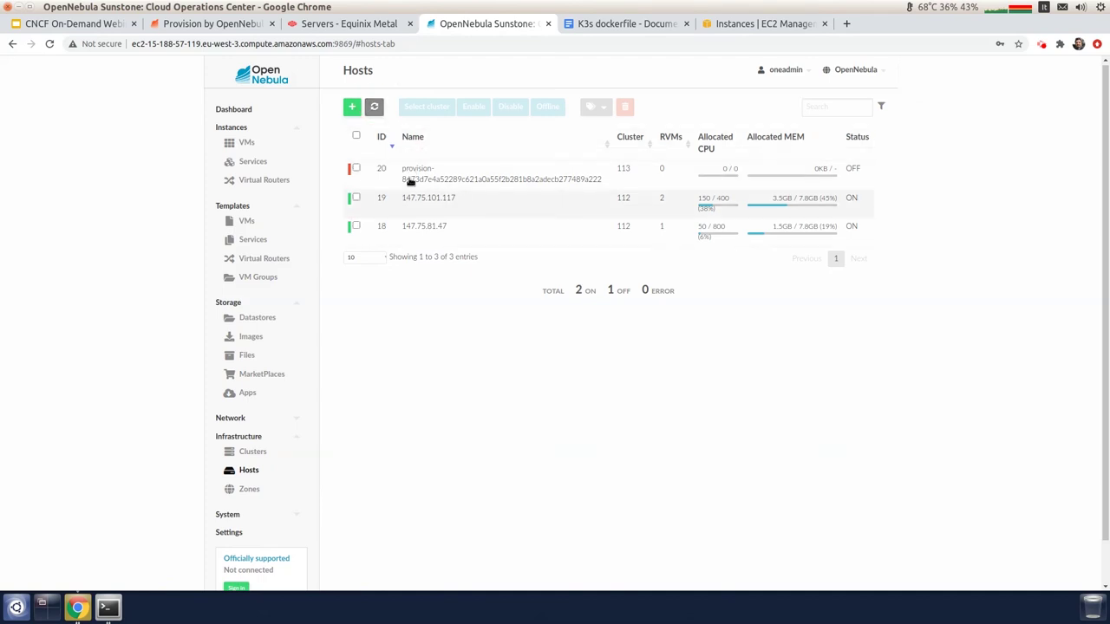
left_click(758, 26)
left_click(735, 96)
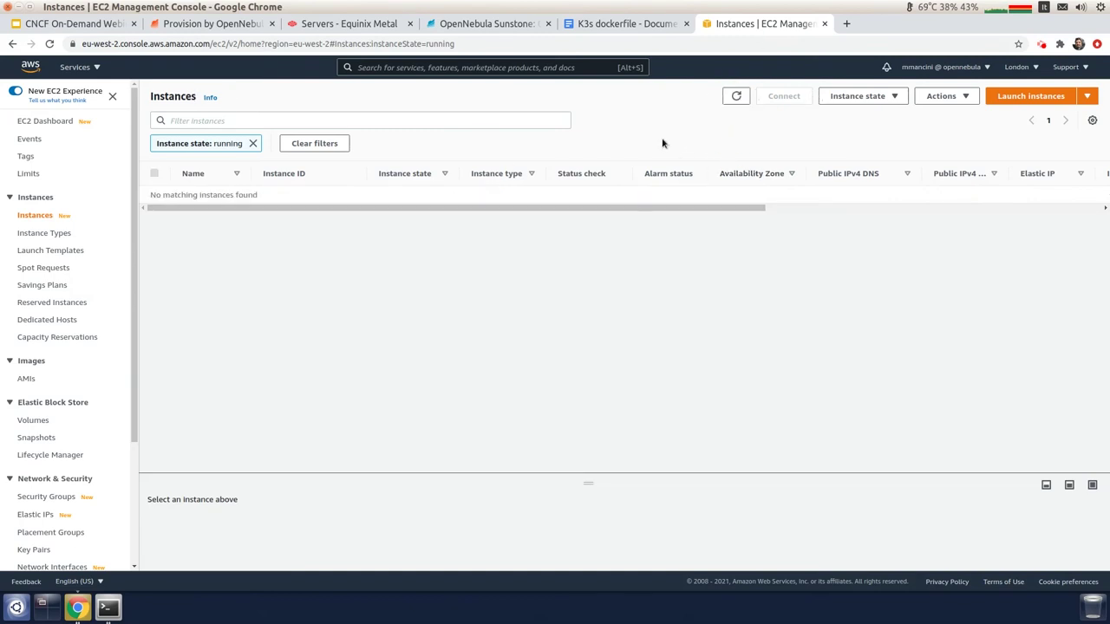
left_click(735, 96)
Examine the OneProvision deployment log, and refresh the EC2 running instances again to look for the new host.
left_click(366, 25)
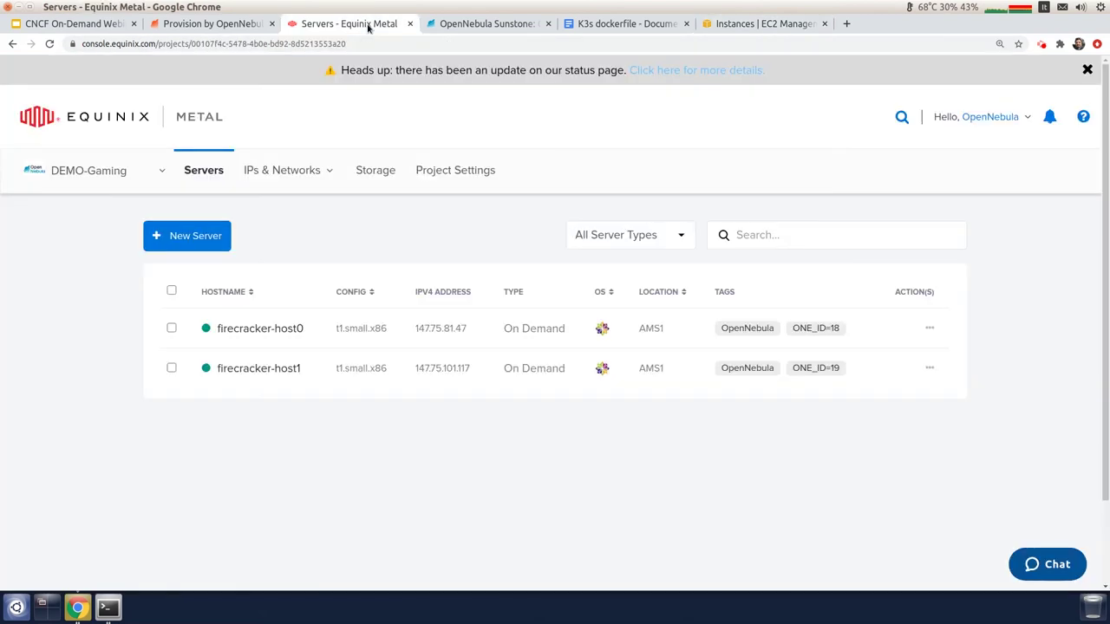
left_click(256, 25)
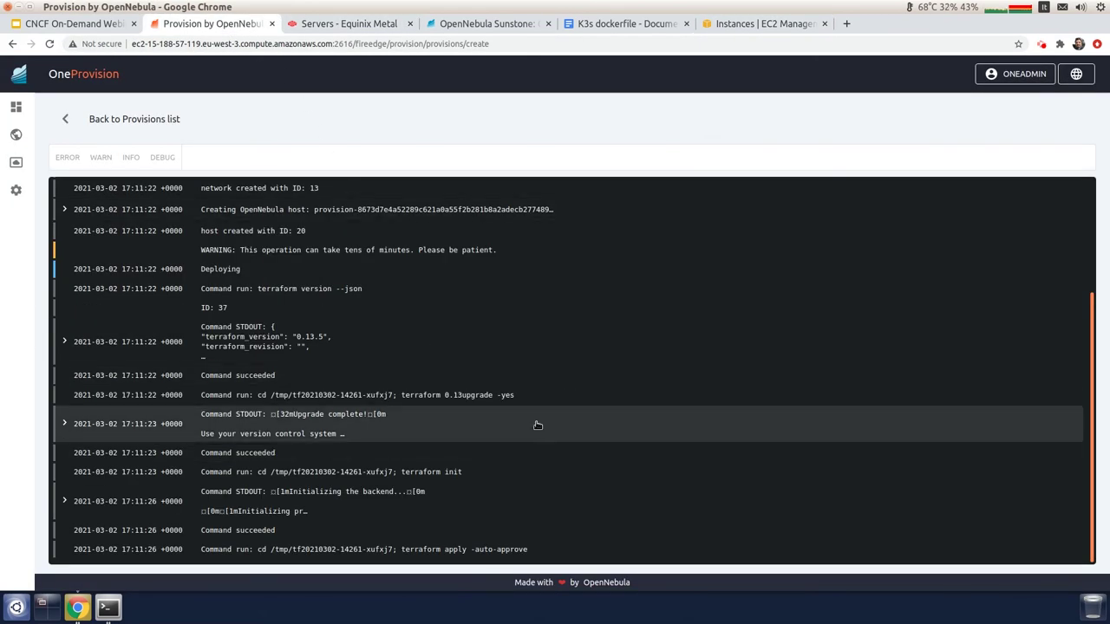
left_click(762, 26)
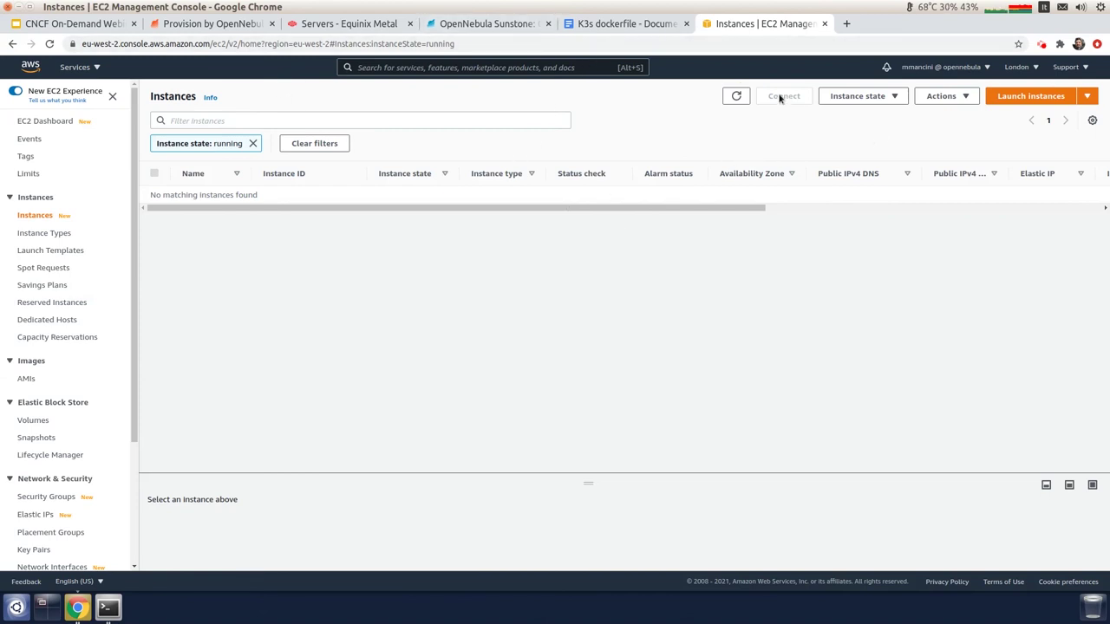
left_click(736, 97)
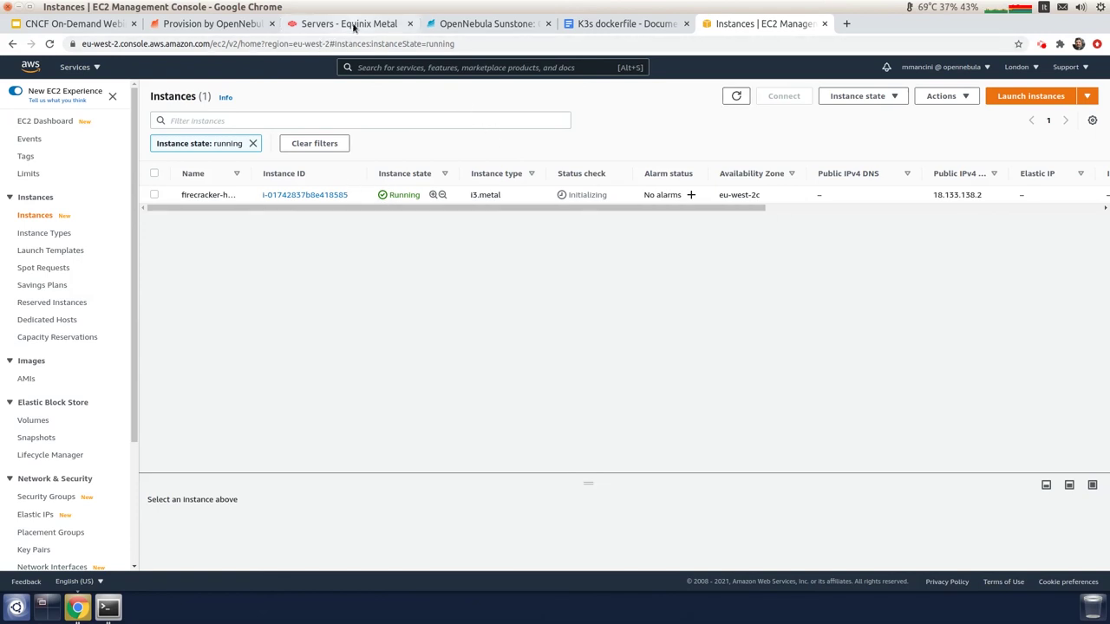
Review the Sunstone hosts list once more and switch back to the terminal.
left_click(445, 26)
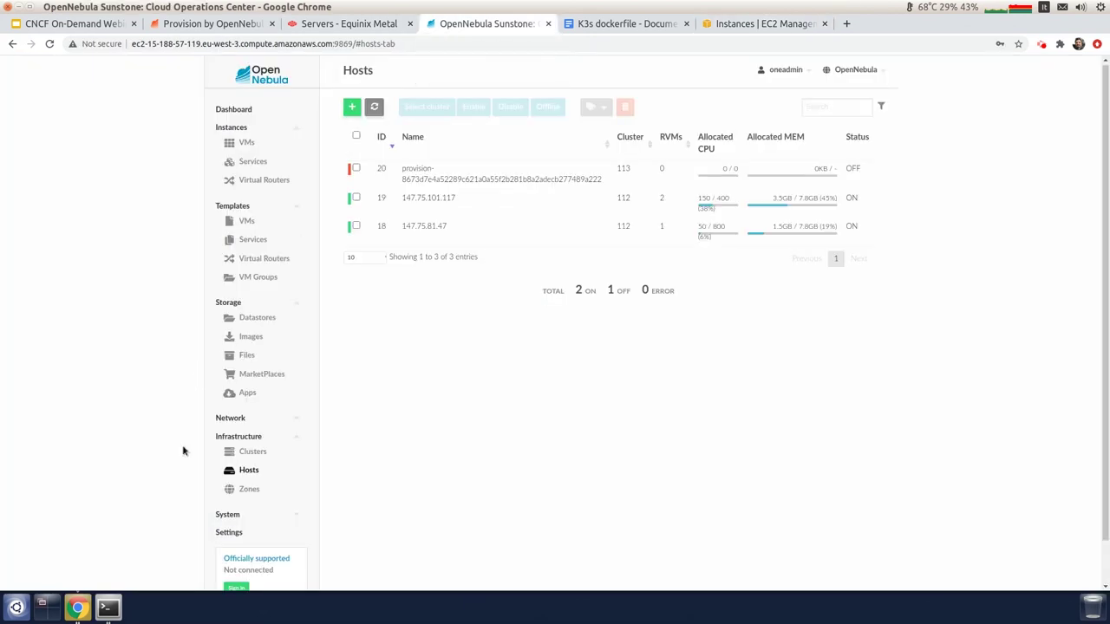
left_click(109, 607)
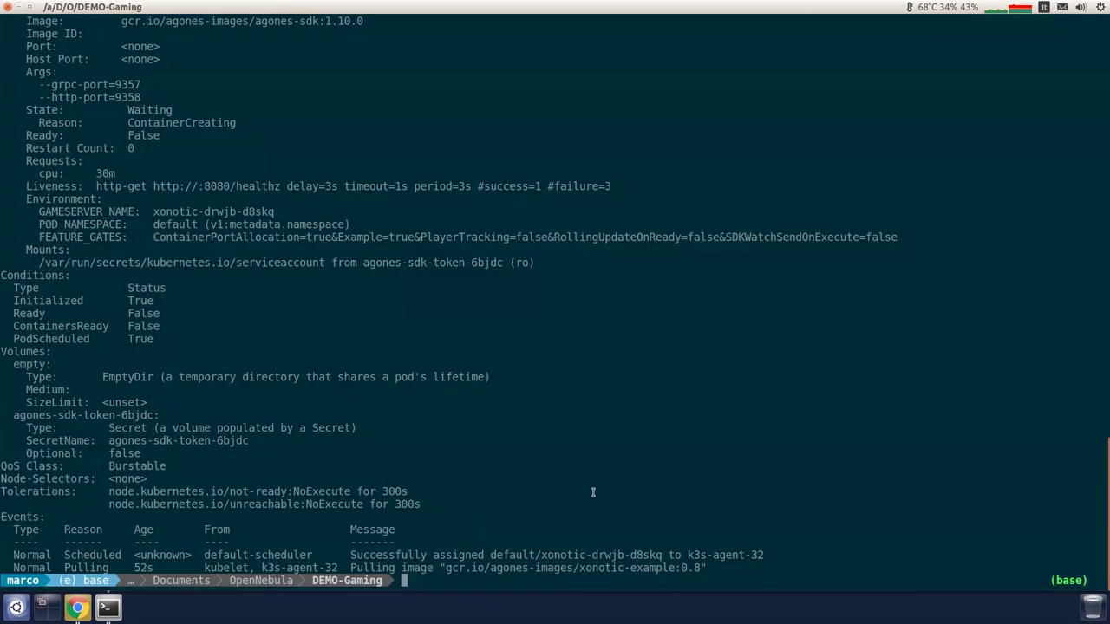
List the Agones game servers with kubectl and launch the Xonotic client using ./Xonotic/xonotic-linux-glx.sh.
type("kubectl get gameserver")
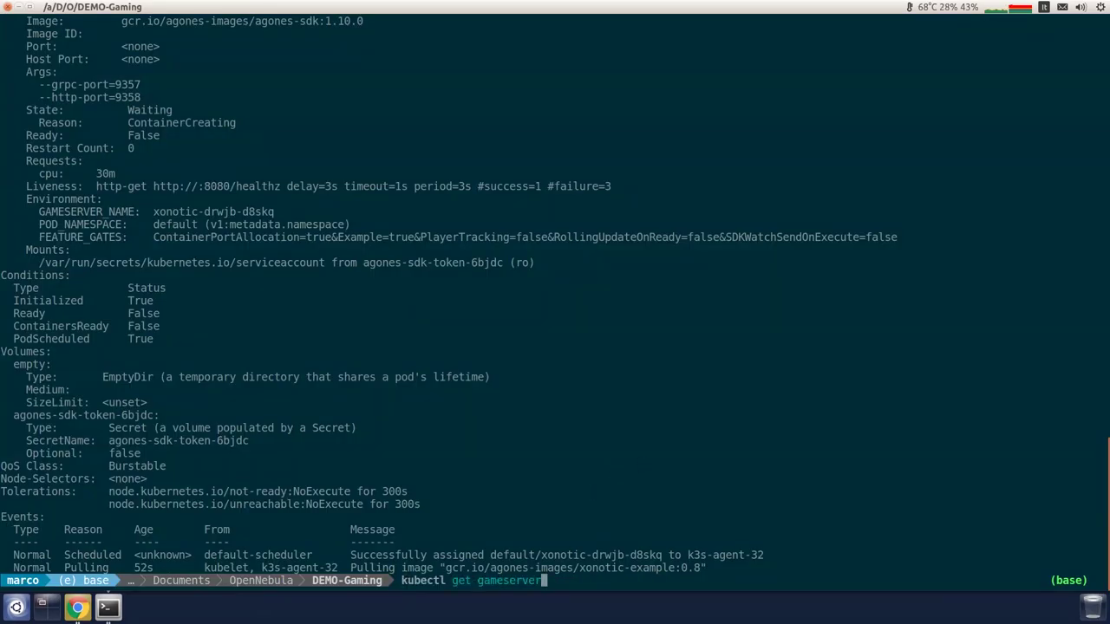
key("Return")
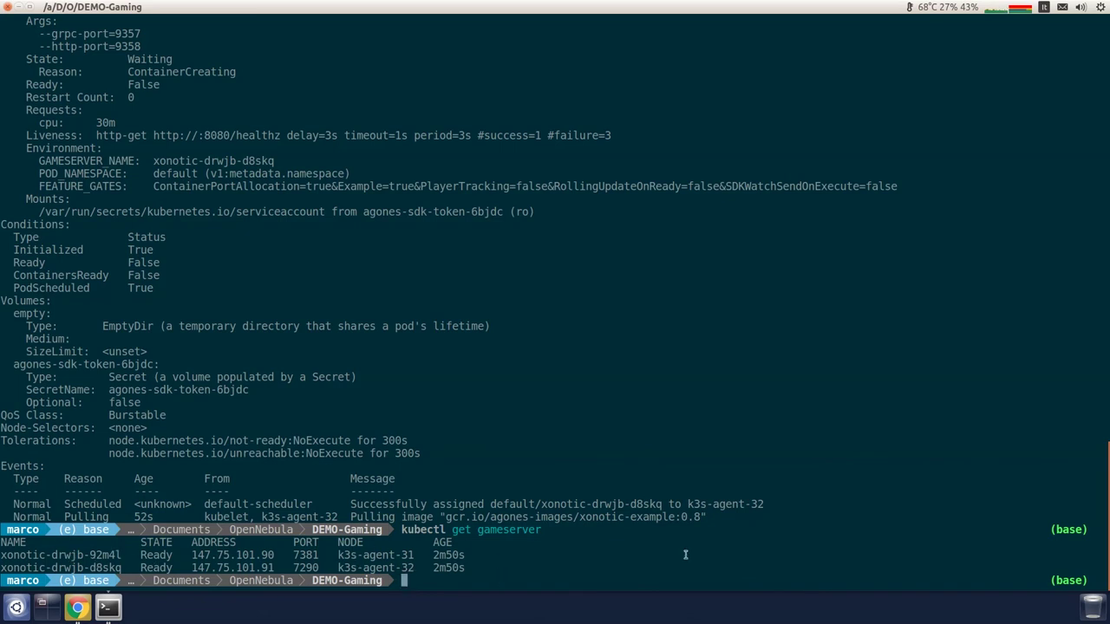
type("./Xonotic/xonotic-linux-glx.sh")
key("Return")
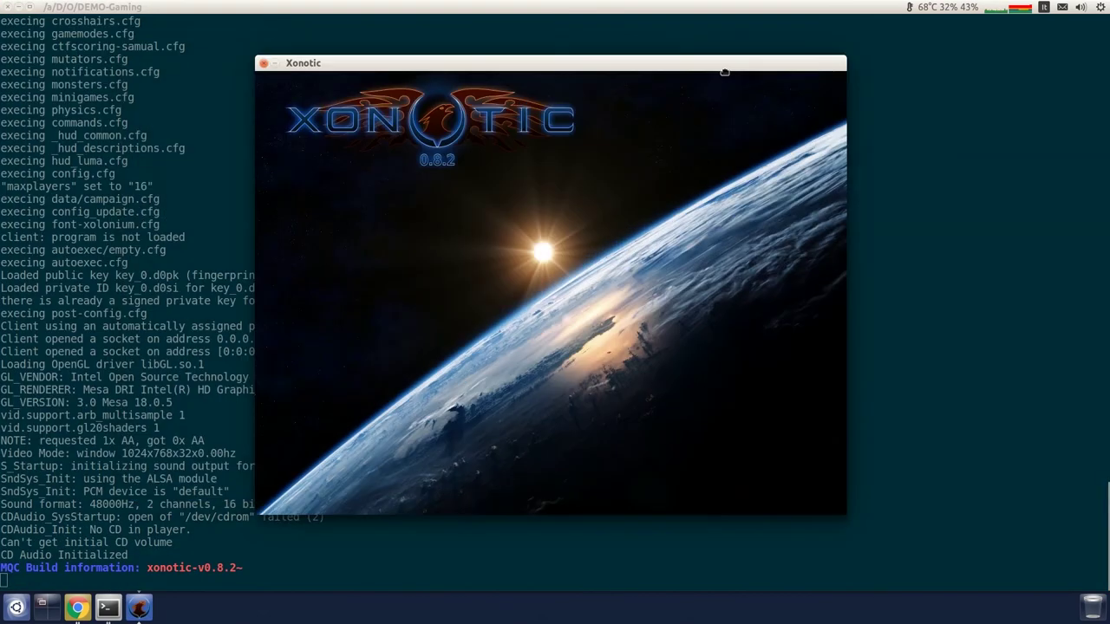
Arrange the Xonotic window beside the terminal so the game server address list stays readable.
left_click_drag(724, 72, 847, 29)
left_click(326, 316)
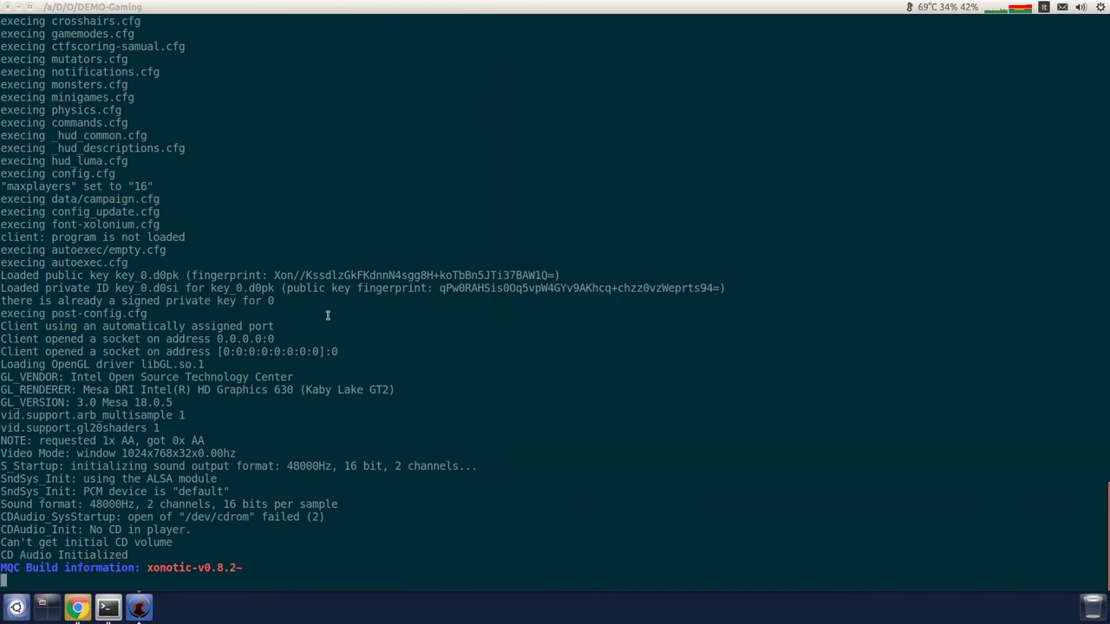
scroll(324, 315, "up", 8)
scroll(325, 315, "up", 8)
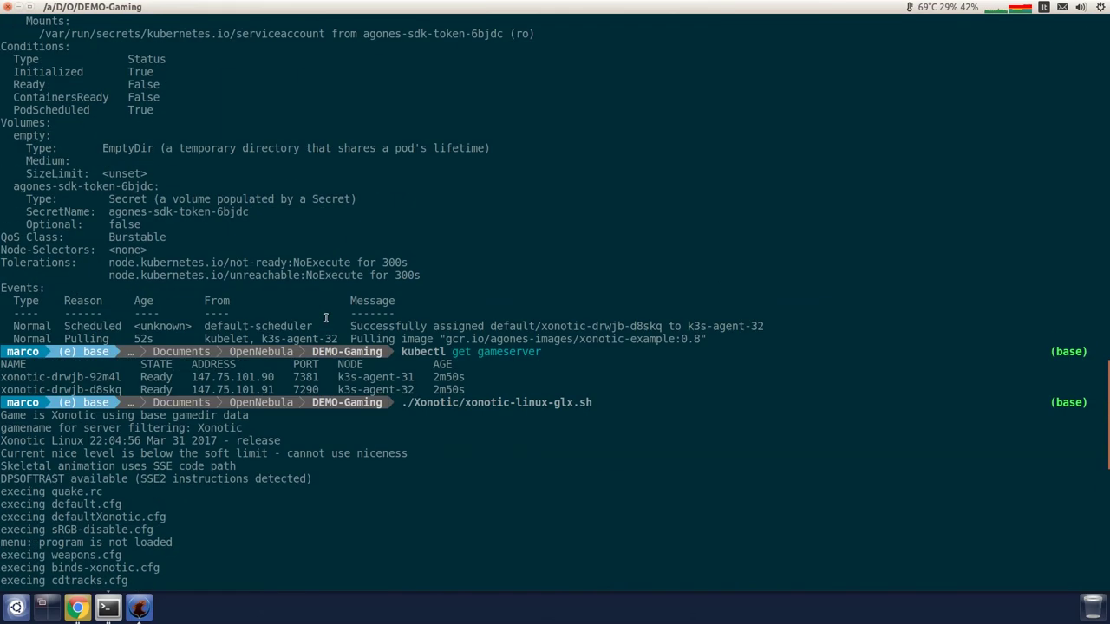
left_click(136, 614)
Join the multiplayer game server at address 147.75.101.90:7381 in Xonotic.
left_click(937, 220)
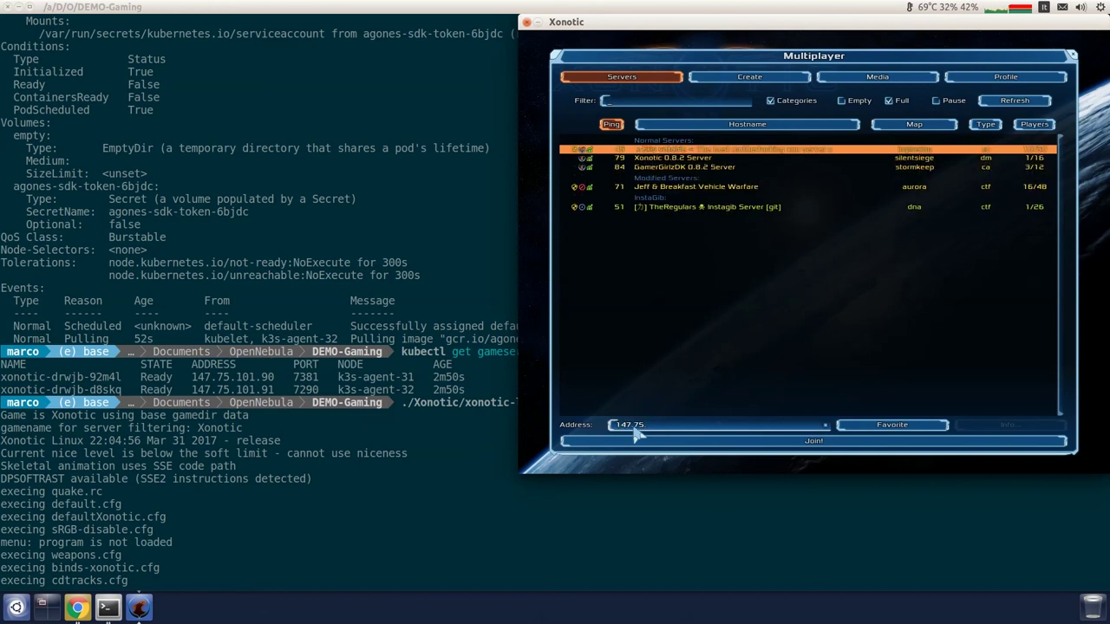
type(".1")
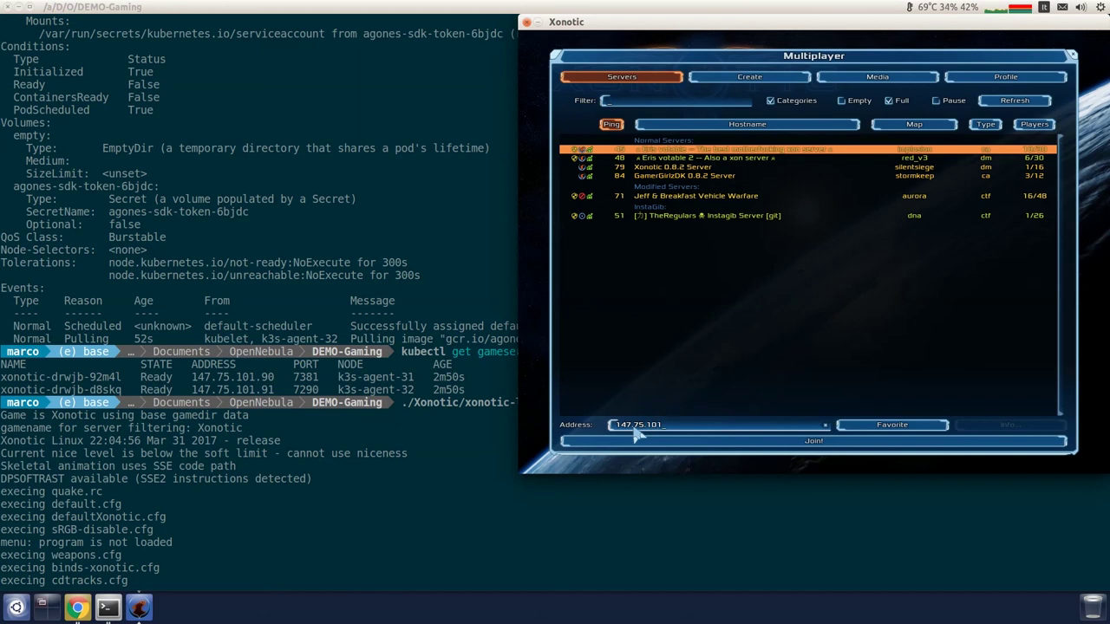
type("01.90:7381")
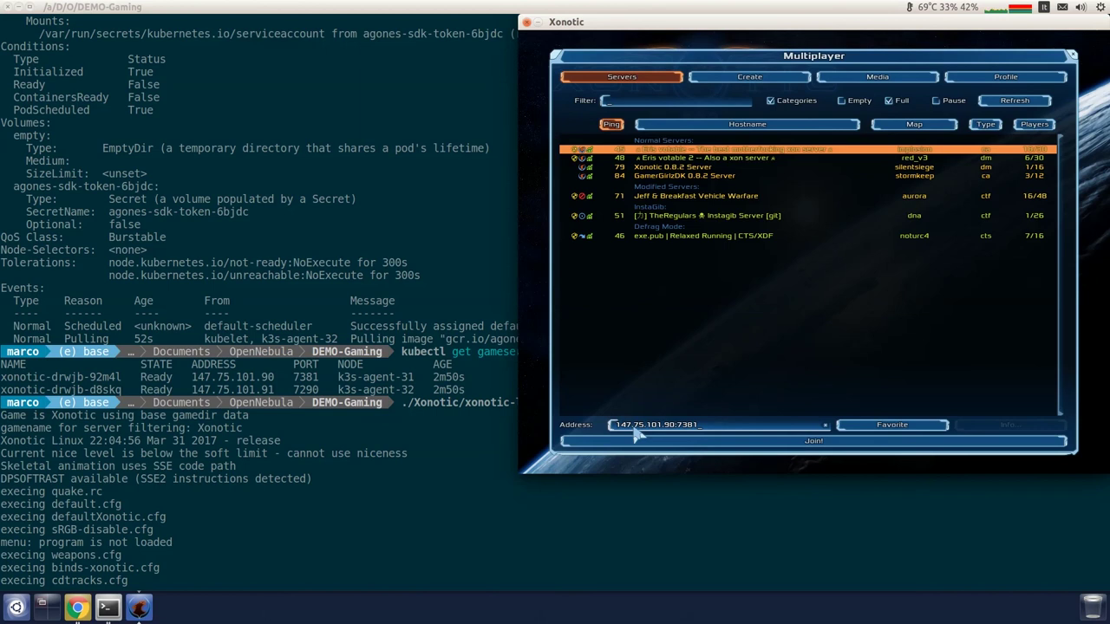
left_click(813, 442)
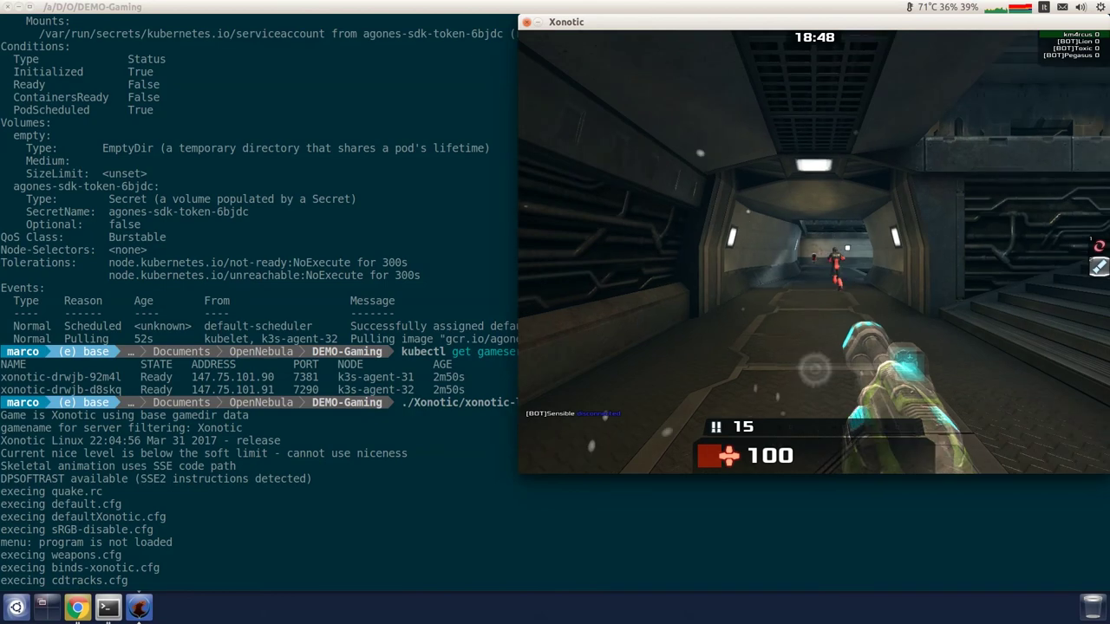
Test the server by playing the deathmatch, moving through the arena and firing at the bots.
left_click(813, 369)
left_click(813, 368)
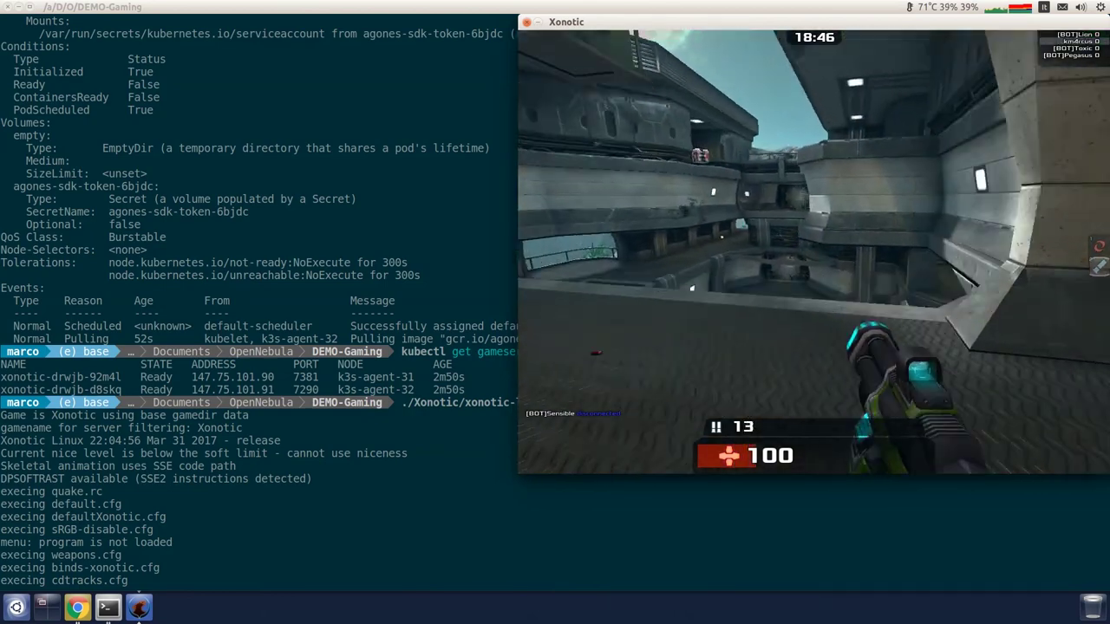
left_click(814, 252)
left_click(814, 252)
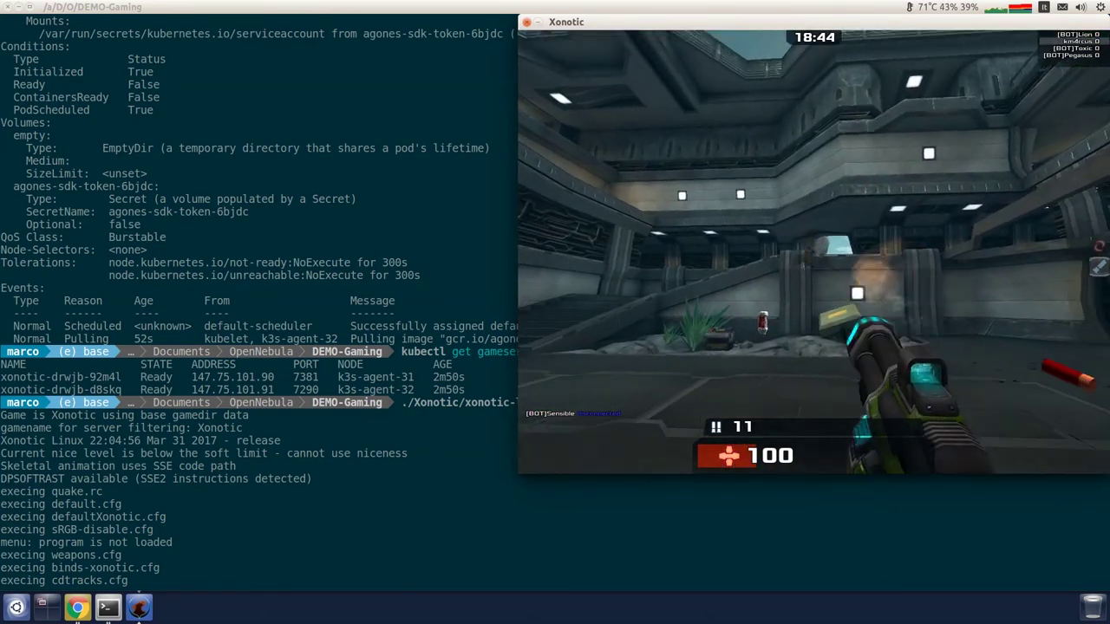
key("w")
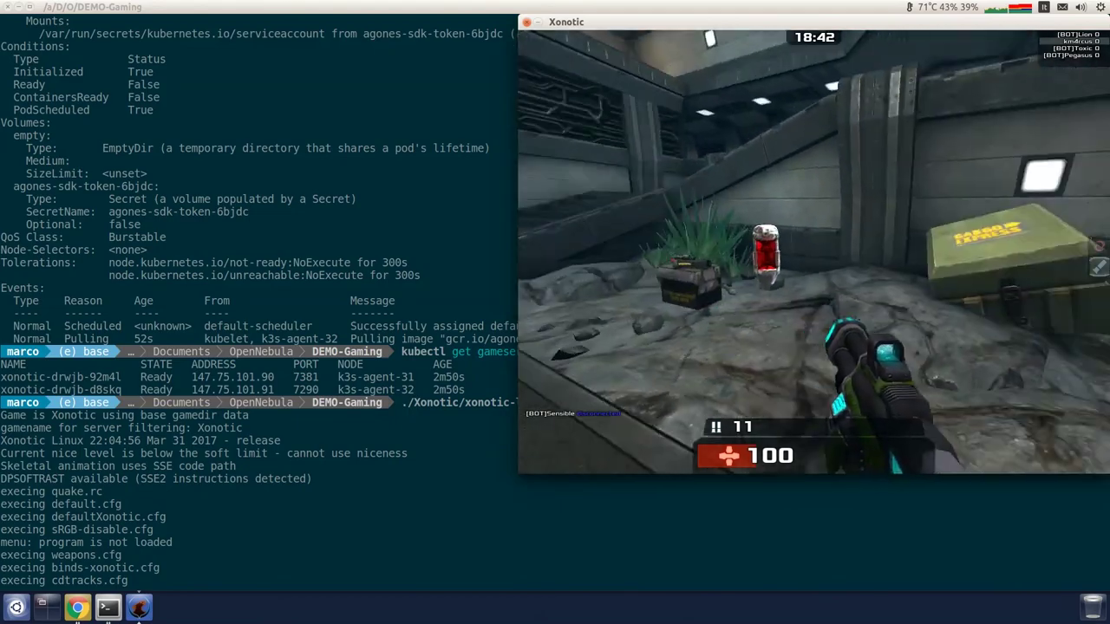
key("w")
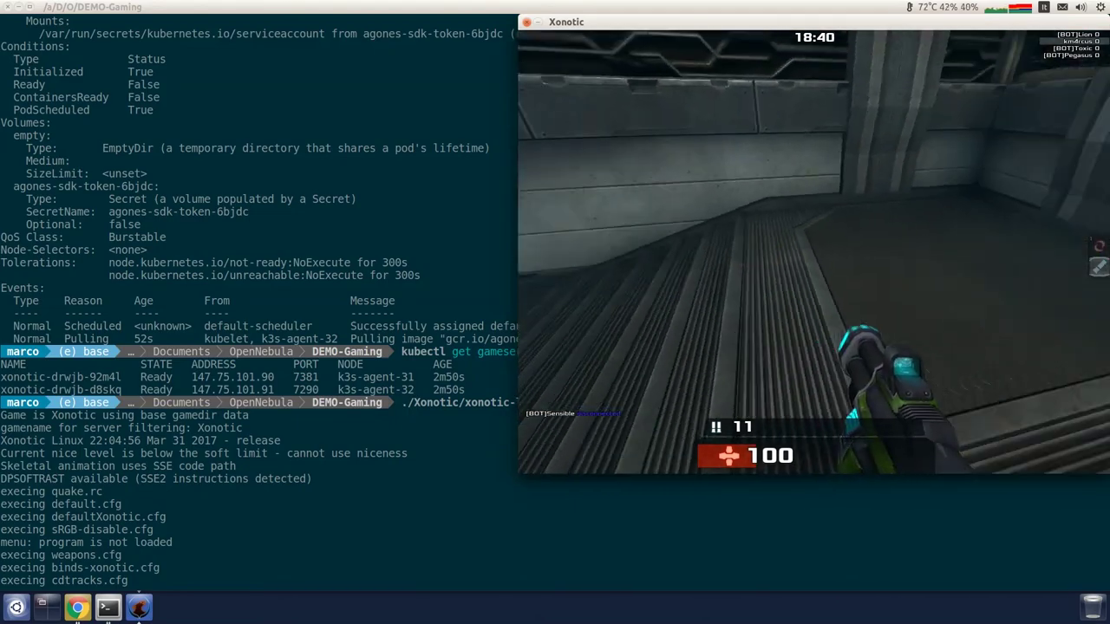
key("w")
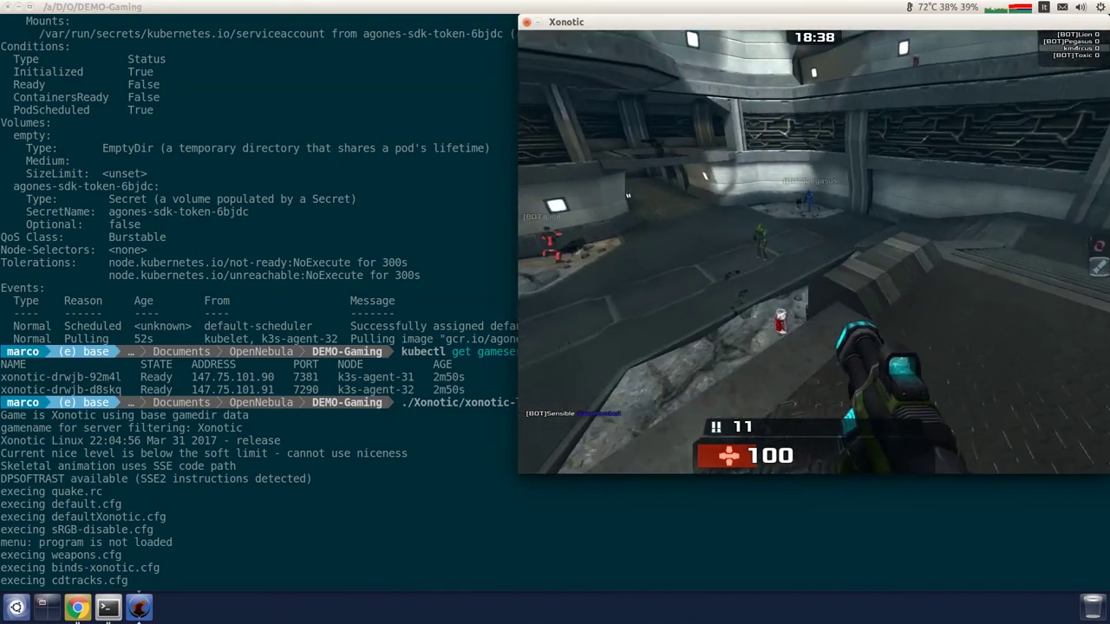
key("w")
left_click(813, 252)
left_click(813, 251)
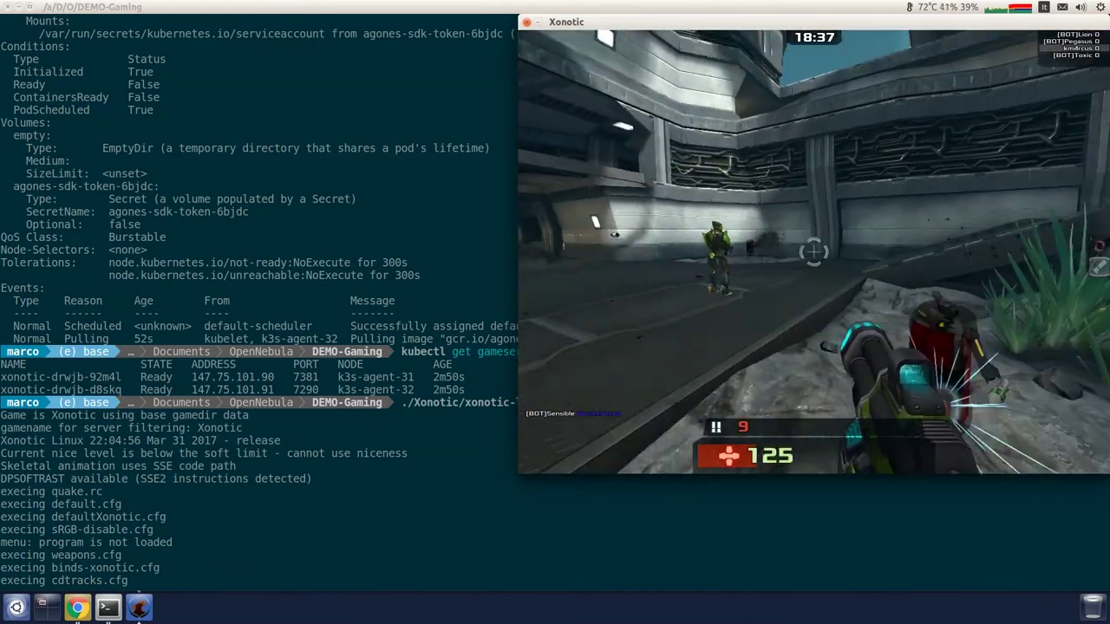
key("w")
left_click(814, 251)
left_click(813, 252)
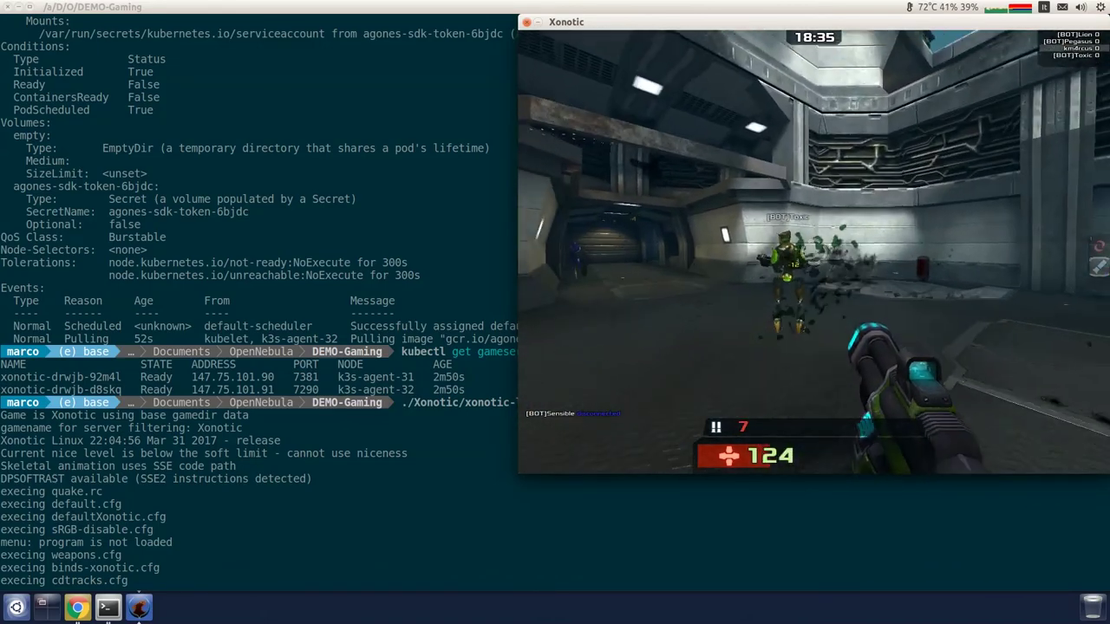
key("w")
left_click(813, 251)
left_click(813, 252)
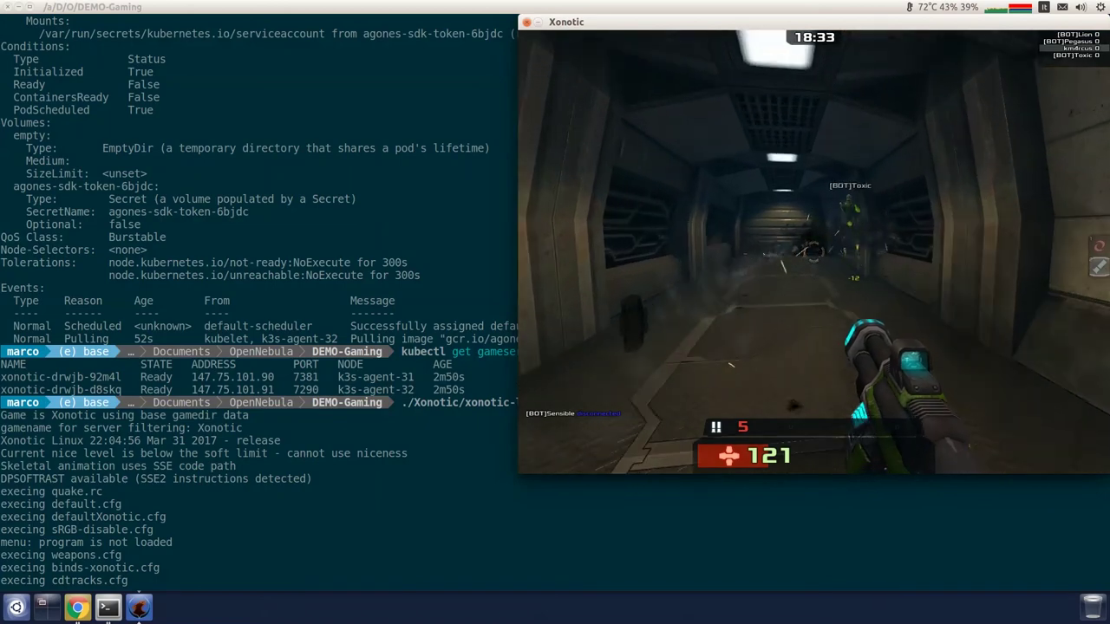
left_click(813, 252)
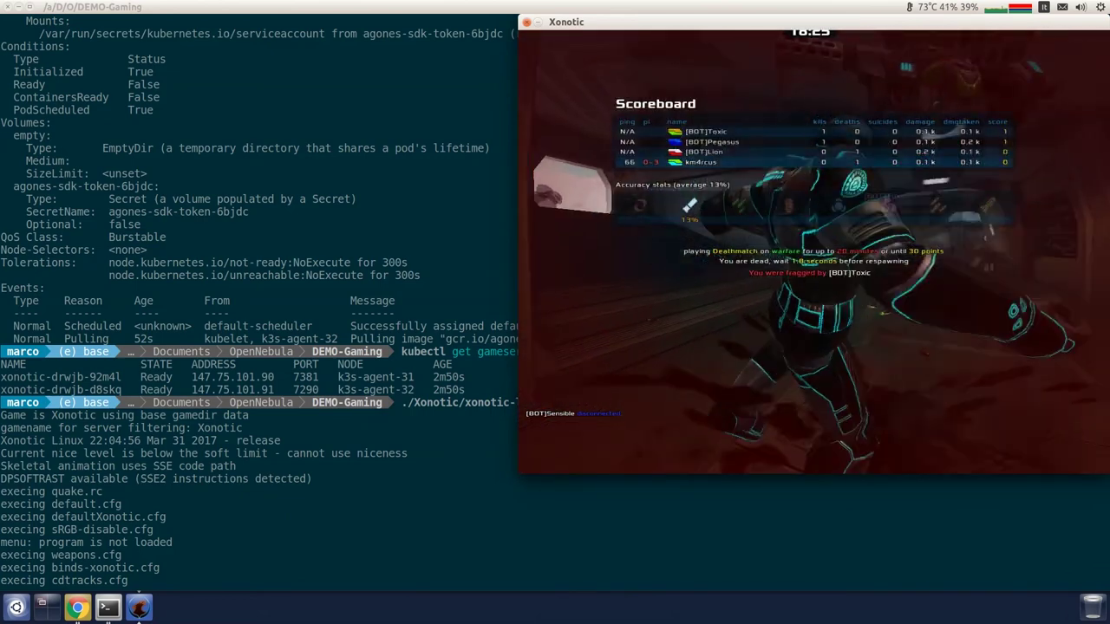
Leave the match and quit Xonotic to return to the terminal.
key("Escape")
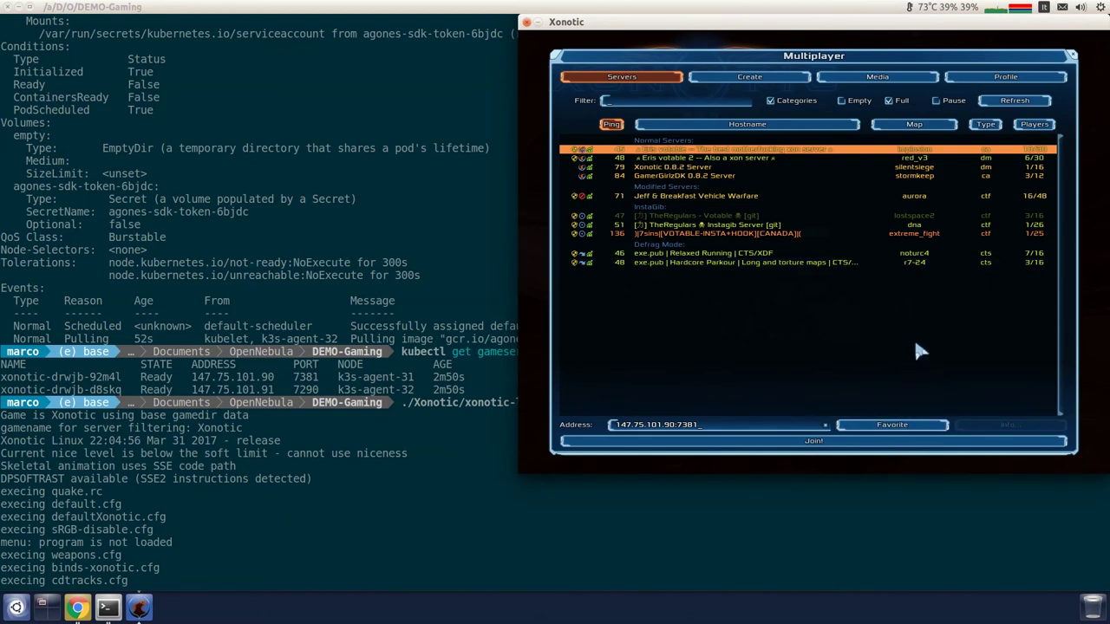
key("Escape")
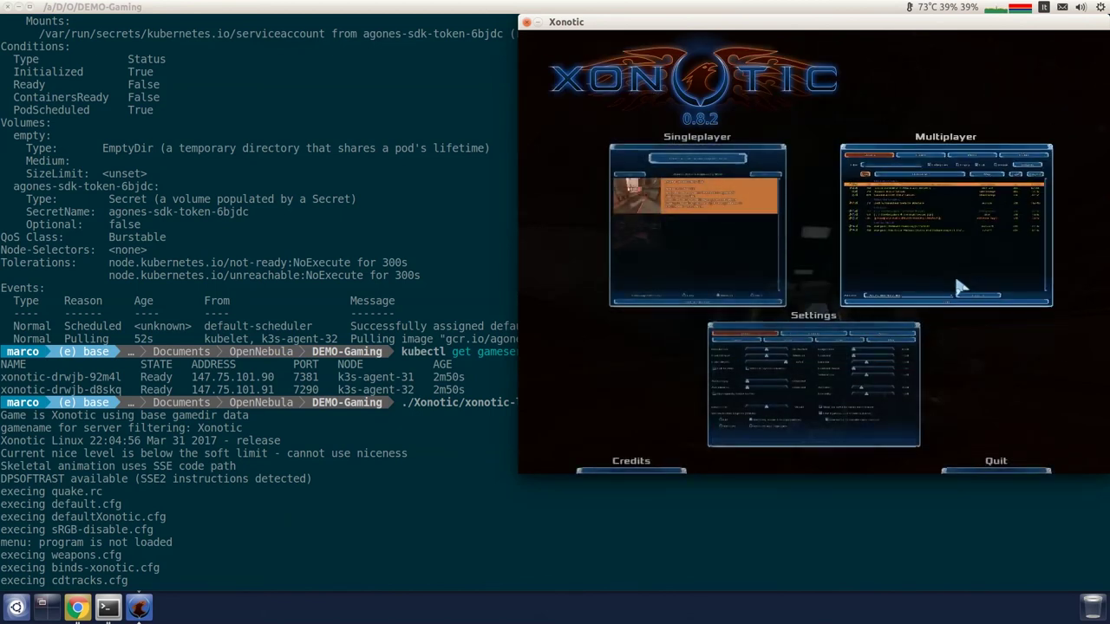
left_click(997, 469)
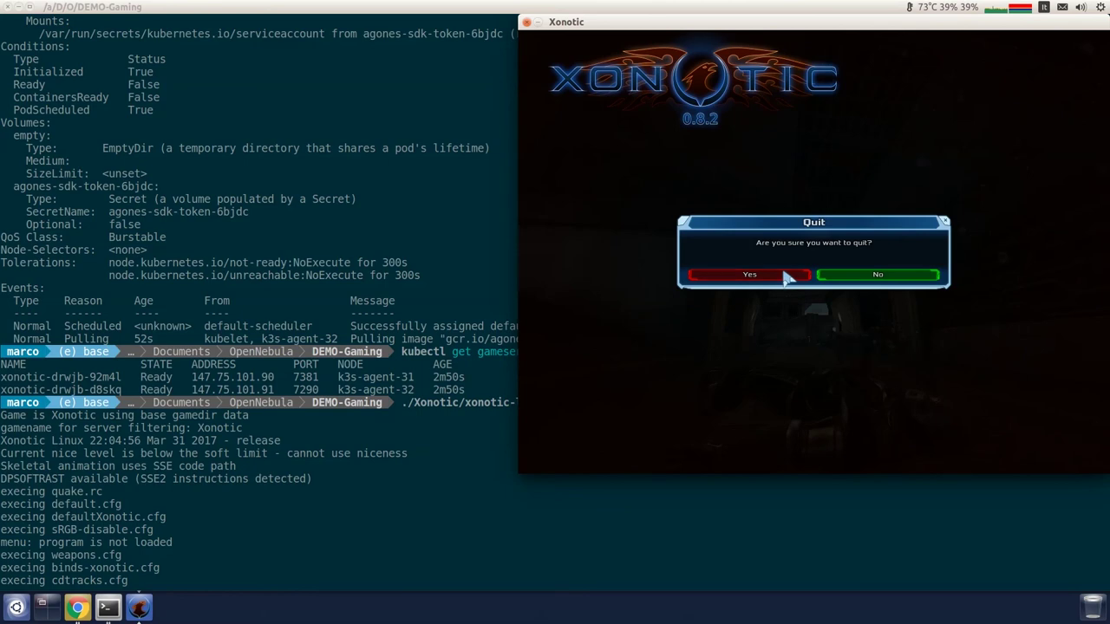
left_click(785, 274)
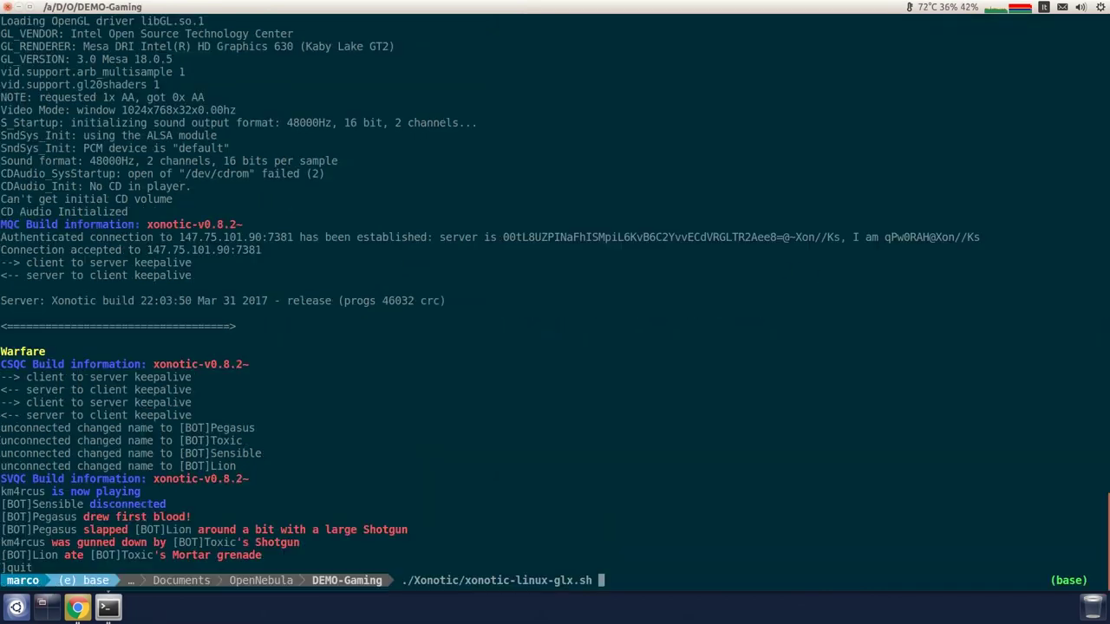
Check the fleet status with kubectl and scale the xonotic fleet to 4 replicas.
type("kub")
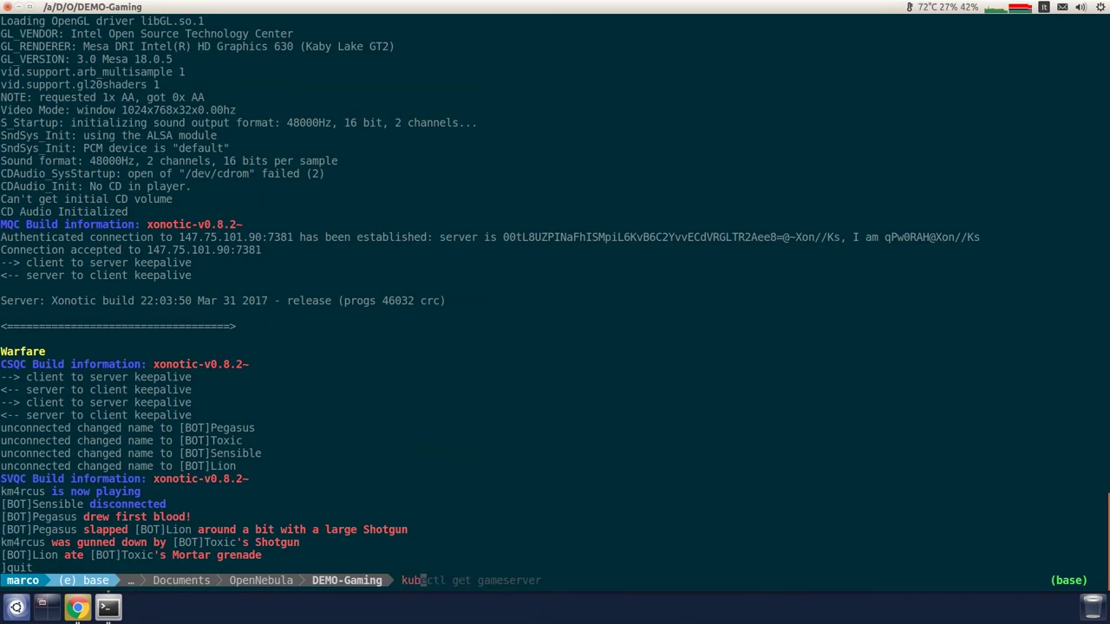
type("ectl get fleet")
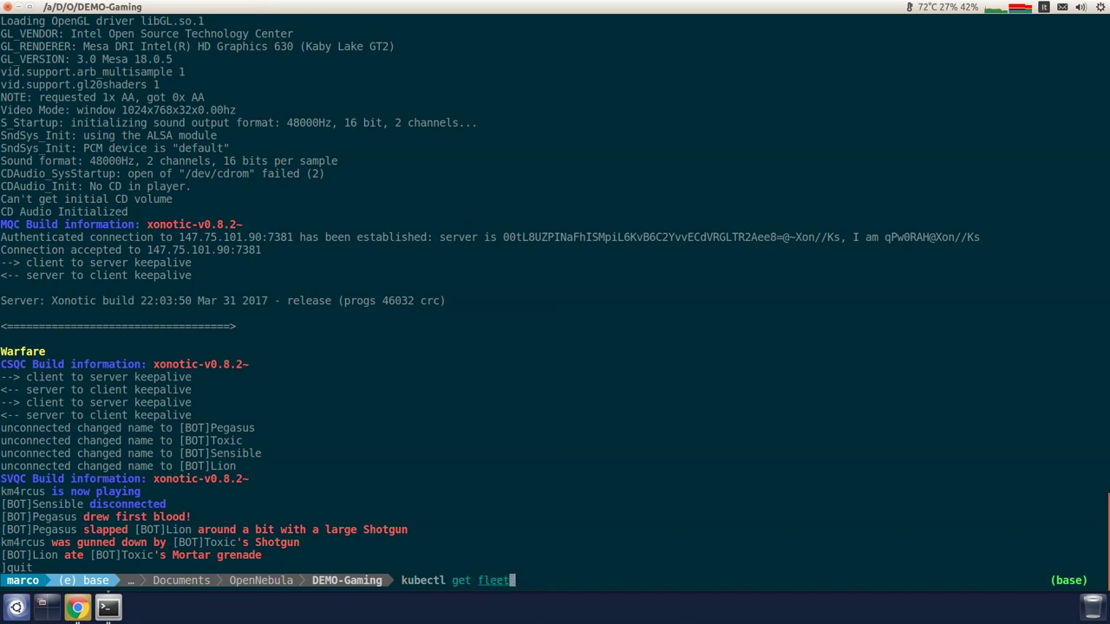
key("Return")
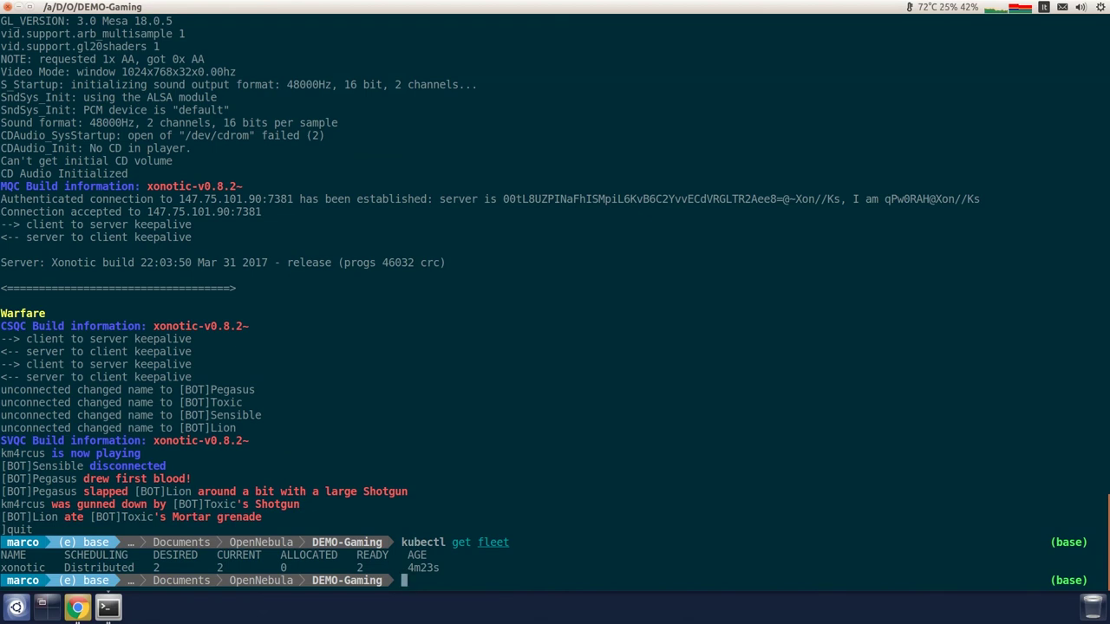
type("kubectl scal")
key("Right")
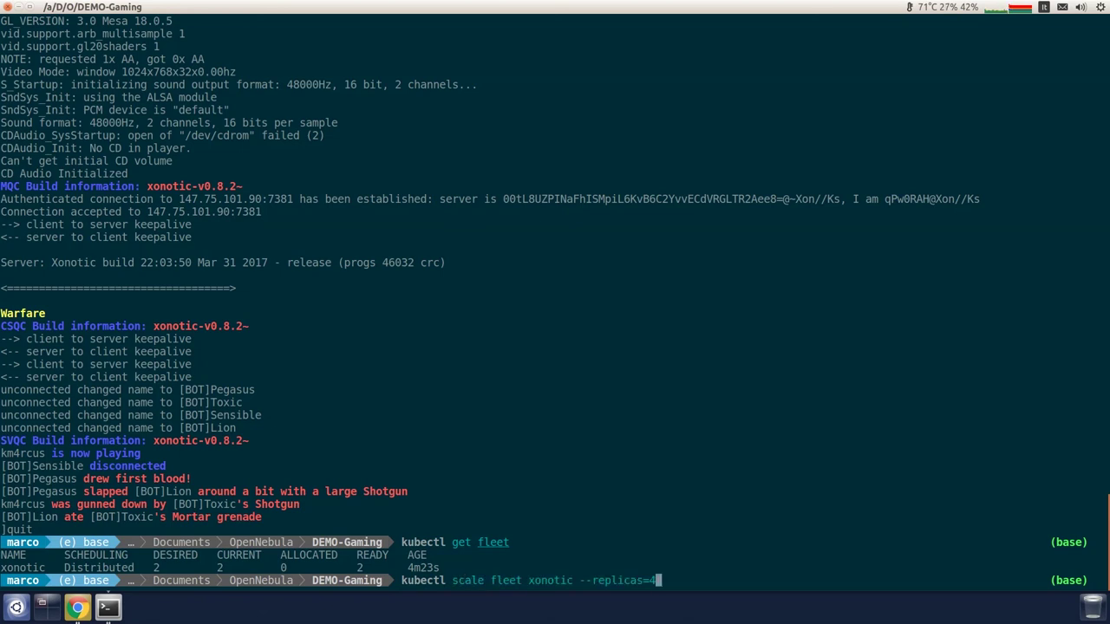
key("Return")
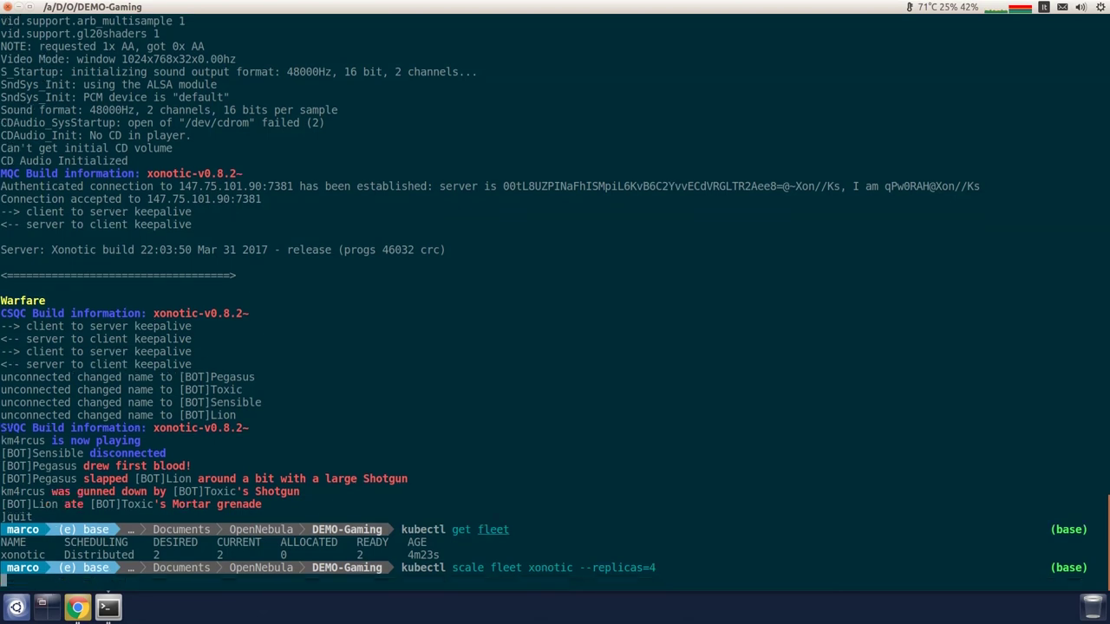
Query the fleet status twice with kubectl to follow the scale-up of the game servers.
type("kubectl get fleet")
key("Return")
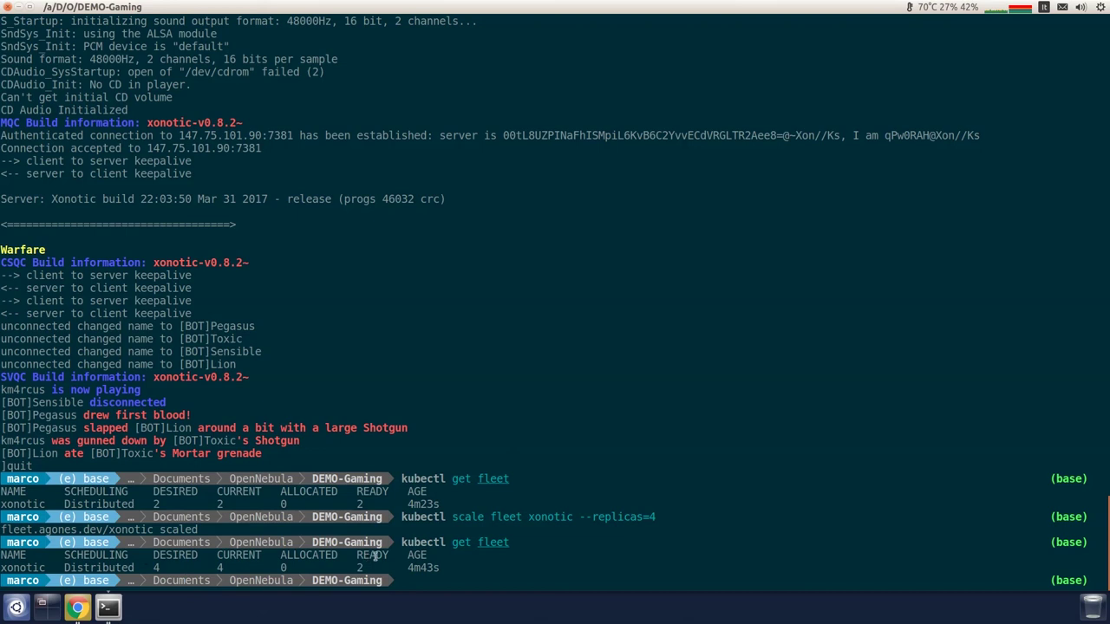
key("Up")
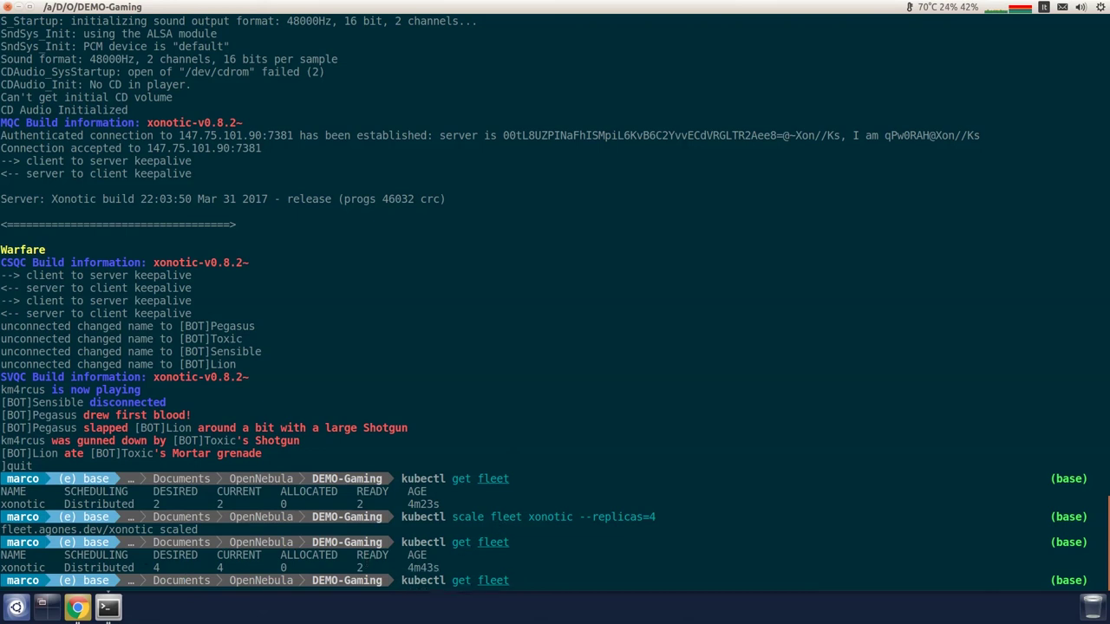
key("Return")
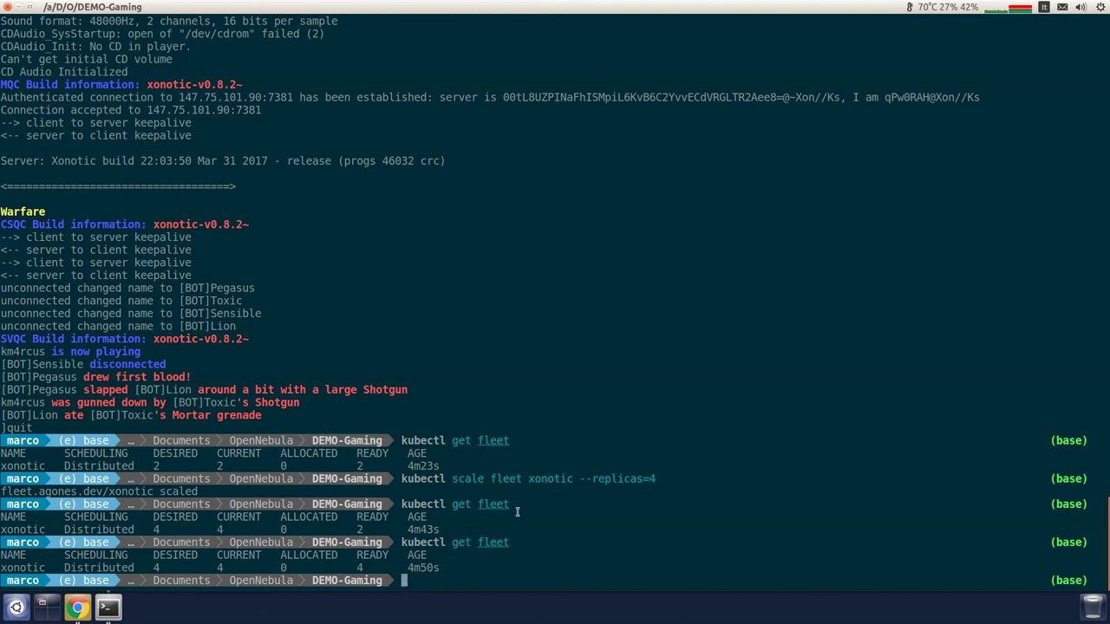
Scale the xonotic fleet down to 1 replica with kubectl.
key("Up")
key("Up")
key("BackSpace")
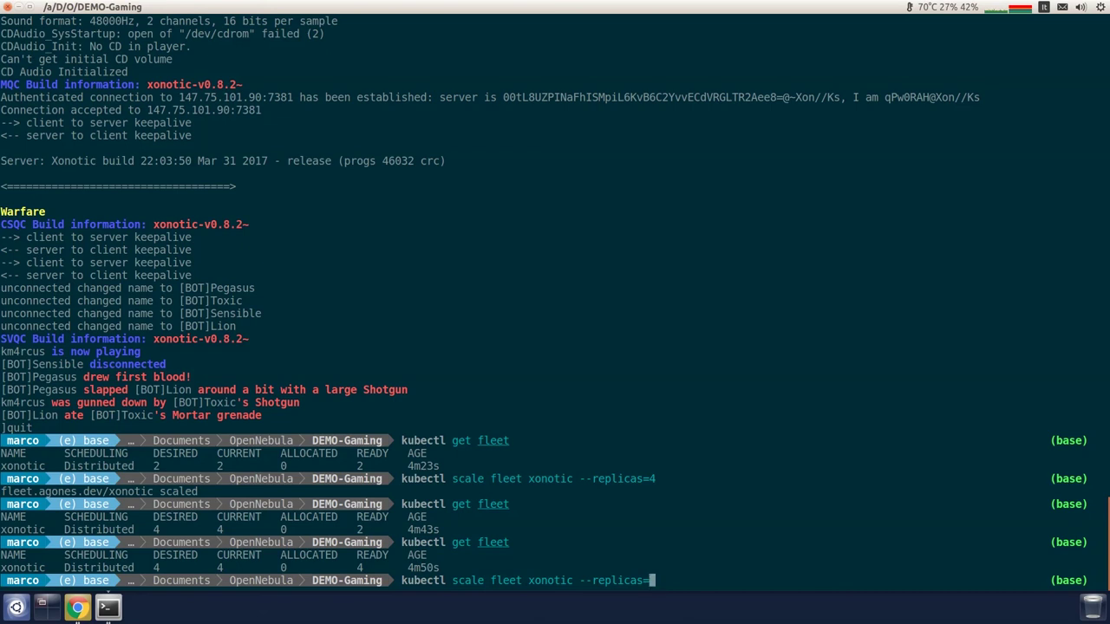
type("1")
key("Return")
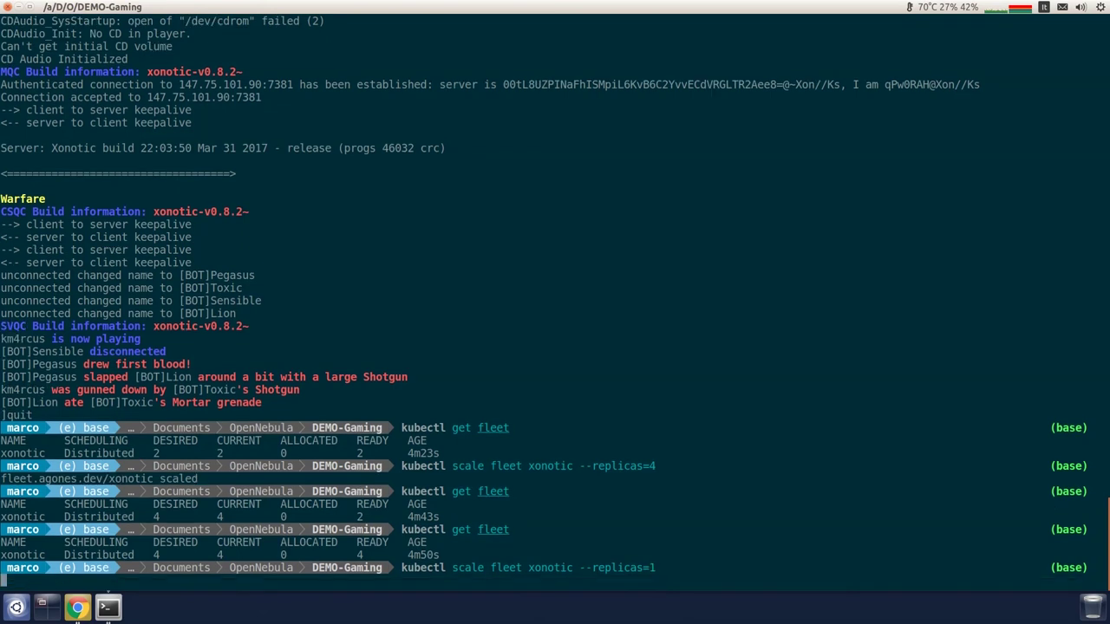
List the game servers with kubectl to check the scale-down, and switch to the OpenNebula Sunstone hosts list in Chrome.
key("Up")
key("Up")
key("BackSpace")
key("BackSpace")
key("BackSpace")
key("BackSpace")
key("BackSpace")
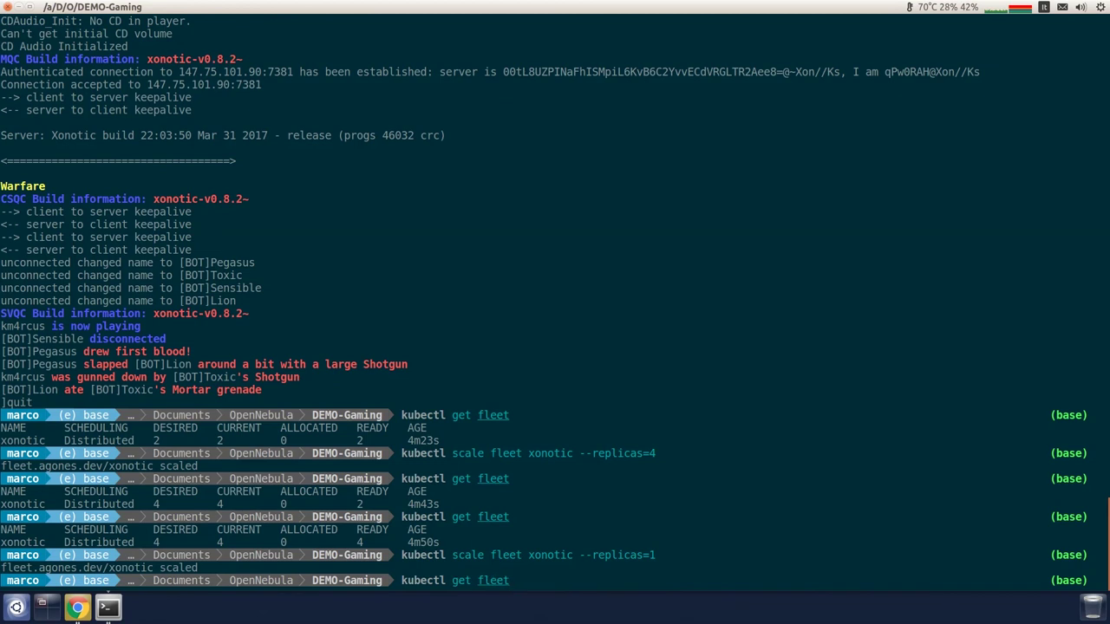
type("gamesever")
key("BackSpace")
key("BackSpace")
key("BackSpace")
type("rver")
key("Return")
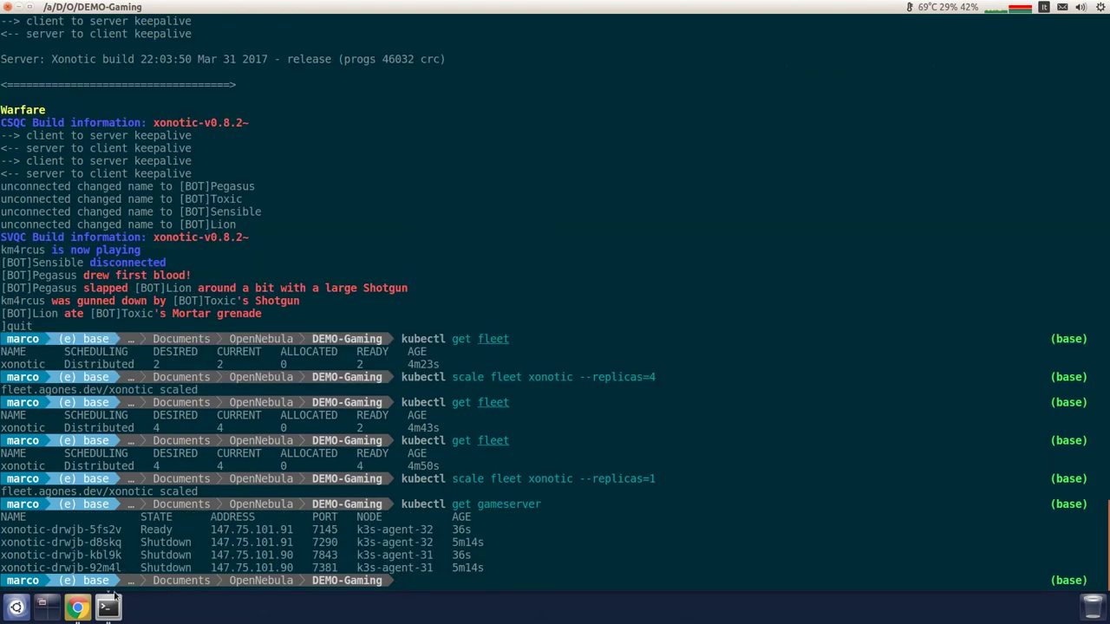
left_click(78, 607)
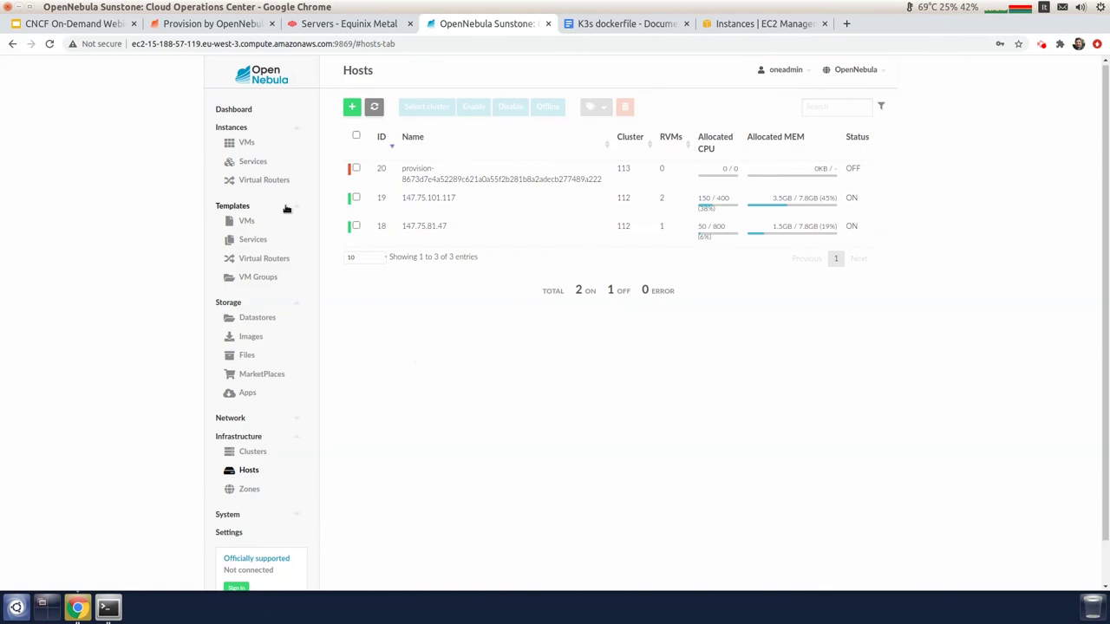
Scale the agent role of the k3s-cluster service to 3 VMs and list the virtual machine instances to check the scale-up.
left_click(251, 166)
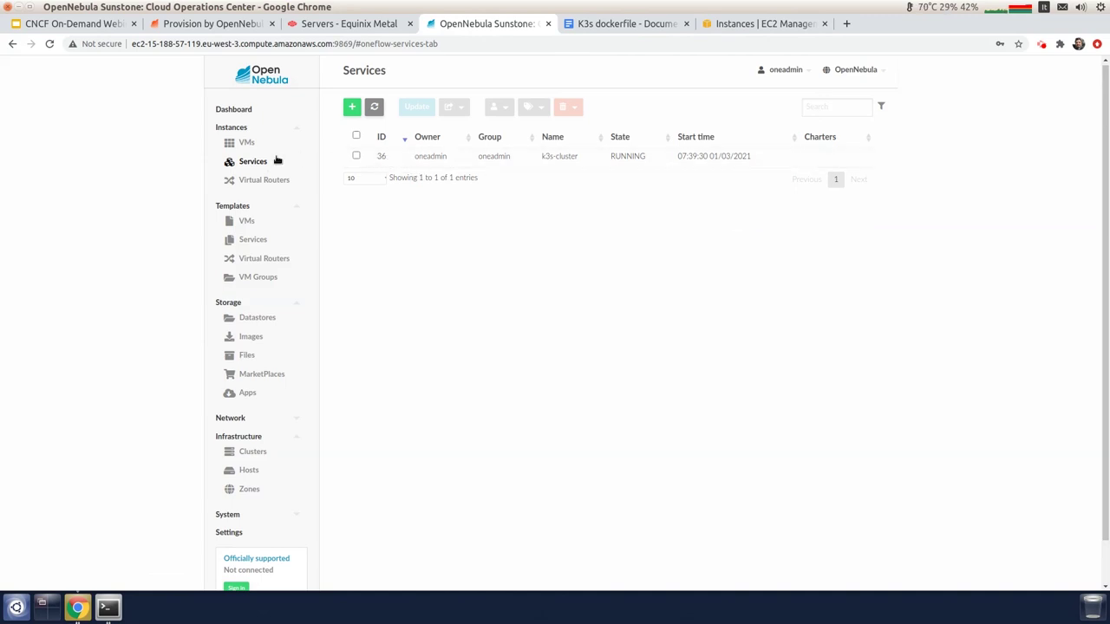
left_click(431, 155)
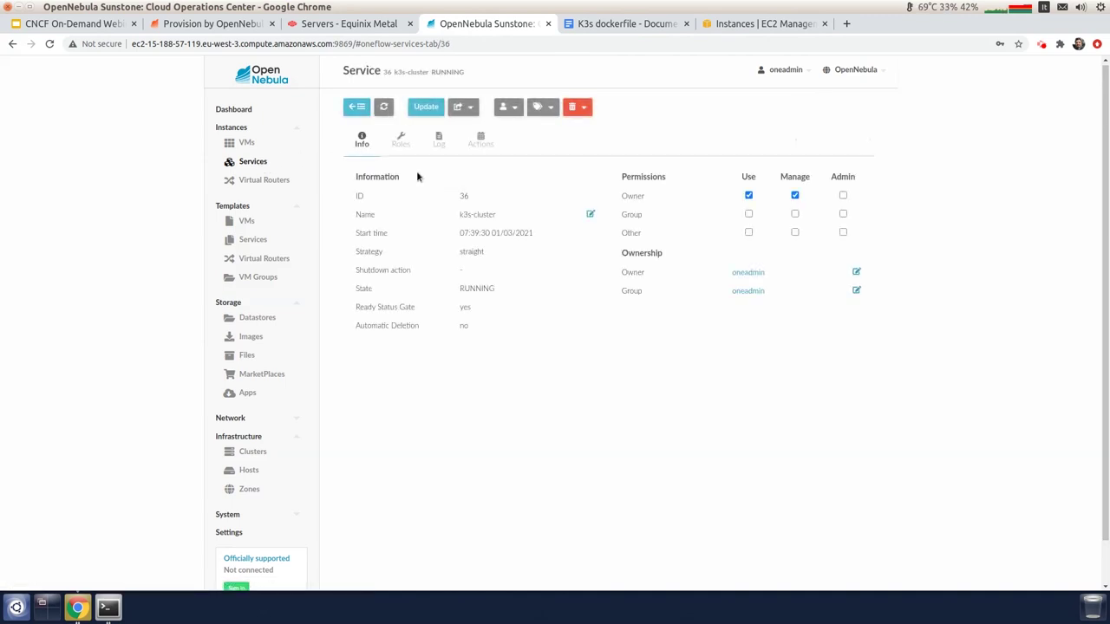
left_click(399, 140)
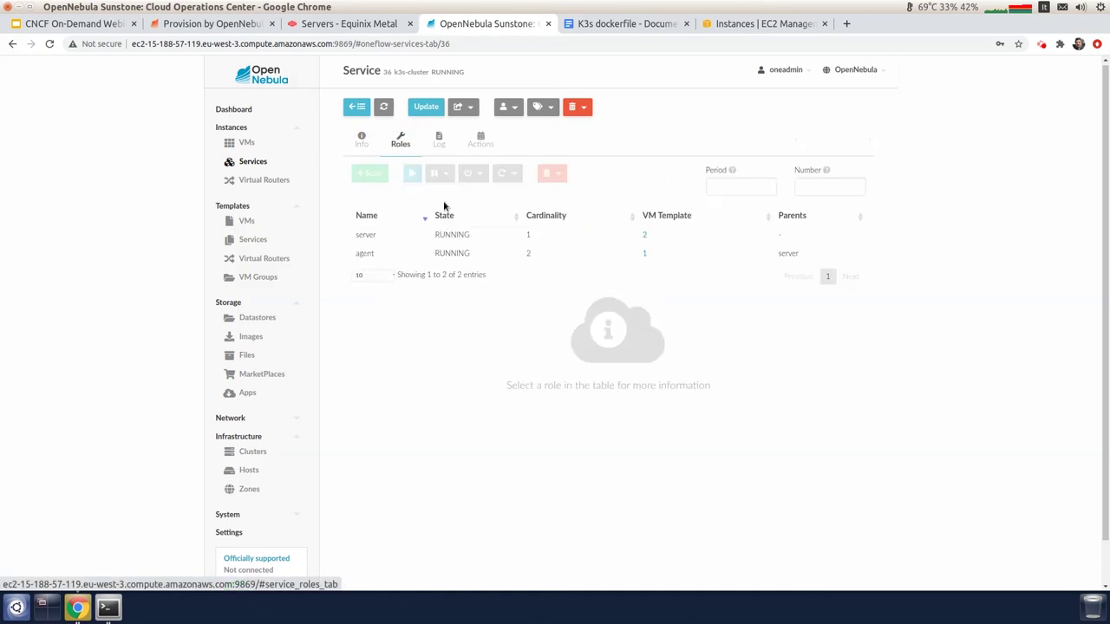
left_click(453, 256)
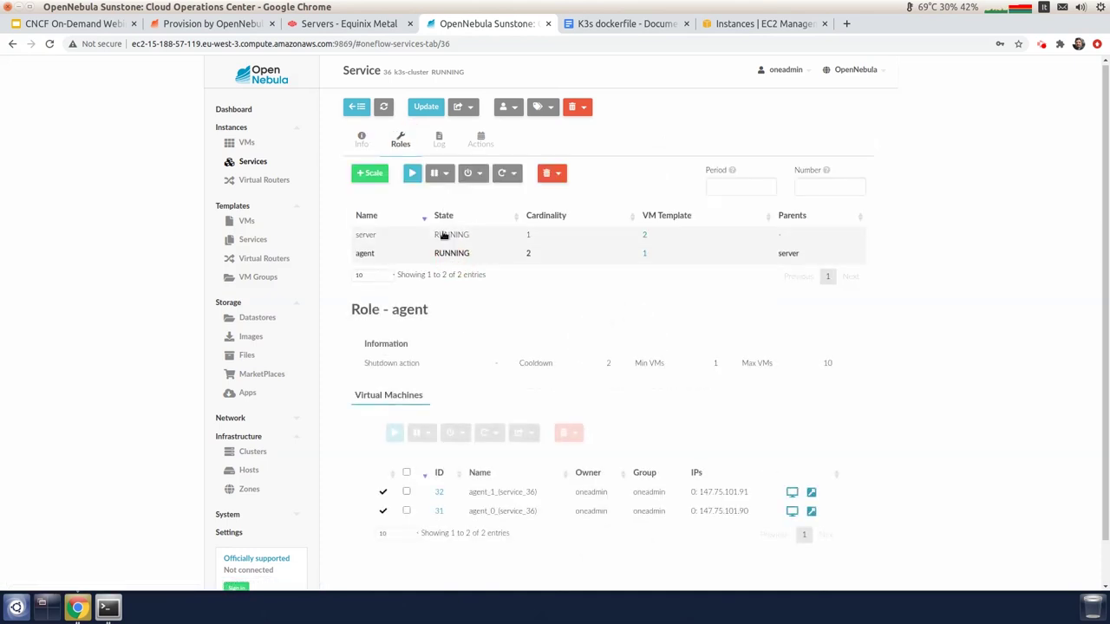
left_click(370, 172)
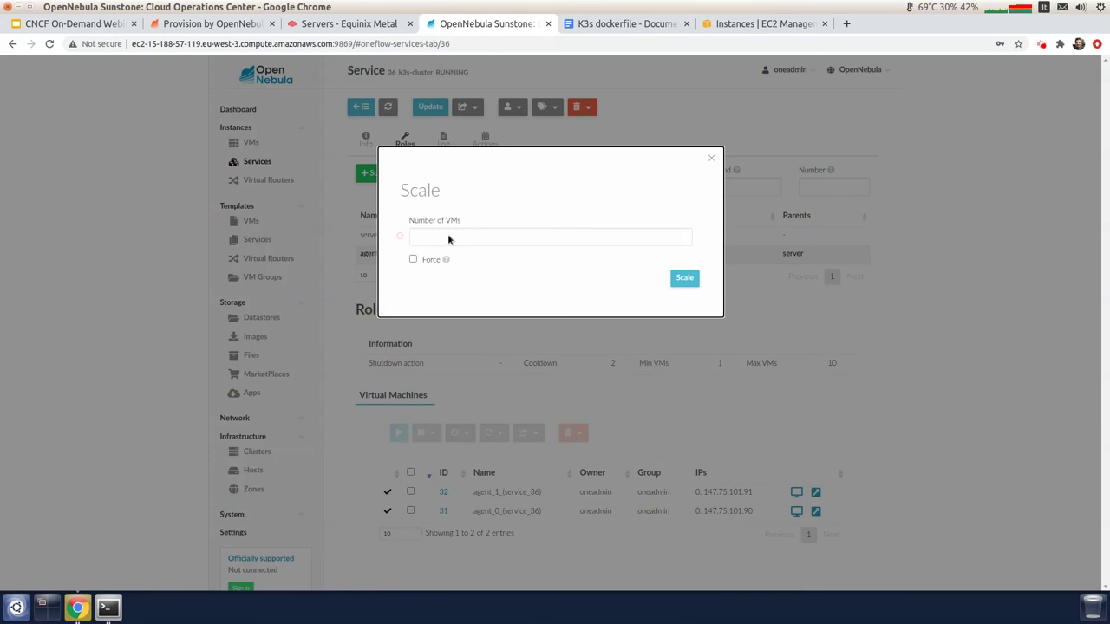
left_click(431, 240)
type("3")
left_click(684, 279)
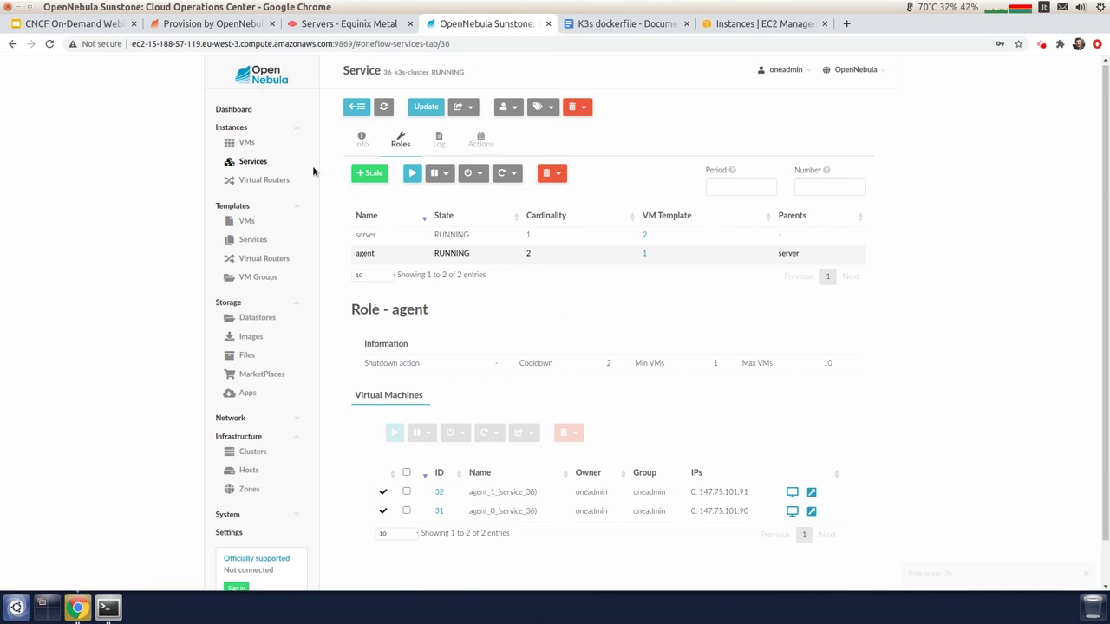
left_click(247, 143)
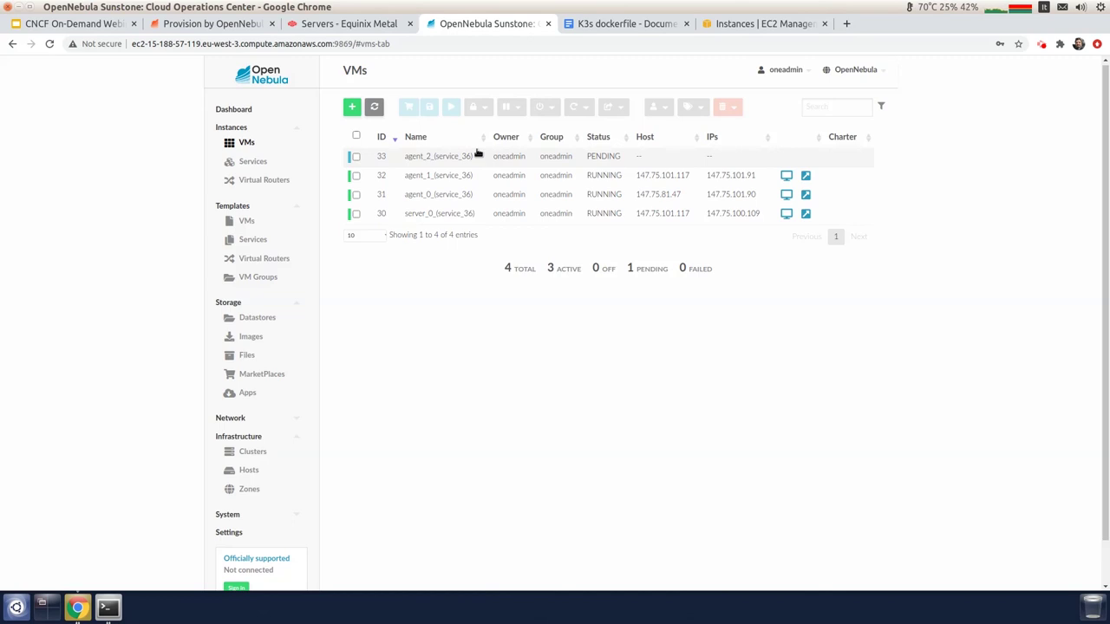
Switch to the CNCF webinar deck in Google Slides, present it from the demo slide and advance to the closing slide.
left_click(72, 26)
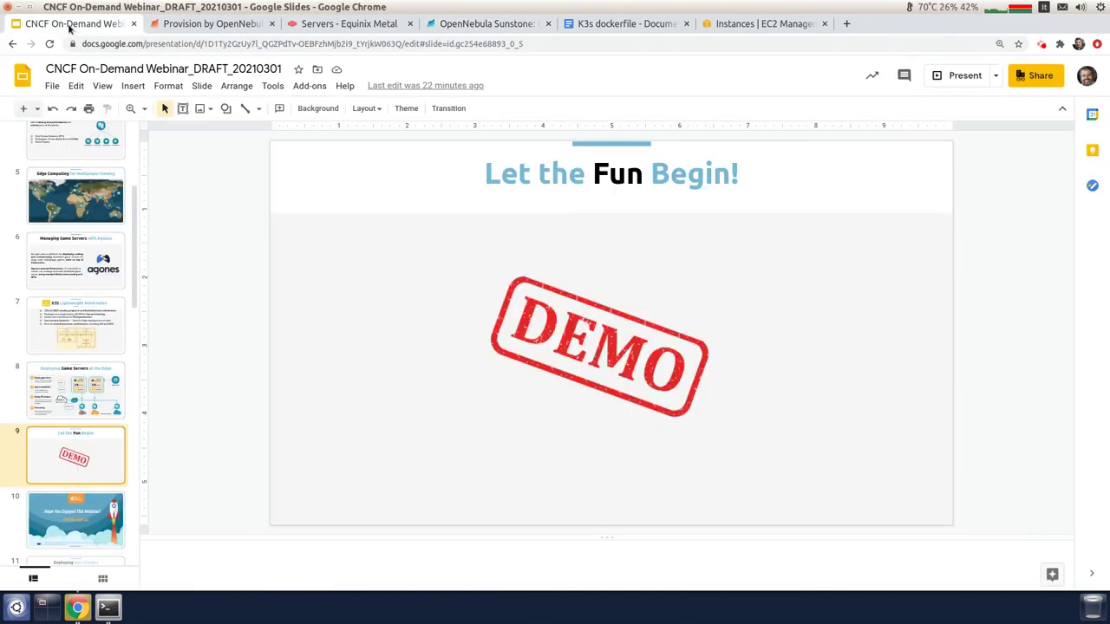
left_click(955, 75)
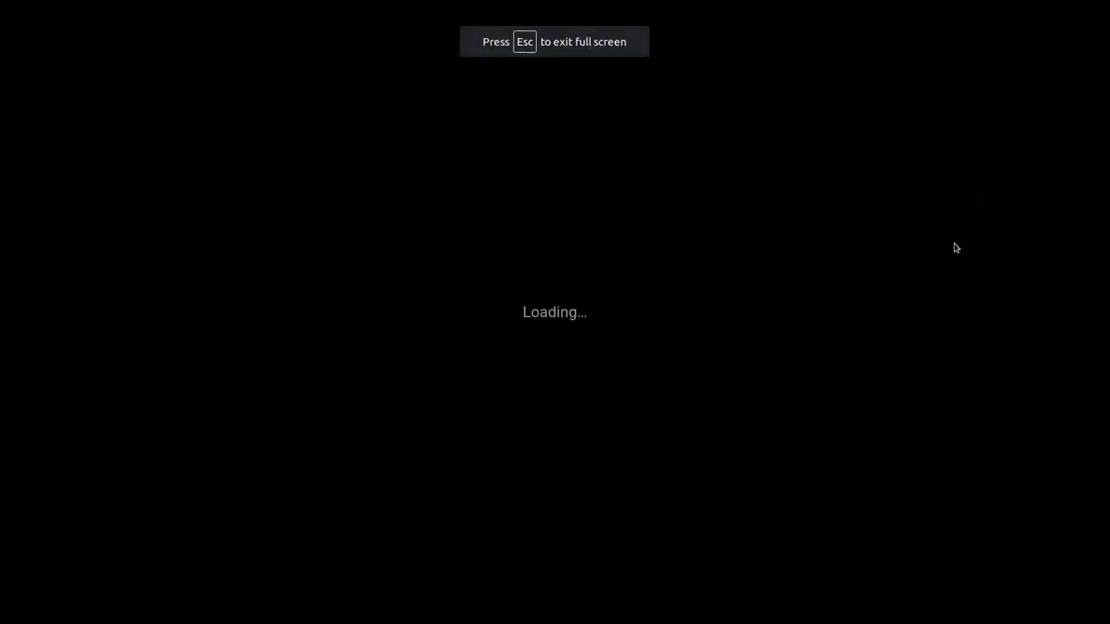
key("Right")
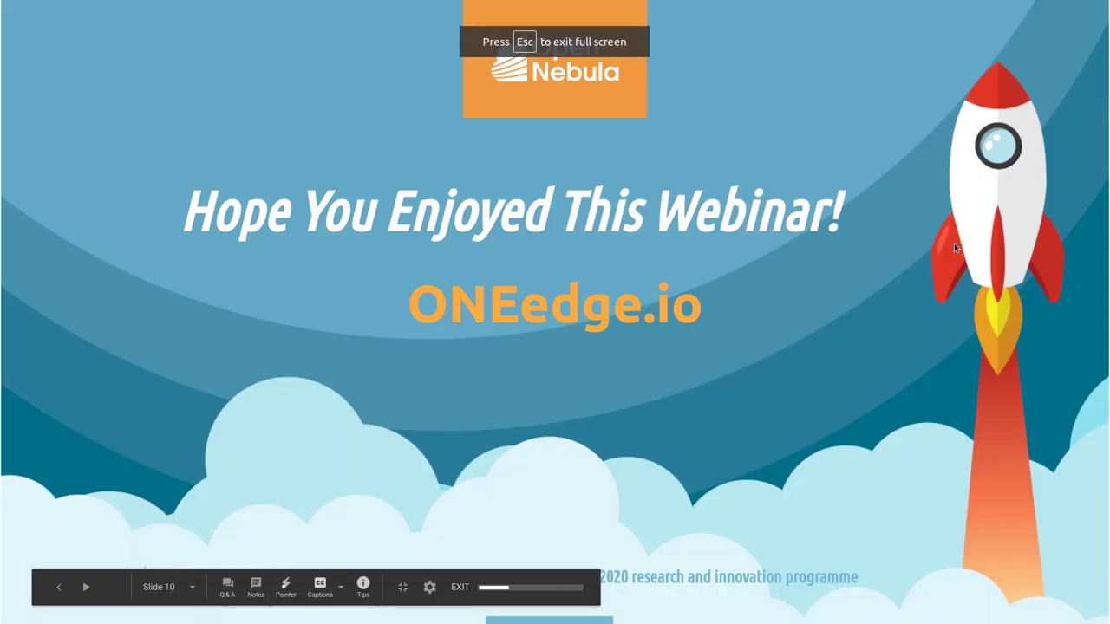